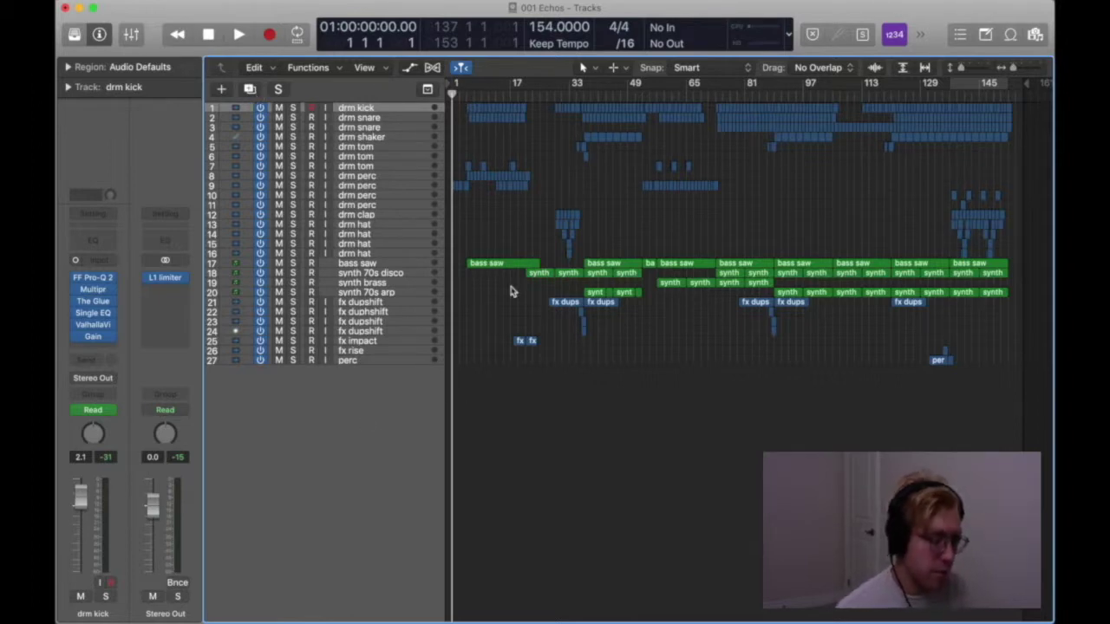
Step: Play the arrangement from bar 1 into bar 6, then stop playback
key("super+Right")
key("super+Right")
key("super+Right")
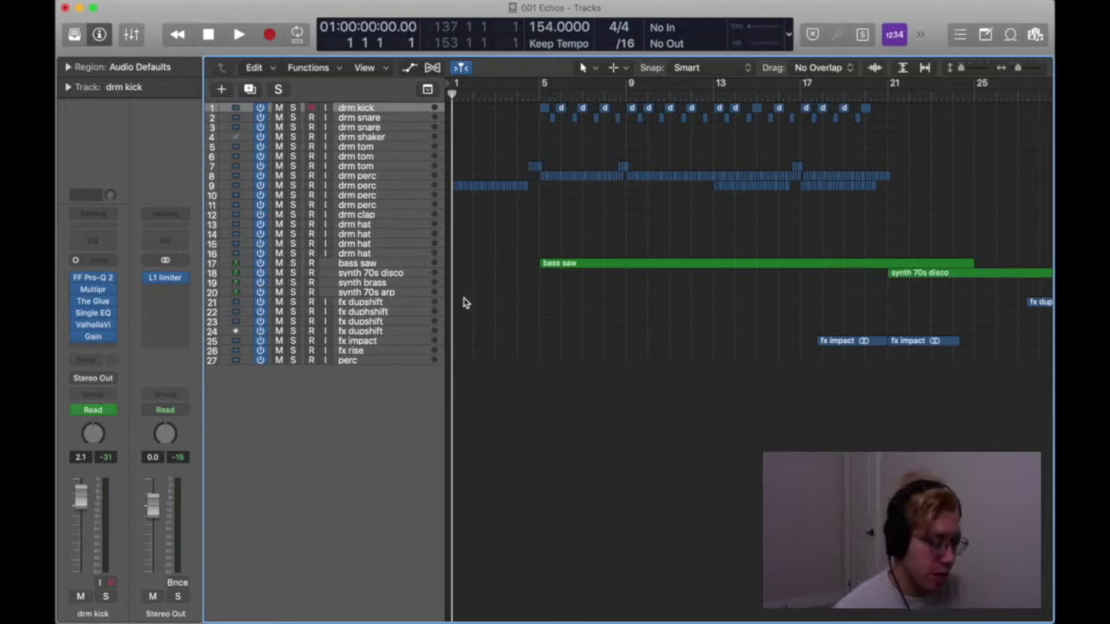
key("space")
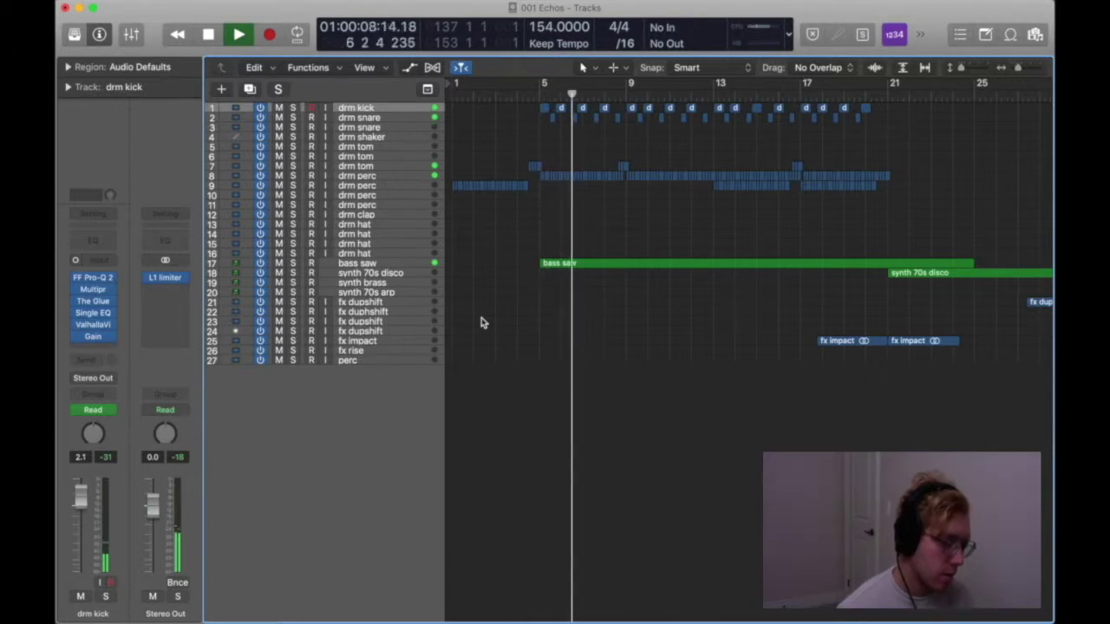
key("space")
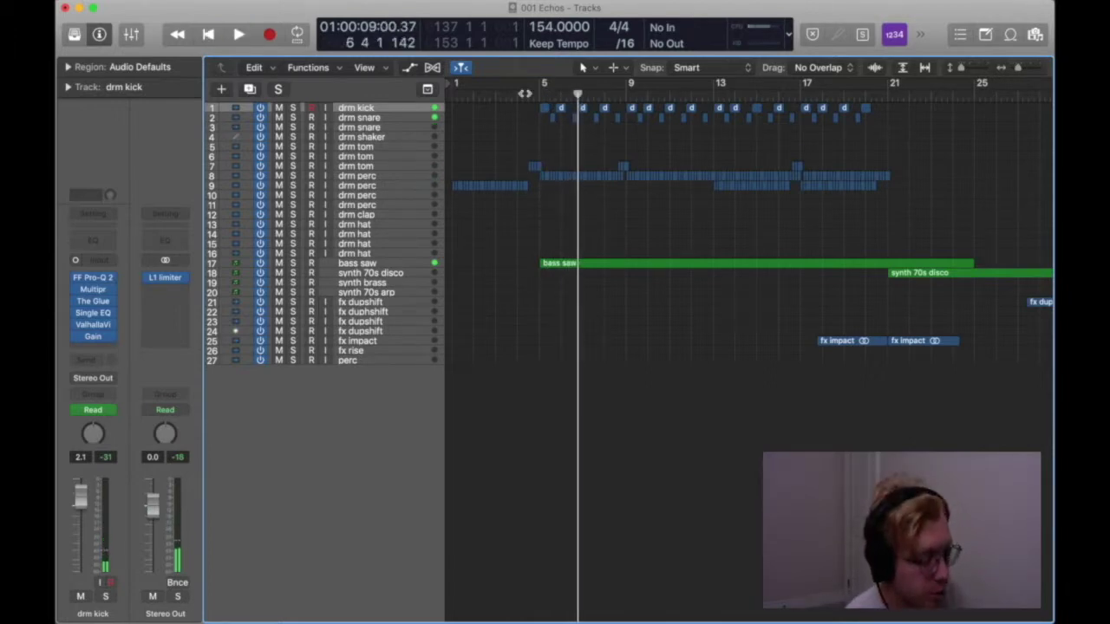
Step: Set a cycle range over bars 1 to 5, audition the drm perc on track 9 in solo, and switch cycling off
left_click_drag(541, 84, 267, 86)
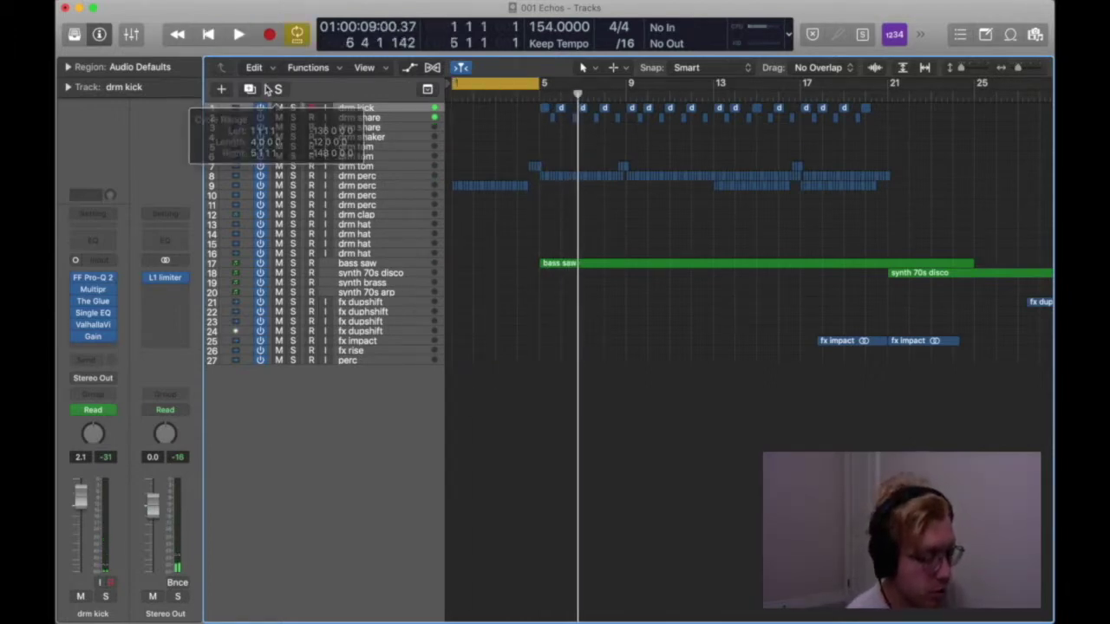
left_click(354, 187)
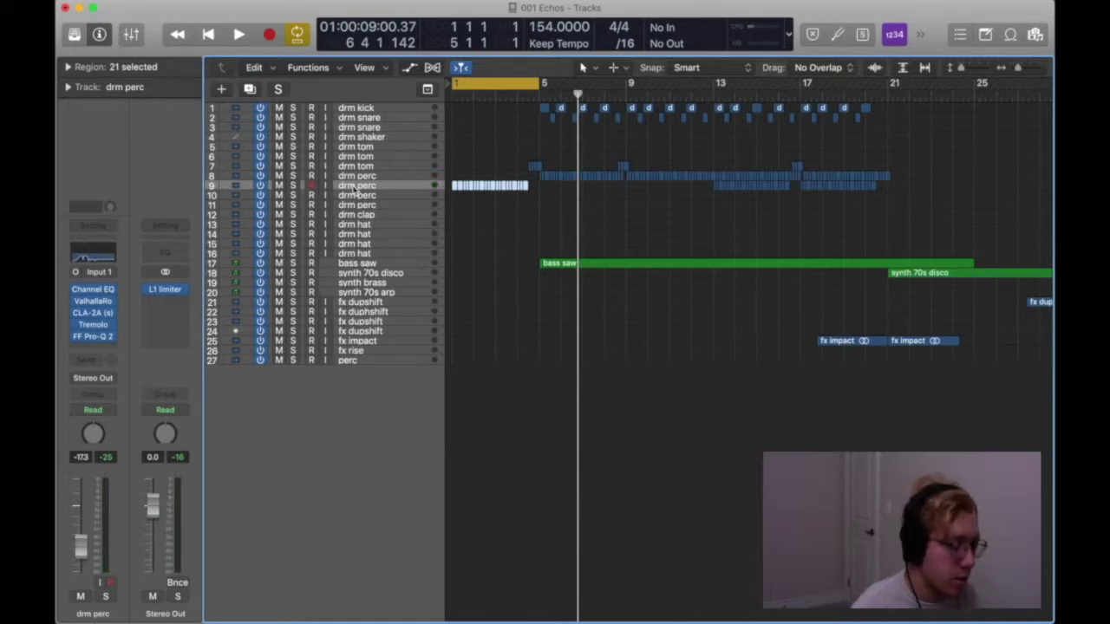
key("s")
key("space")
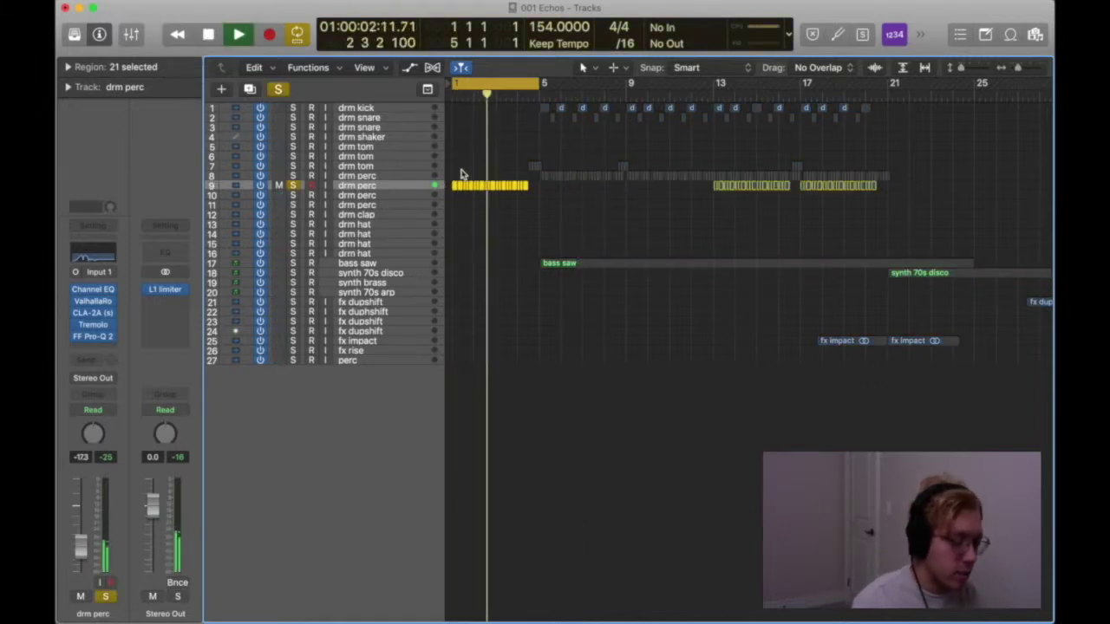
key("space")
left_click(519, 85)
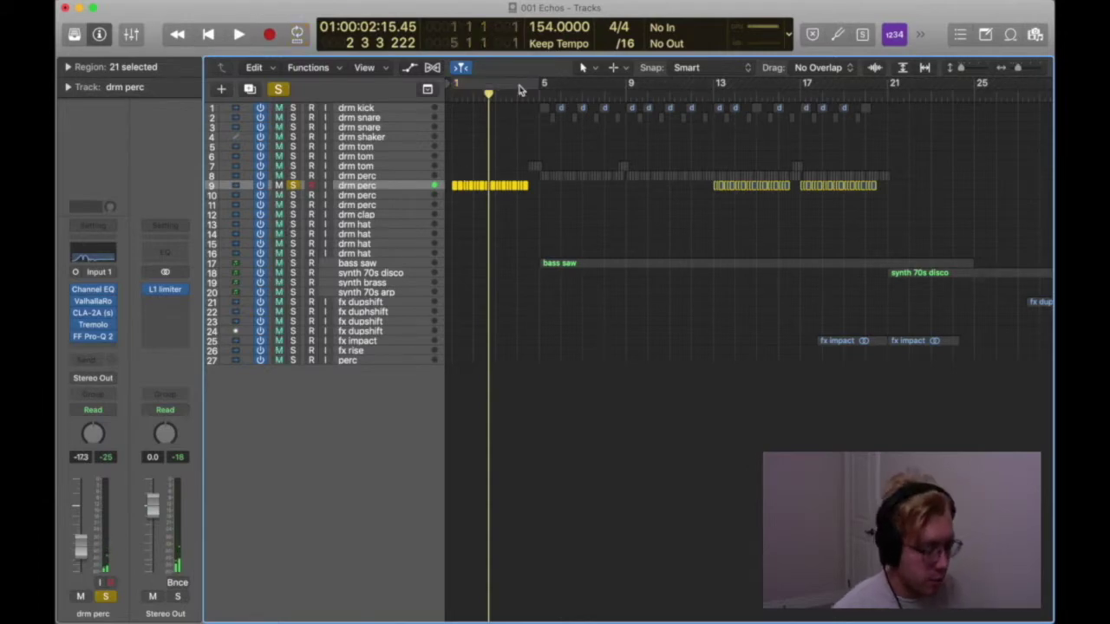
Step: Examine the Channel EQ and ValhallaRoom reverb settings on the soloed drm perc track, keeping the reverb's Depth at 0.0 %
left_click(92, 289)
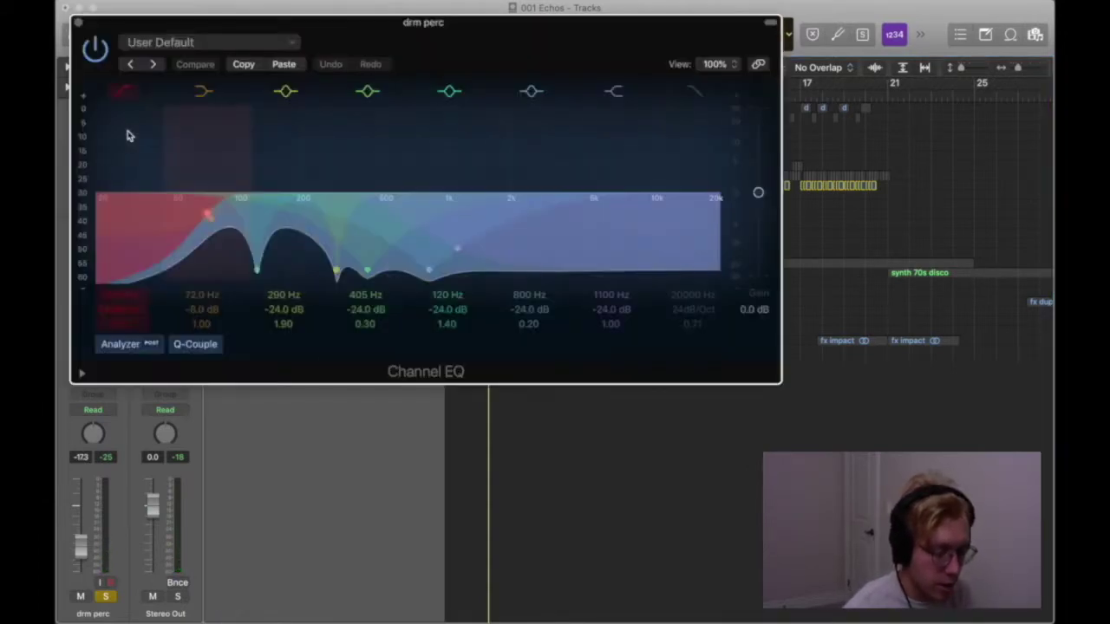
left_click(77, 22)
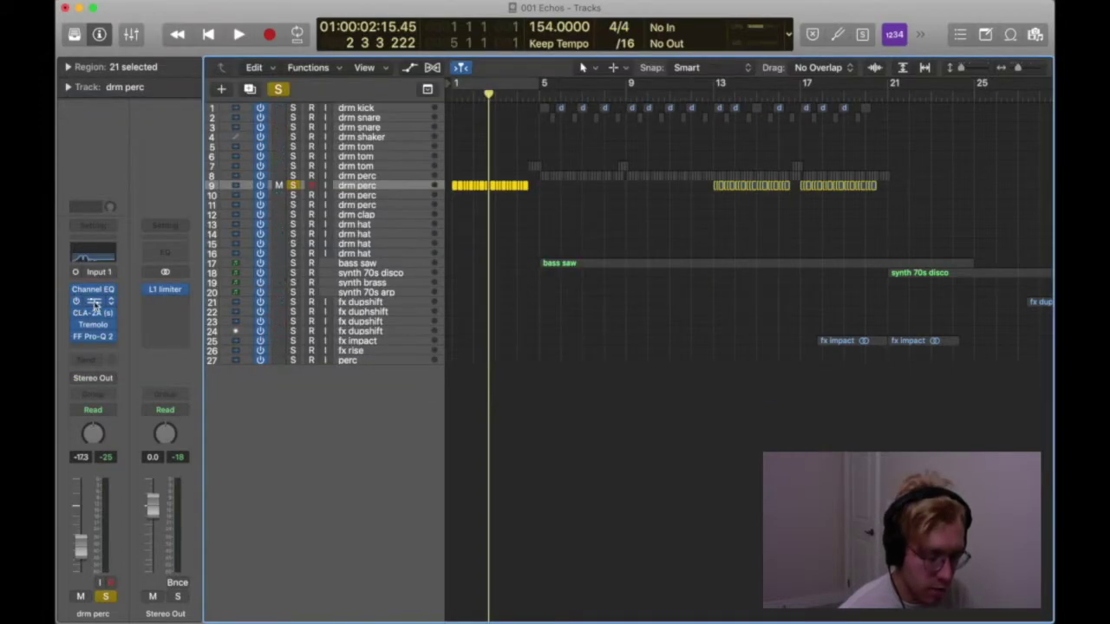
left_click(95, 302)
left_click(77, 22)
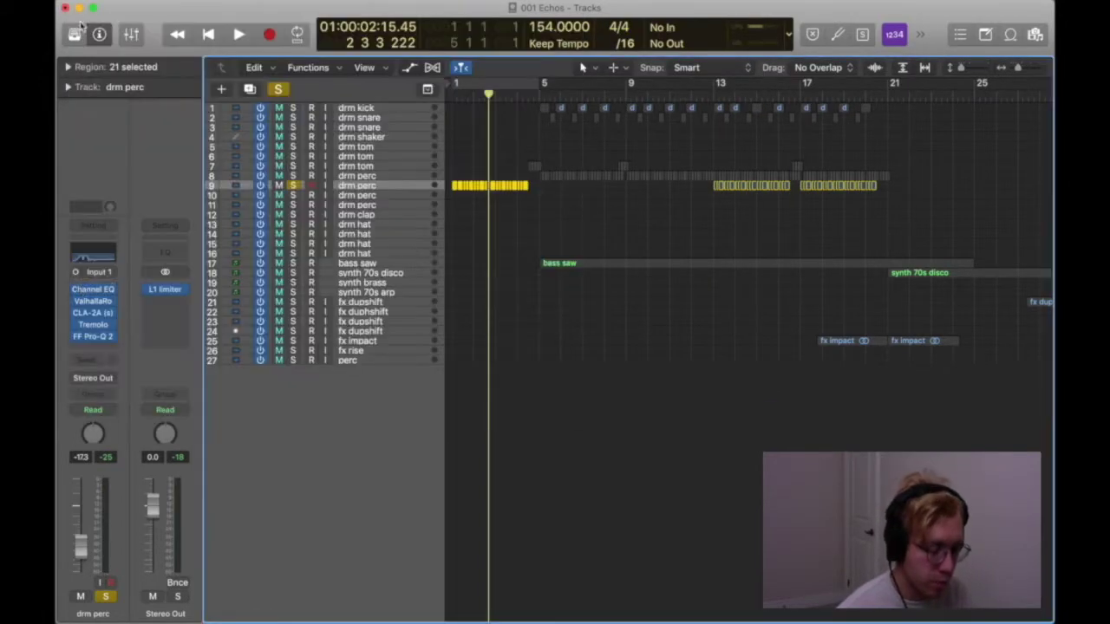
left_click(93, 304)
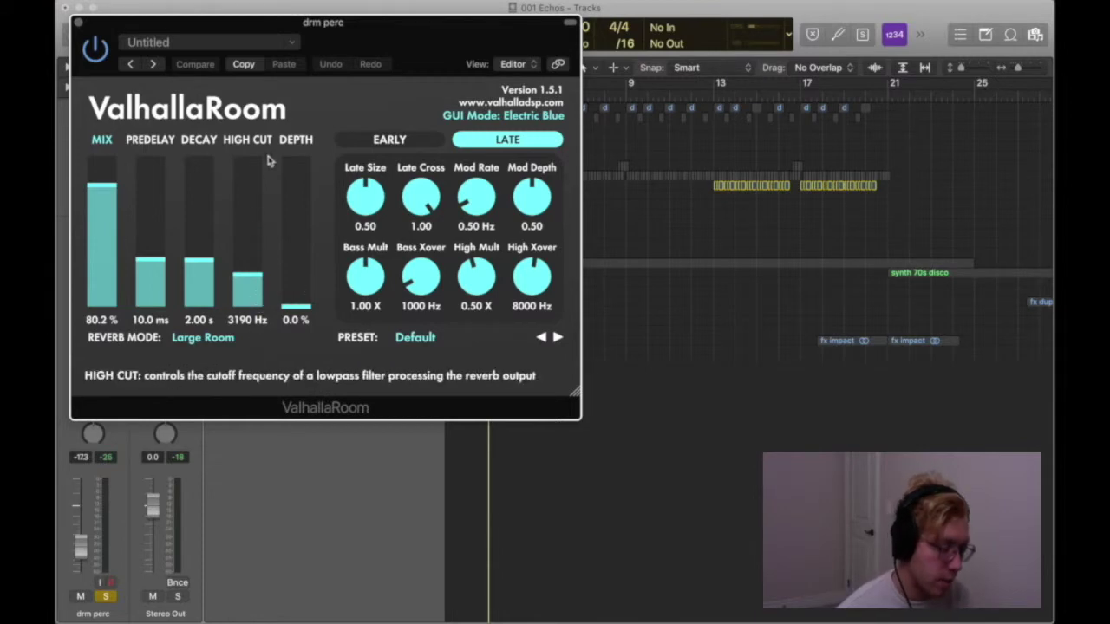
left_click_drag(295, 305, 286, 434)
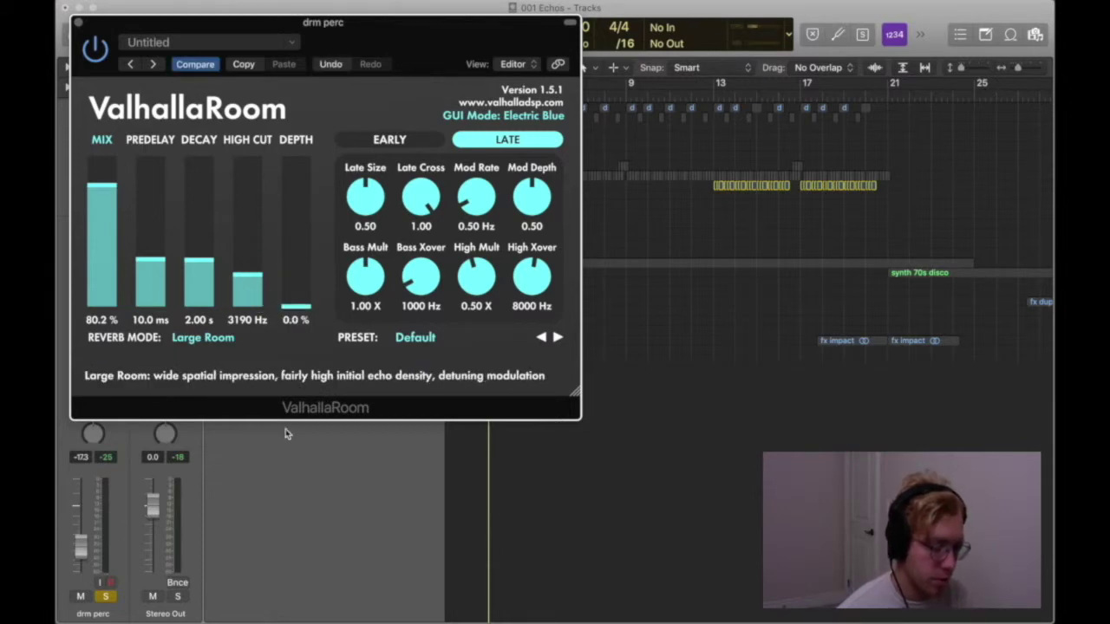
left_click(78, 22)
Step: Re-enable the cycle over bars 1 to 5 and listen to ValhallaRoom's effect on the soloed percussion
left_click(494, 84)
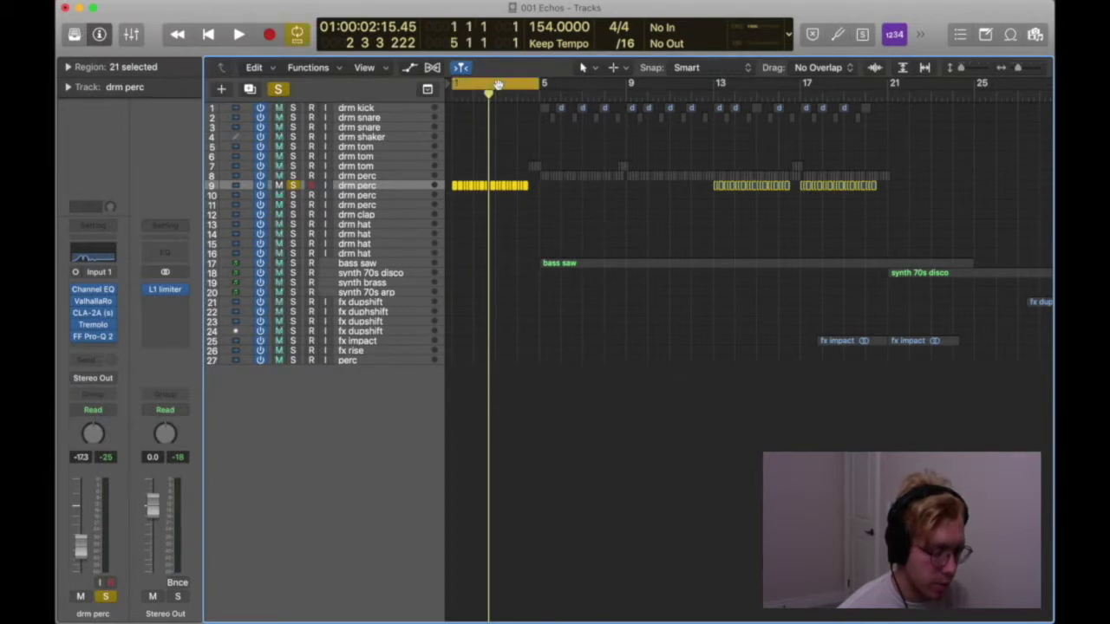
key("space")
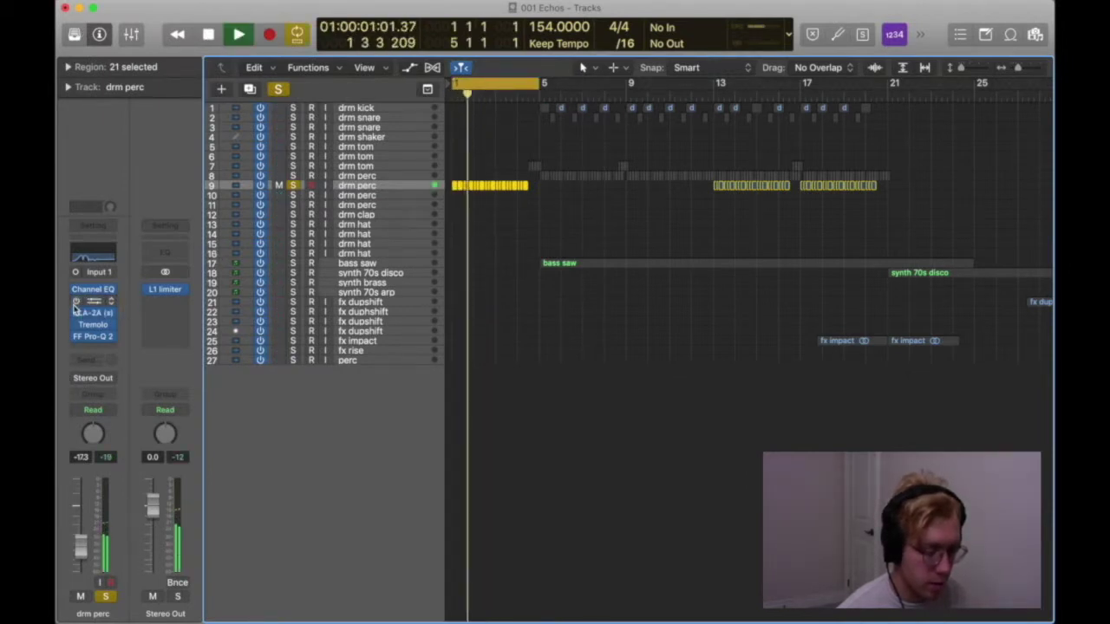
key("space")
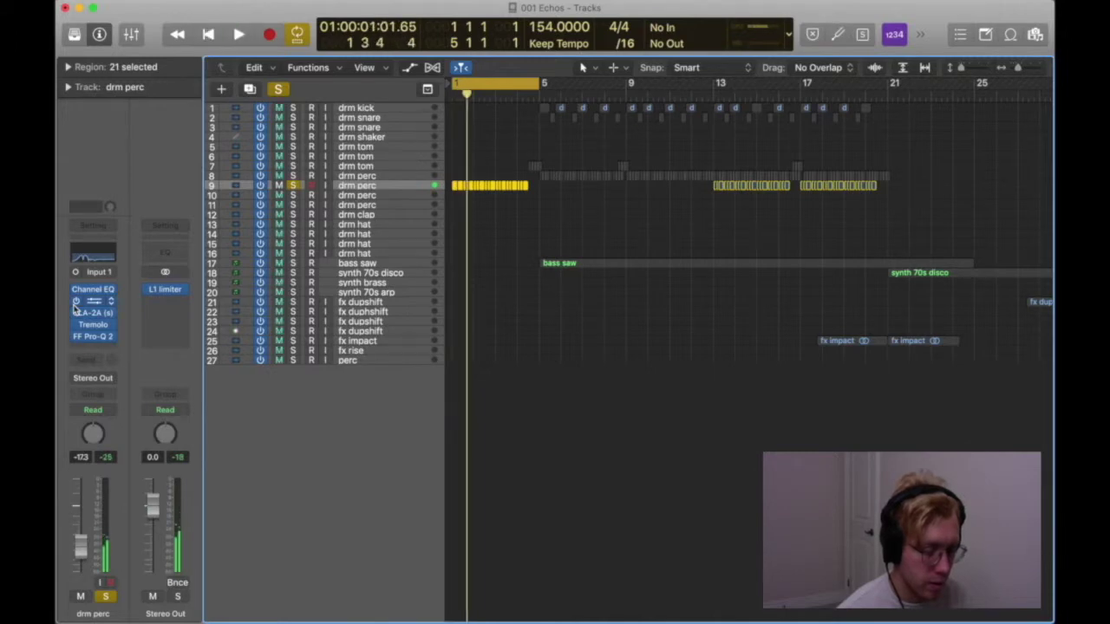
Step: Examine the CLA-2A compressor settings on the drm perc track and play the loop to hear its effect
left_click(93, 313)
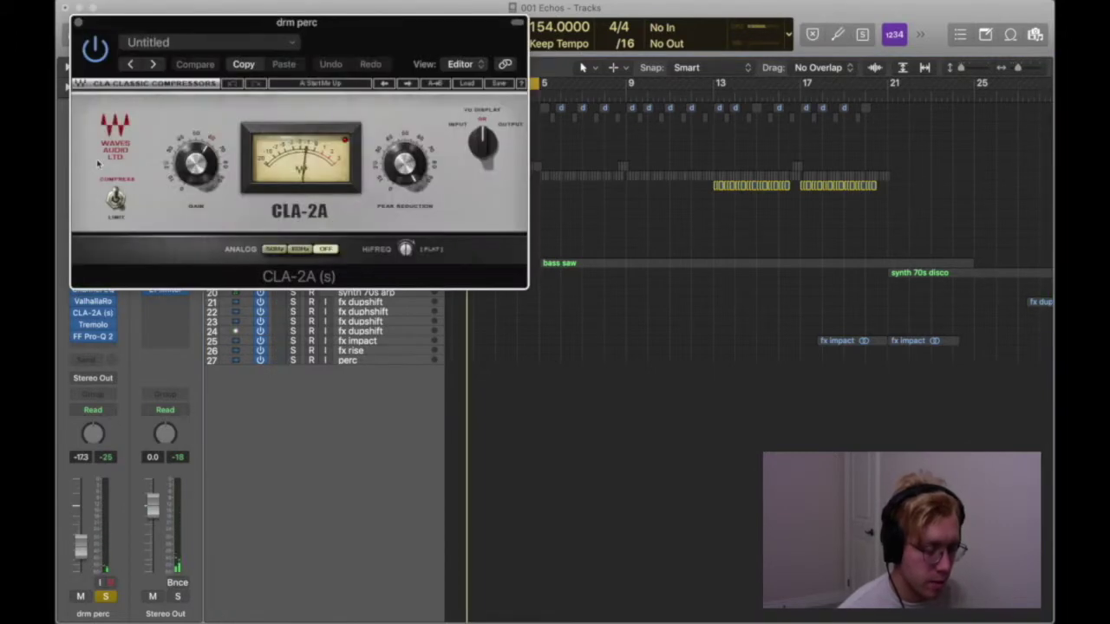
left_click(78, 22)
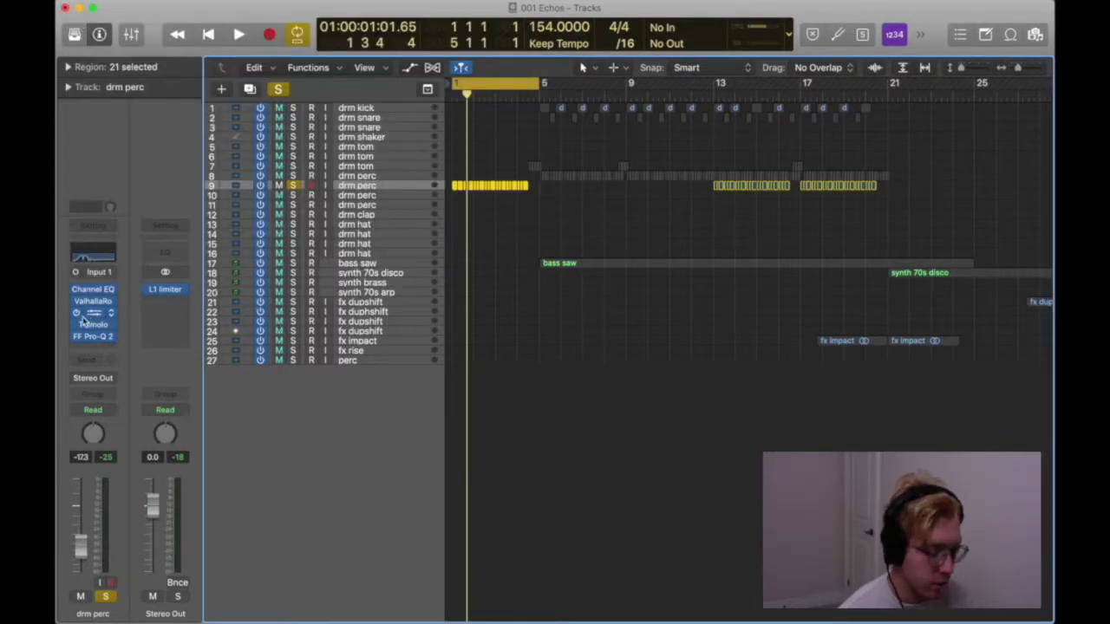
key("space")
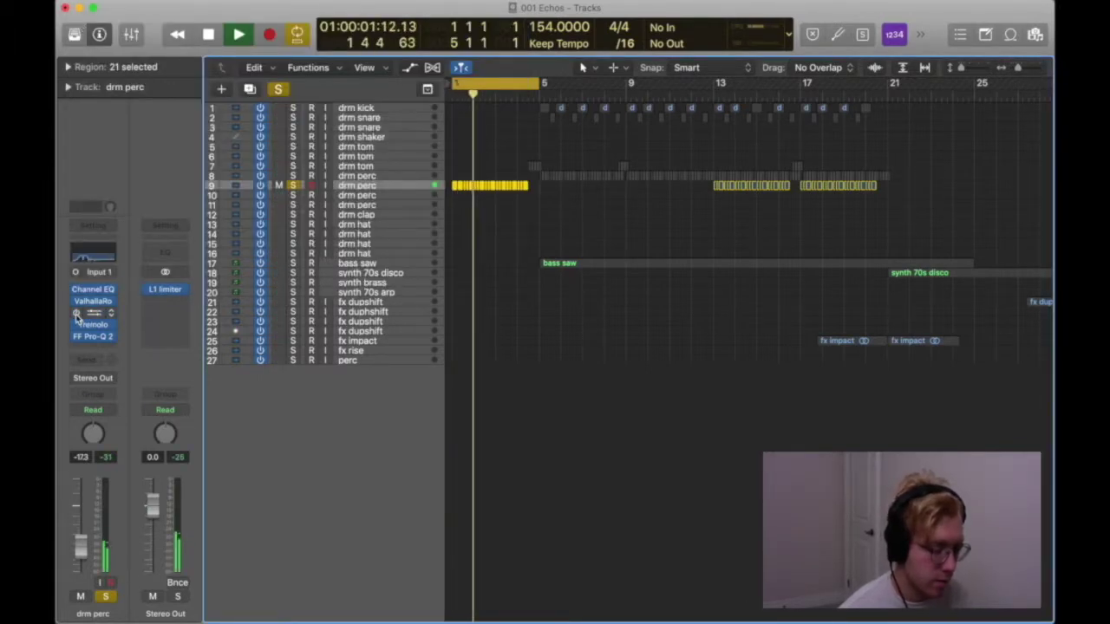
key("space")
key("space")
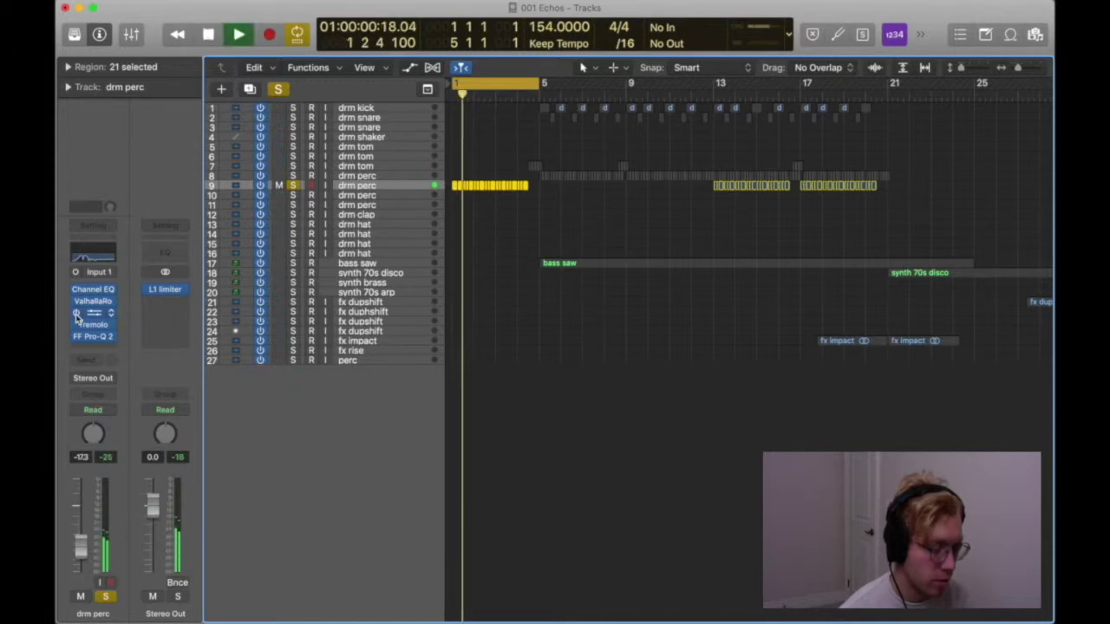
key("space")
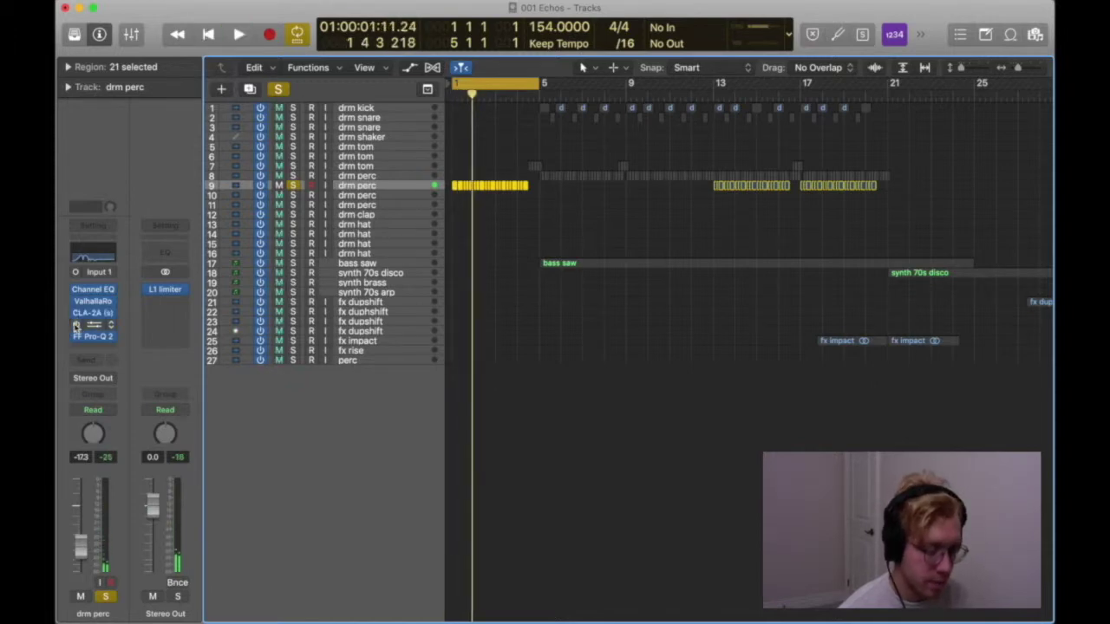
Step: Examine the Tremolo plug-in settings on the drm perc track and toggle its bypass to audition the effect
left_click(92, 324)
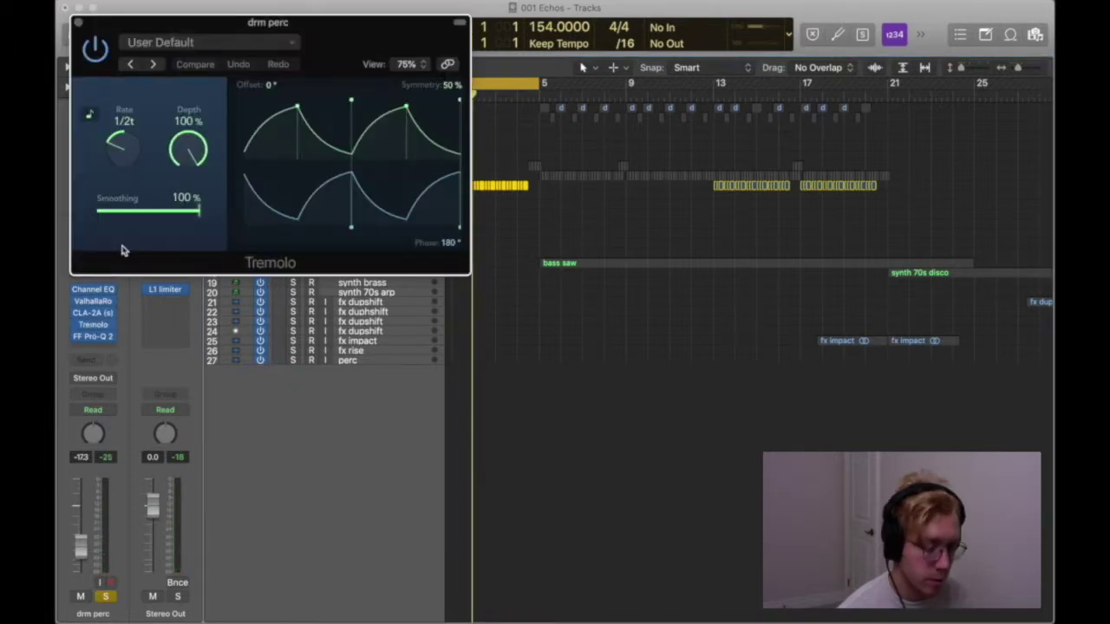
left_click(95, 49)
key("space")
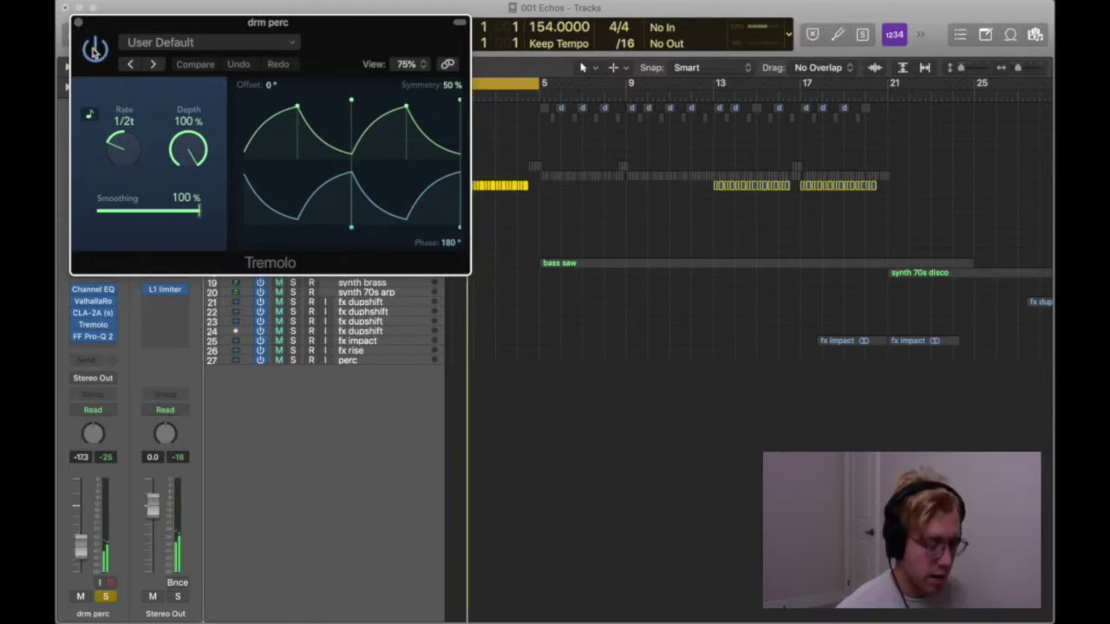
left_click(77, 21)
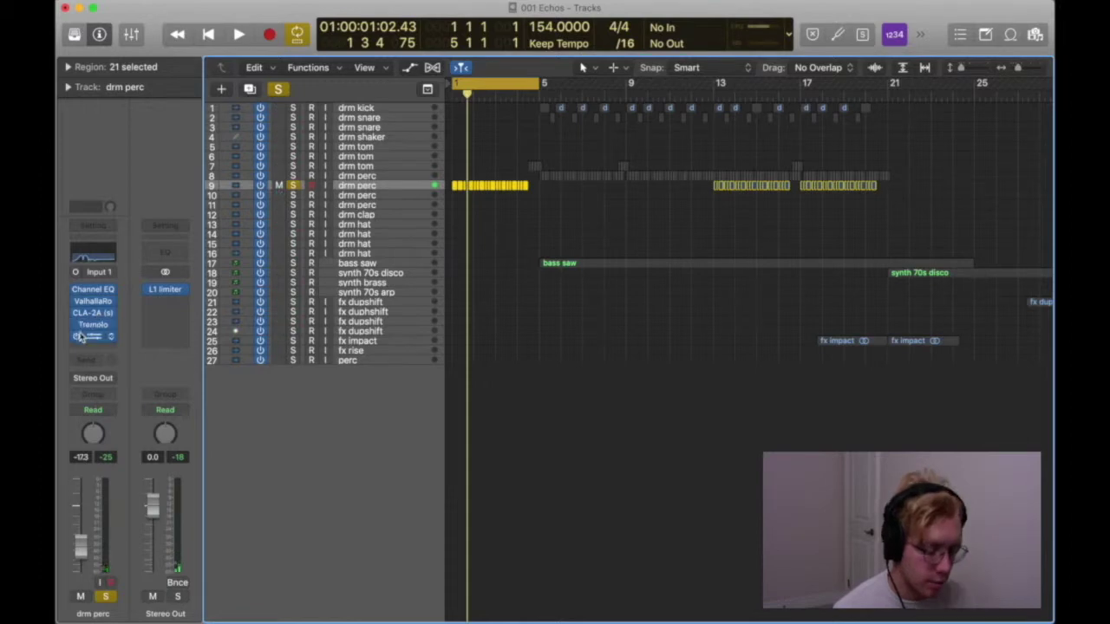
Step: Audition the FF Pro-Q 2 on the drm perc track and examine its two EQ cuts during playback
key("space")
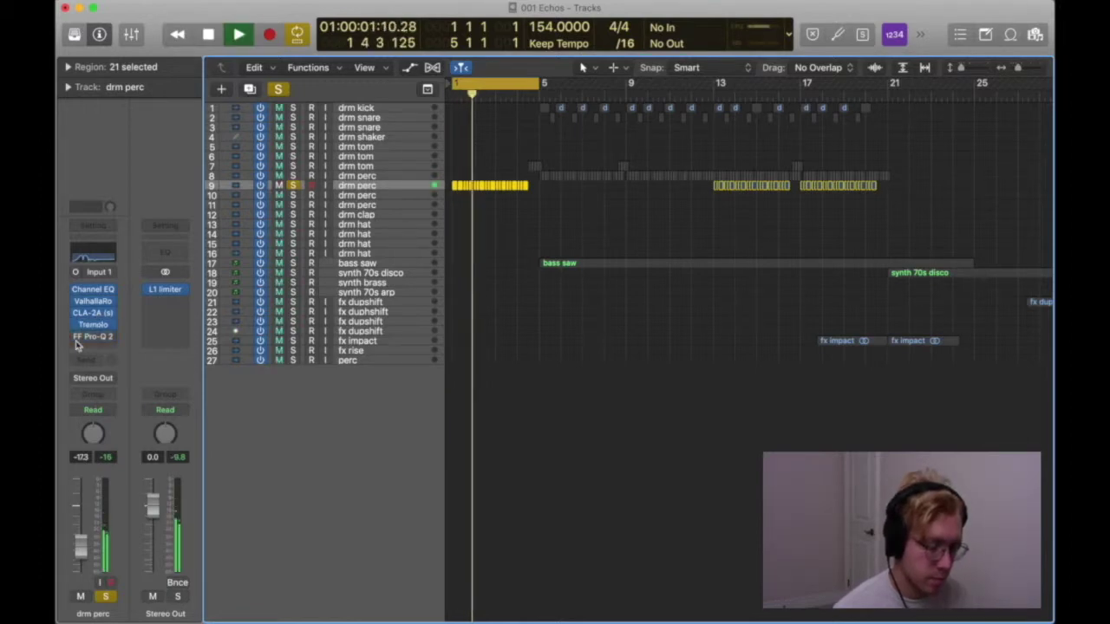
key("space")
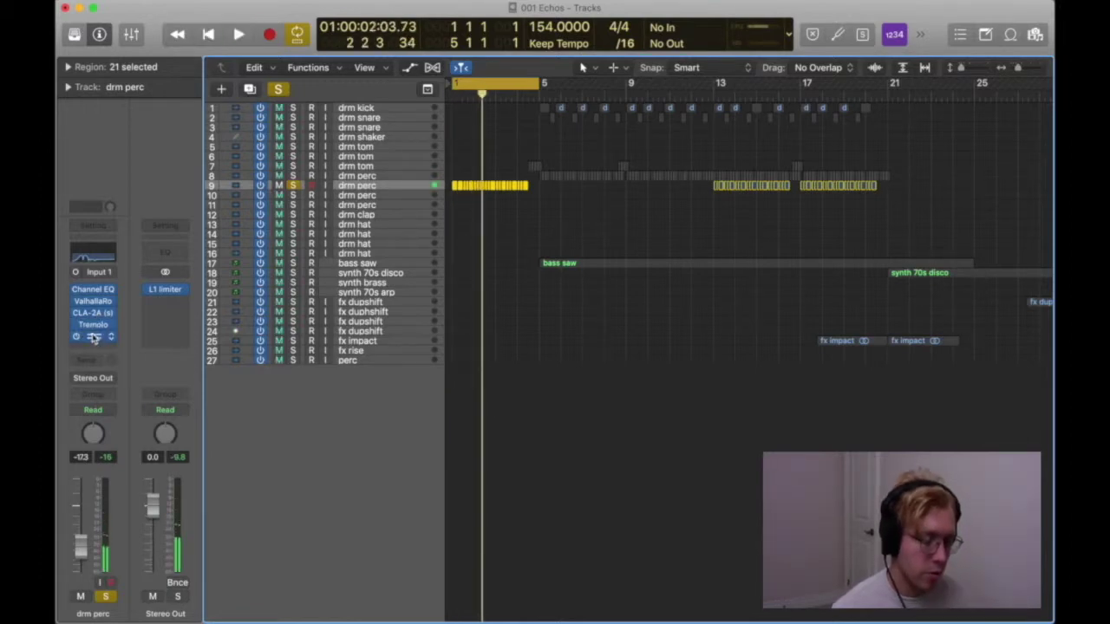
left_click(94, 338)
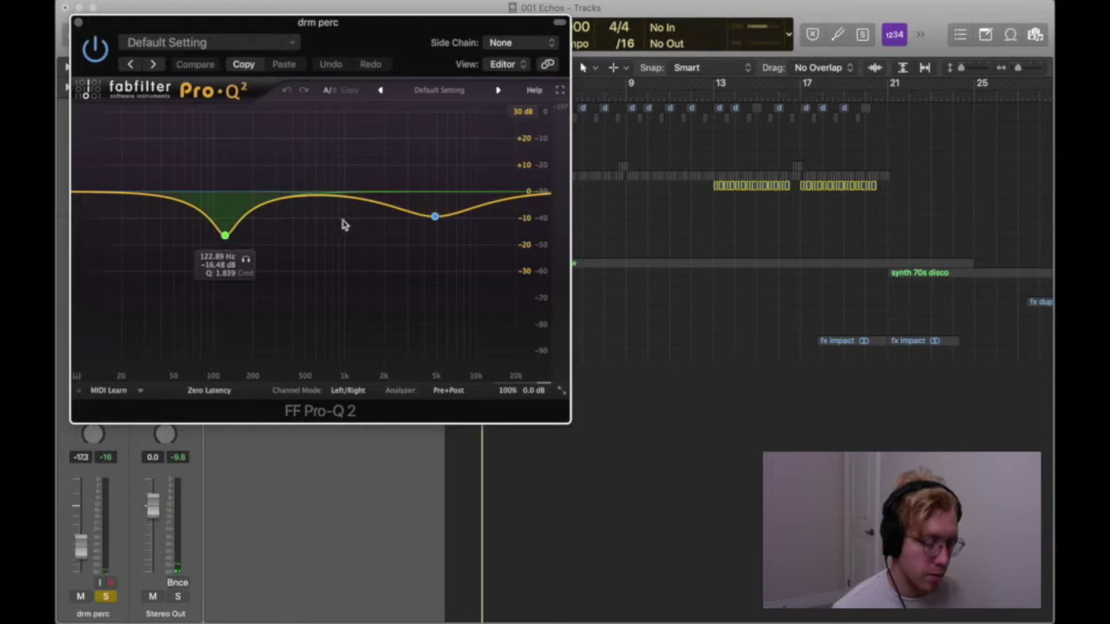
key("space")
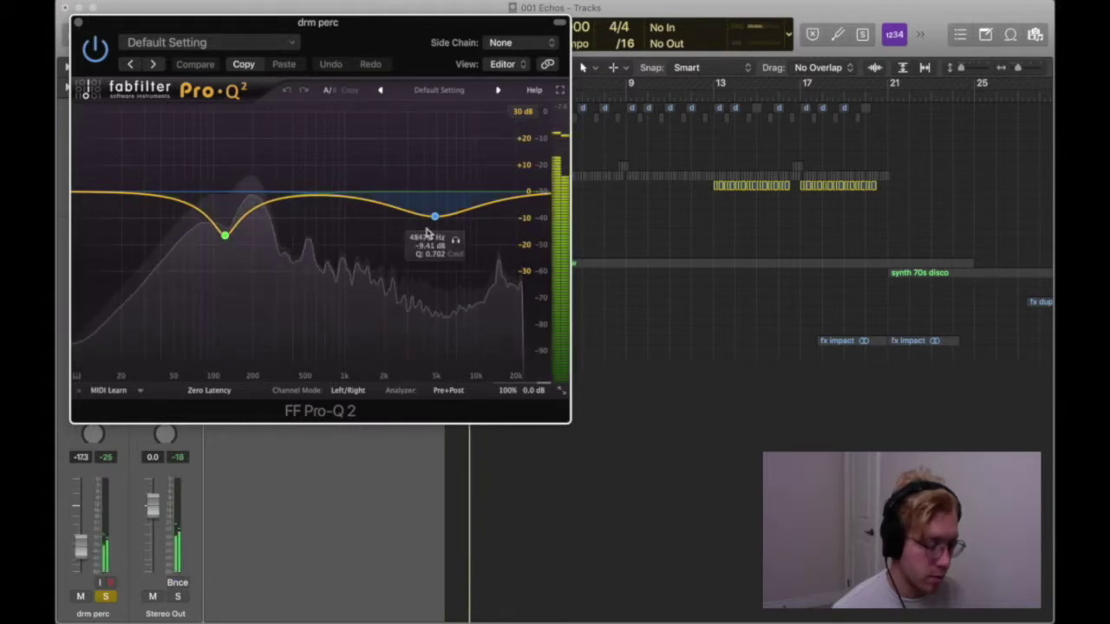
key("space")
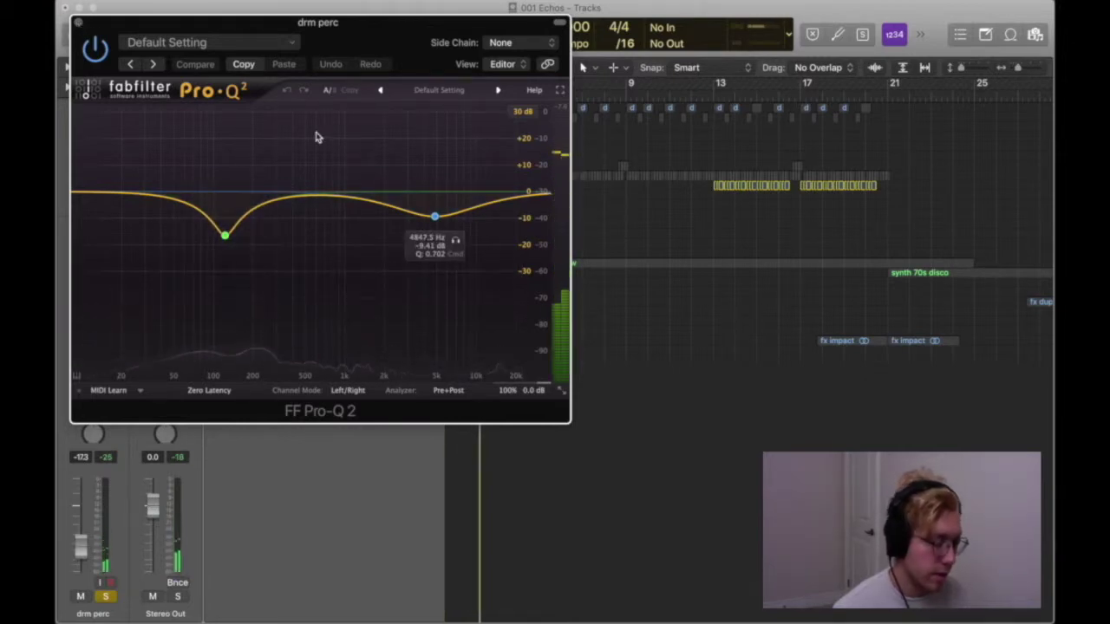
left_click(77, 23)
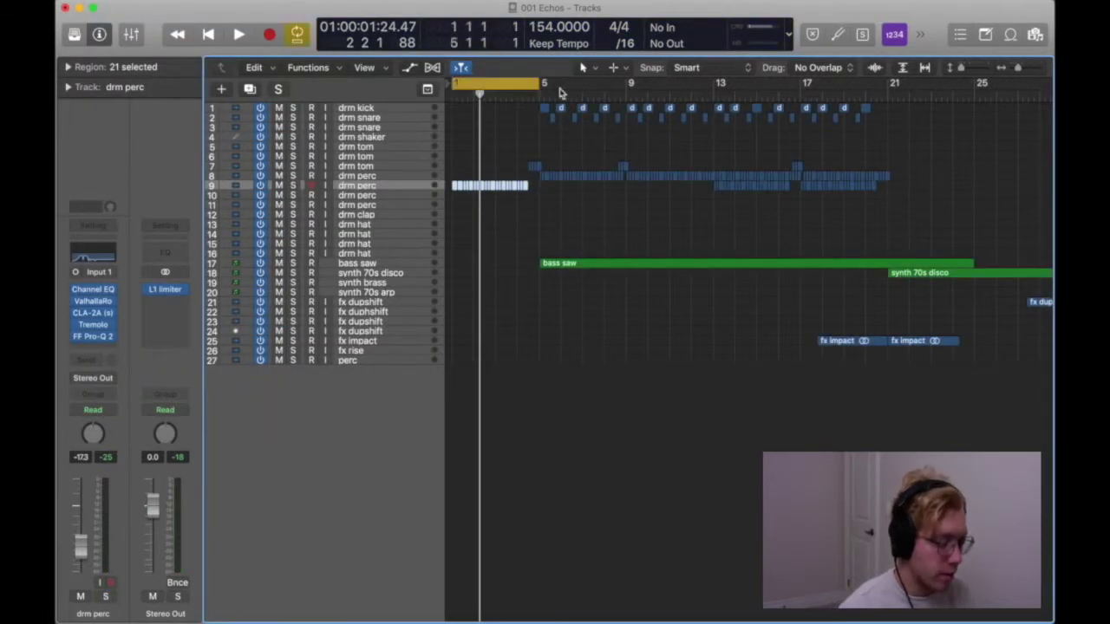
Step: Set the cycle range to bars 4 to 10 and play the transition out of the intro
left_click_drag(646, 84, 518, 84)
key("space")
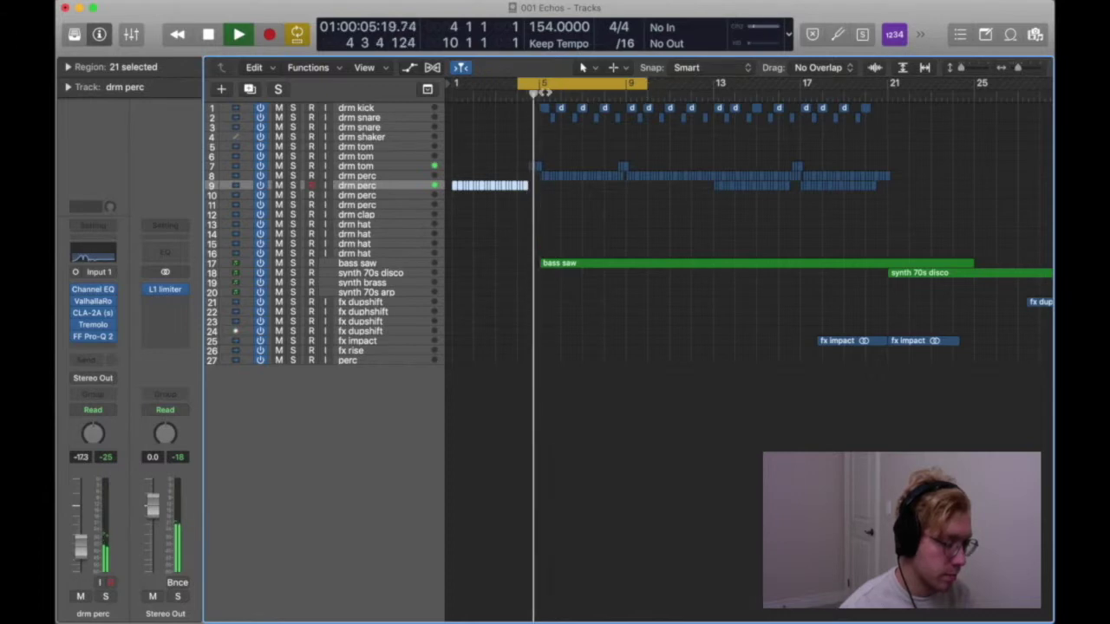
key("space")
Step: Set the cycle range to bars 5 to 21 and play that section with all tracks
left_click_drag(541, 89, 883, 102)
key("space")
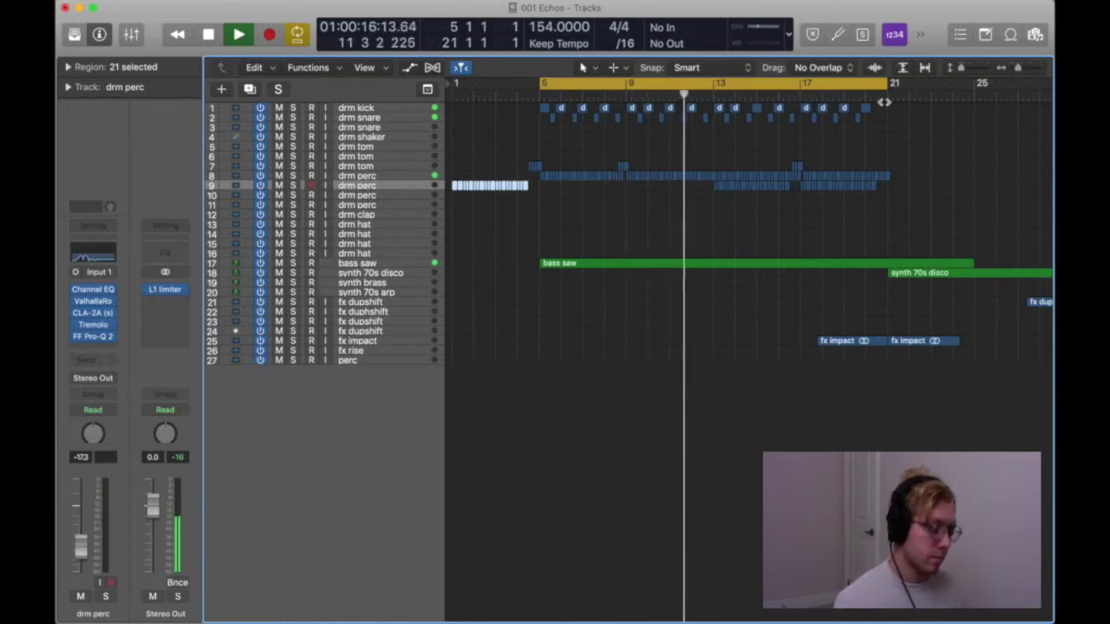
key("space")
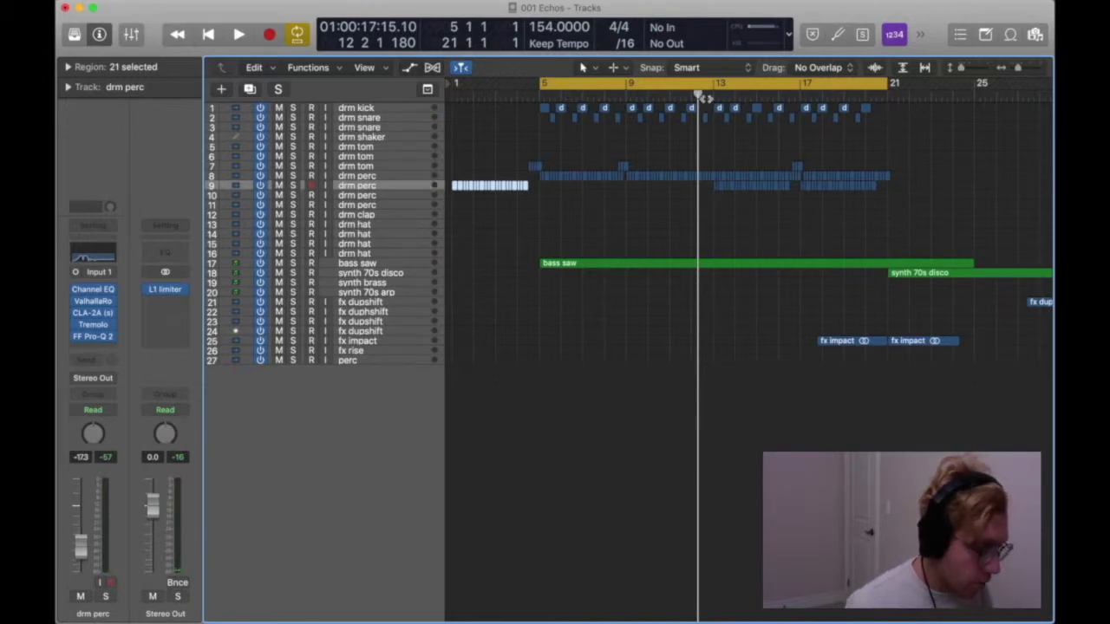
Step: Audition the drm kick in solo from bar 5, switch the solo to the drm snare on track 2, and play it
left_click(384, 109)
key("s")
key("space")
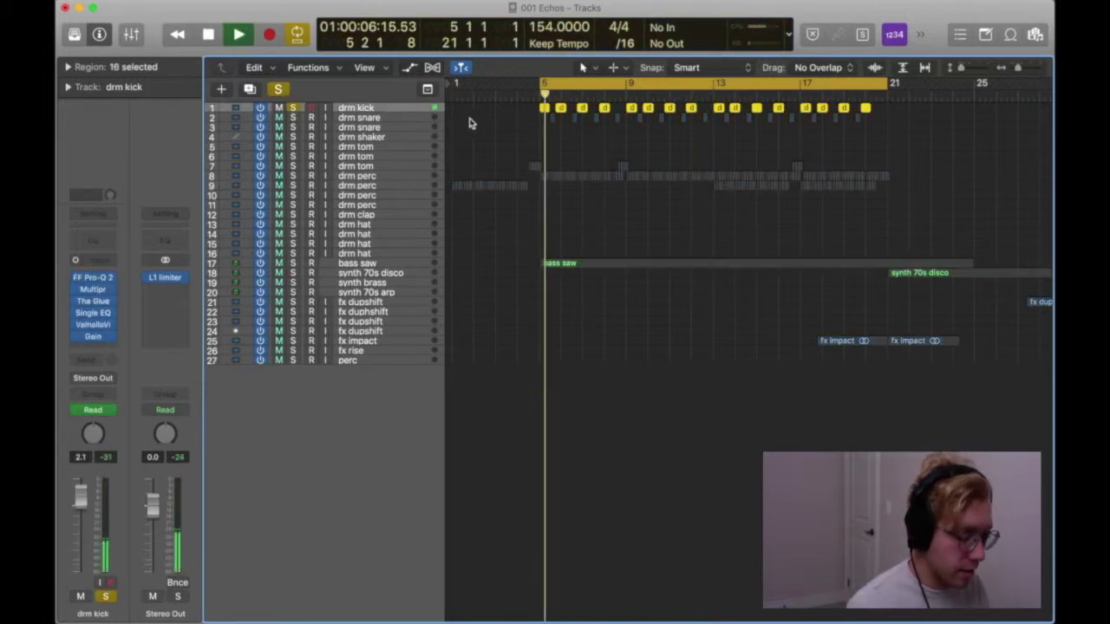
left_click(394, 118)
left_click(293, 116)
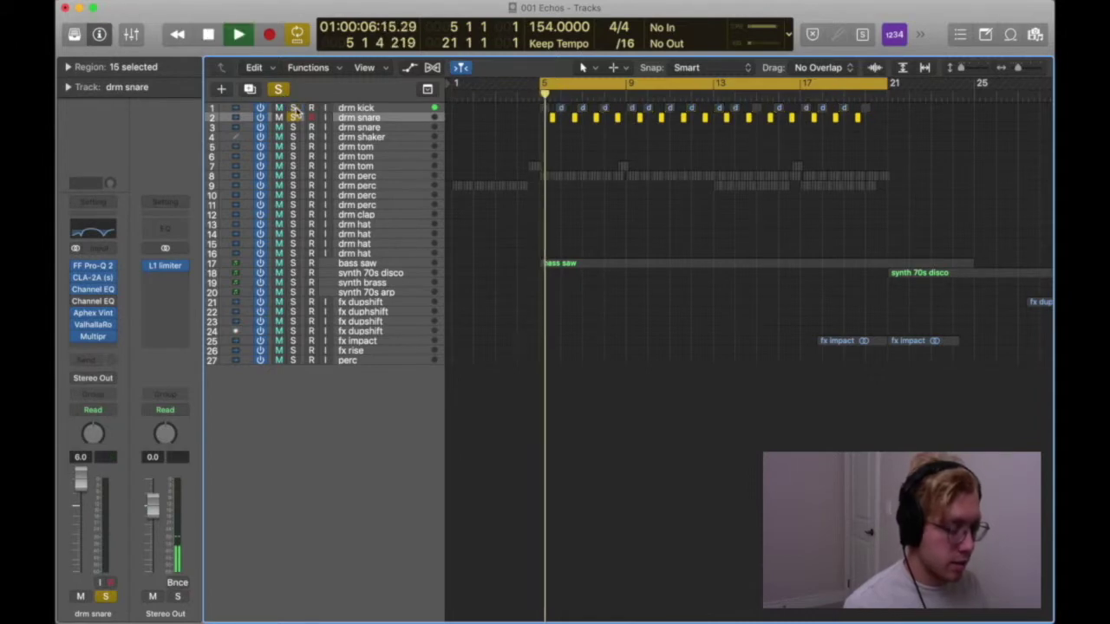
key("space")
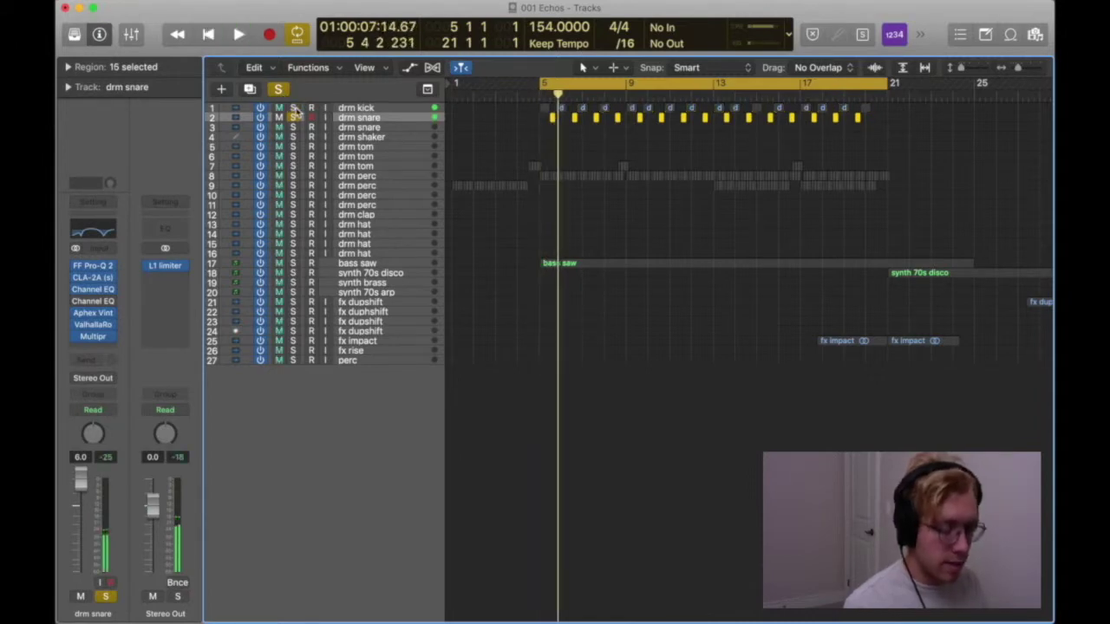
Step: Examine the settings of the FF Pro-Q 2, CLA-2A and Channel EQ on the drm snare track
left_click(93, 276)
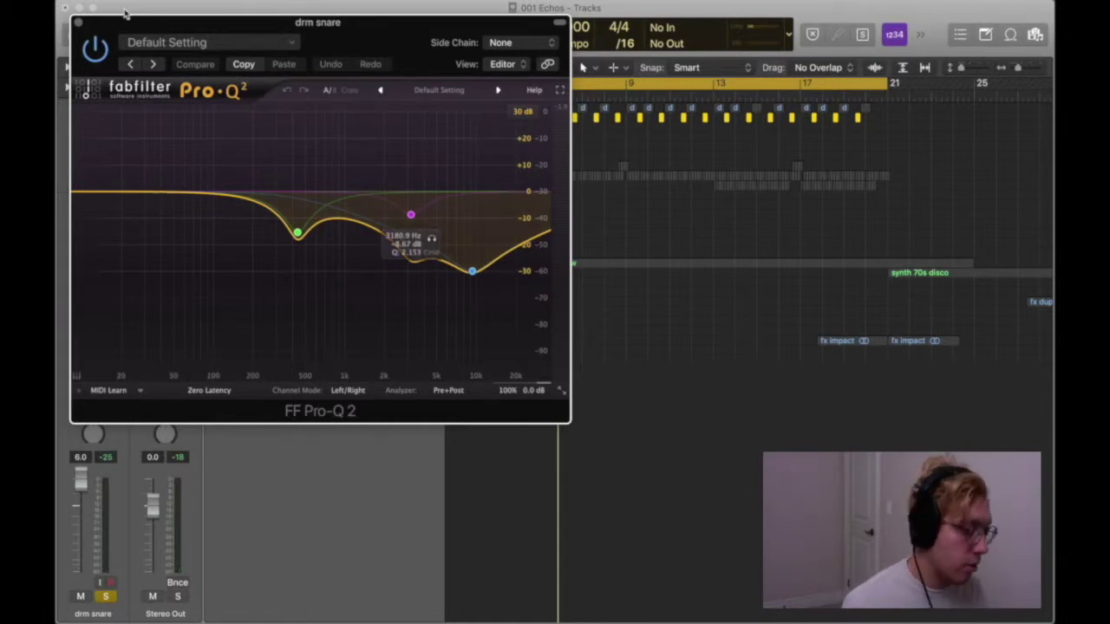
left_click(79, 22)
left_click(92, 277)
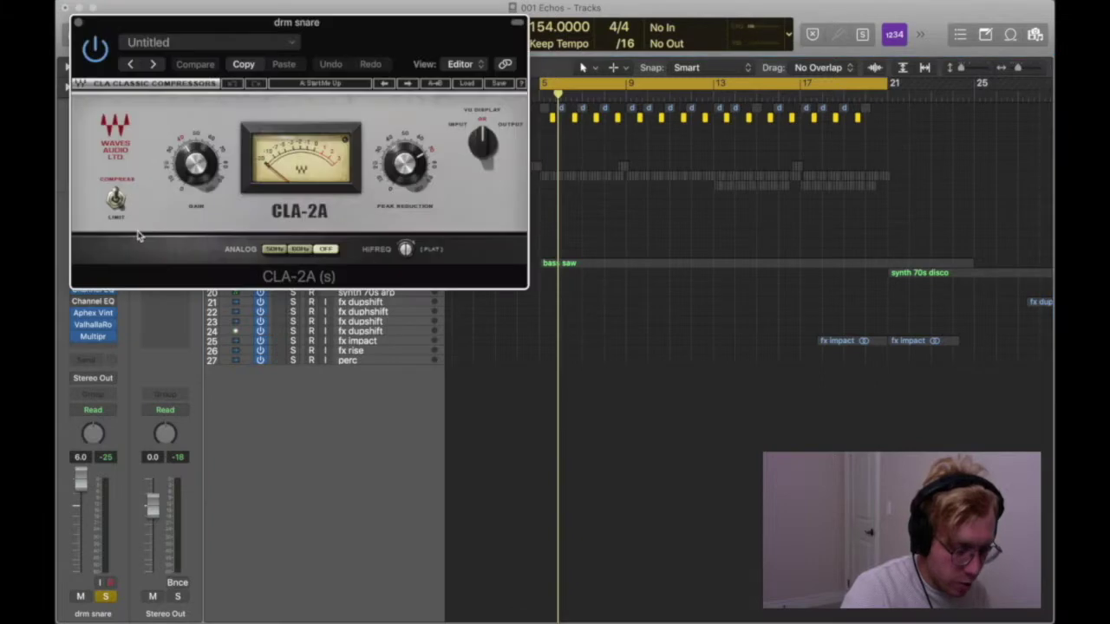
left_click(79, 24)
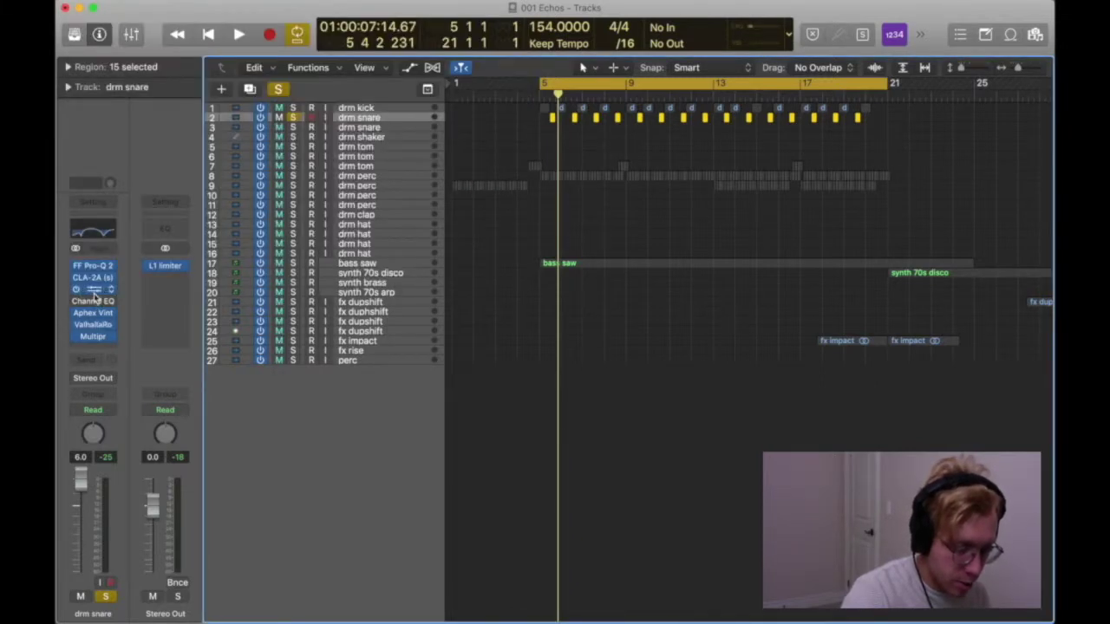
left_click(92, 301)
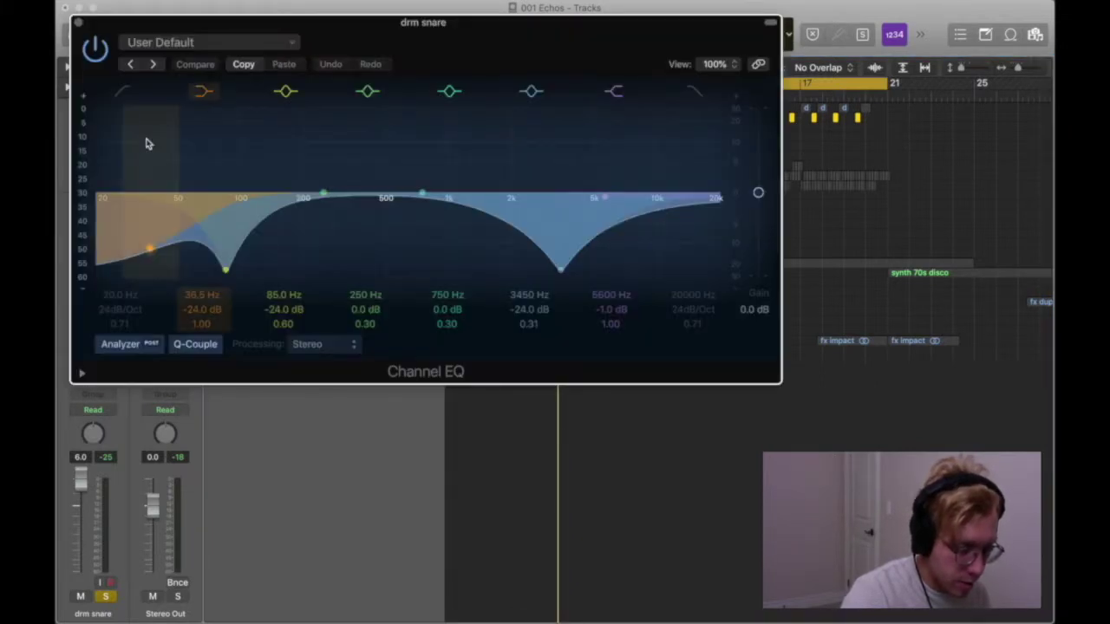
left_click(79, 23)
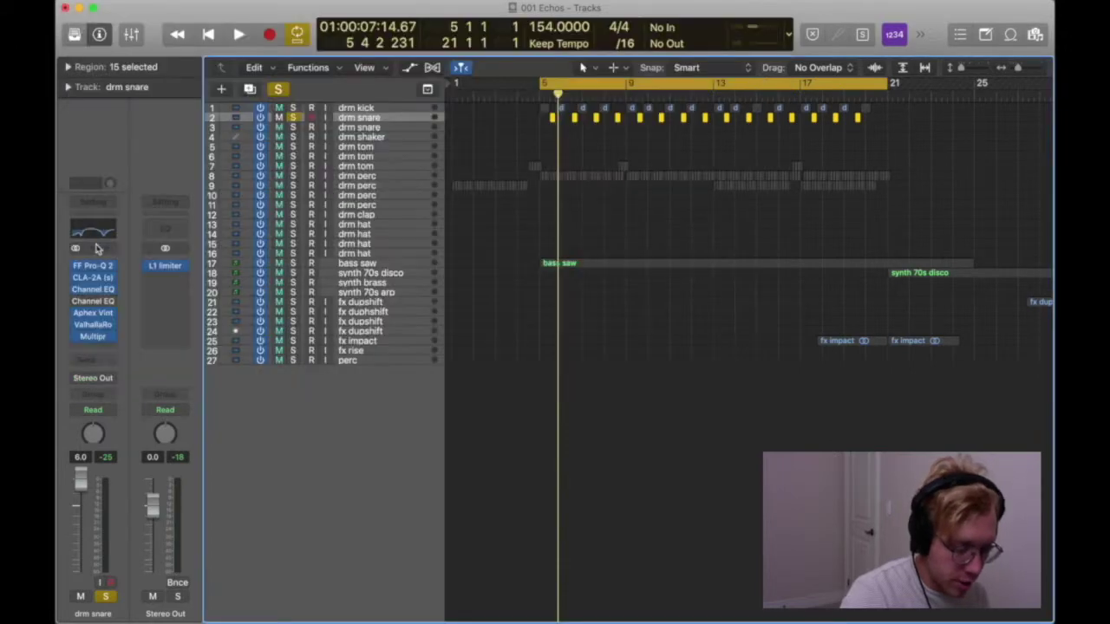
Step: Compare the drm snare with the Aphex Vintage Exciter bypassed and active, and review the exciter's settings
left_click(92, 313)
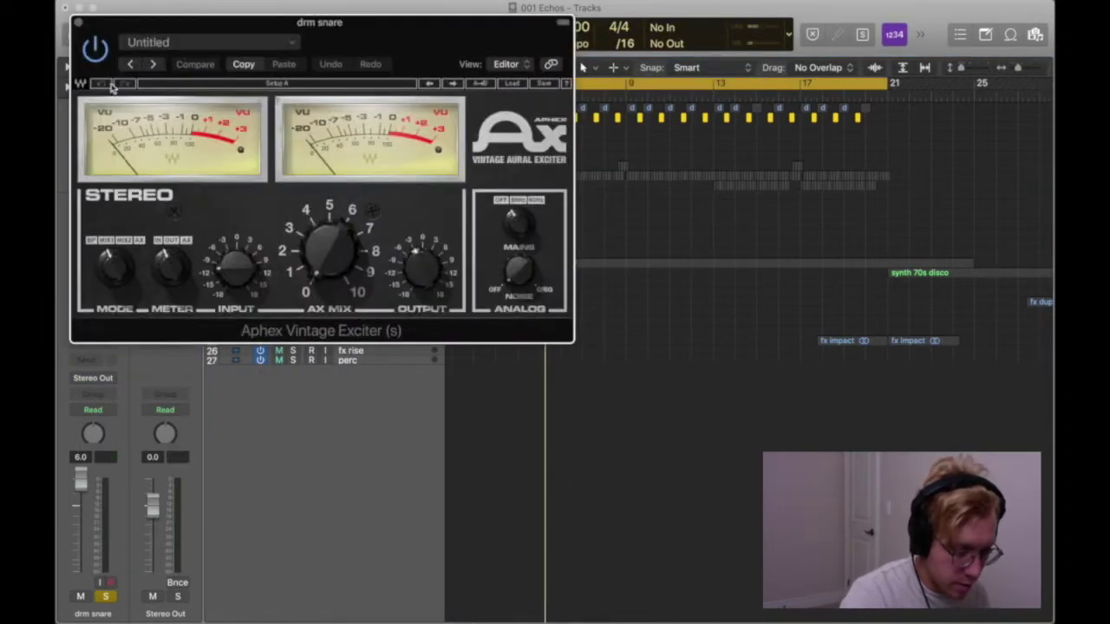
left_click(97, 49)
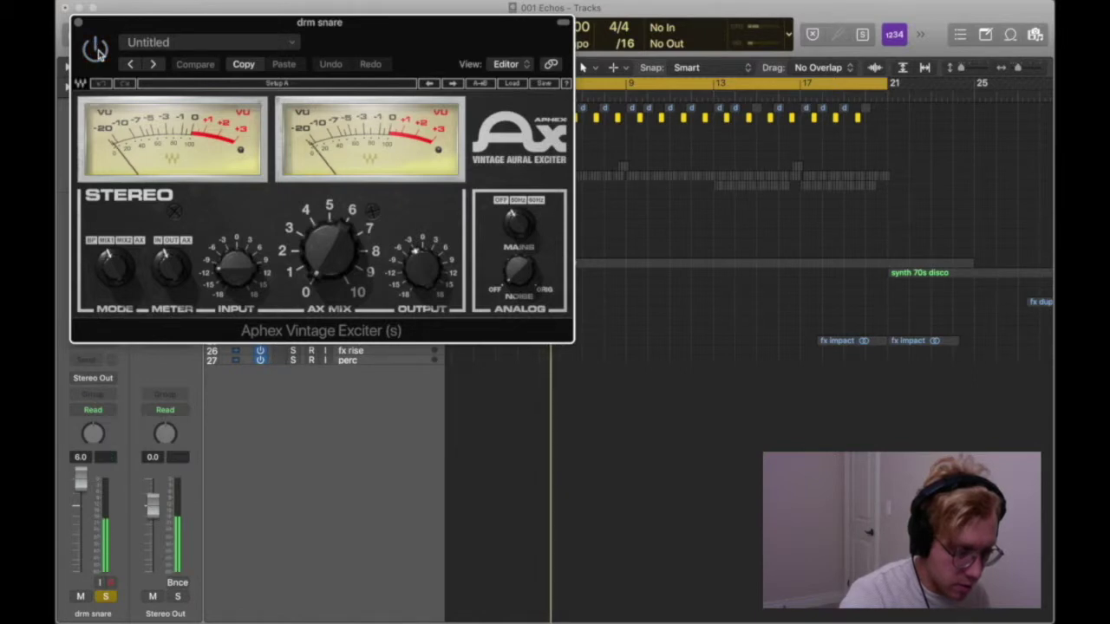
left_click(96, 50)
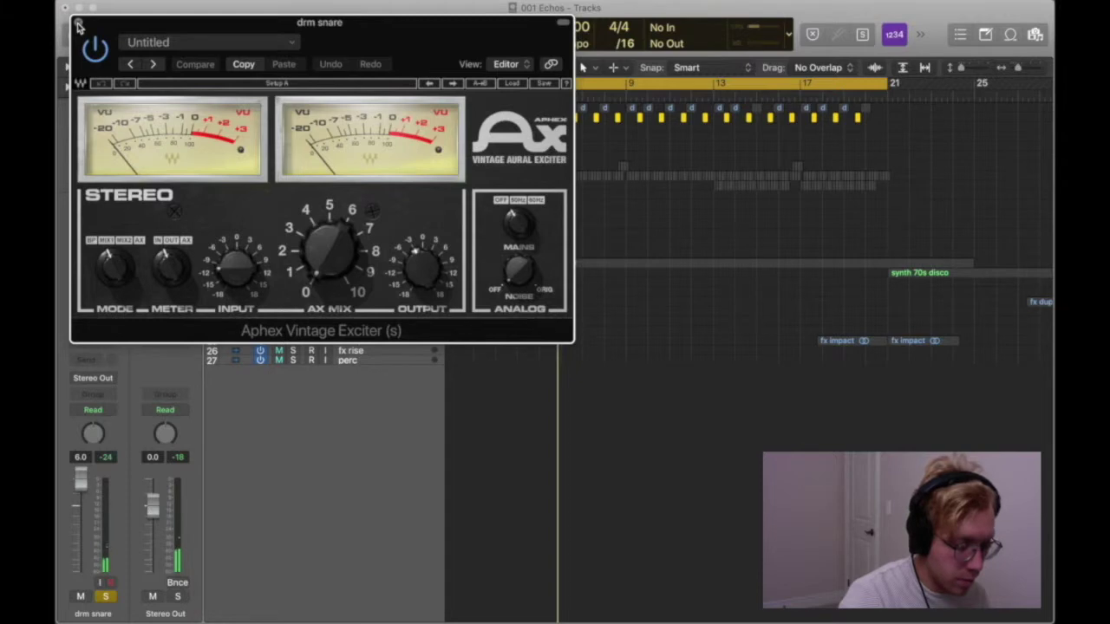
left_click(77, 24)
left_click(102, 308)
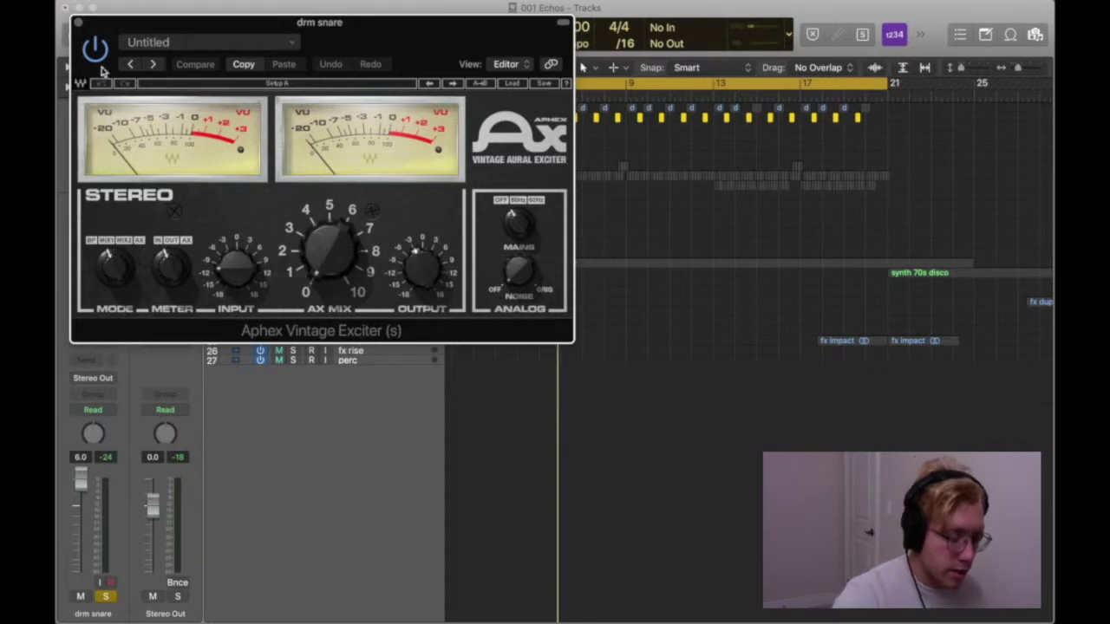
left_click(77, 24)
Step: Examine the ValhallaRoom reverb on the drm snare and compare the sound with it bypassed and active
left_click(102, 329)
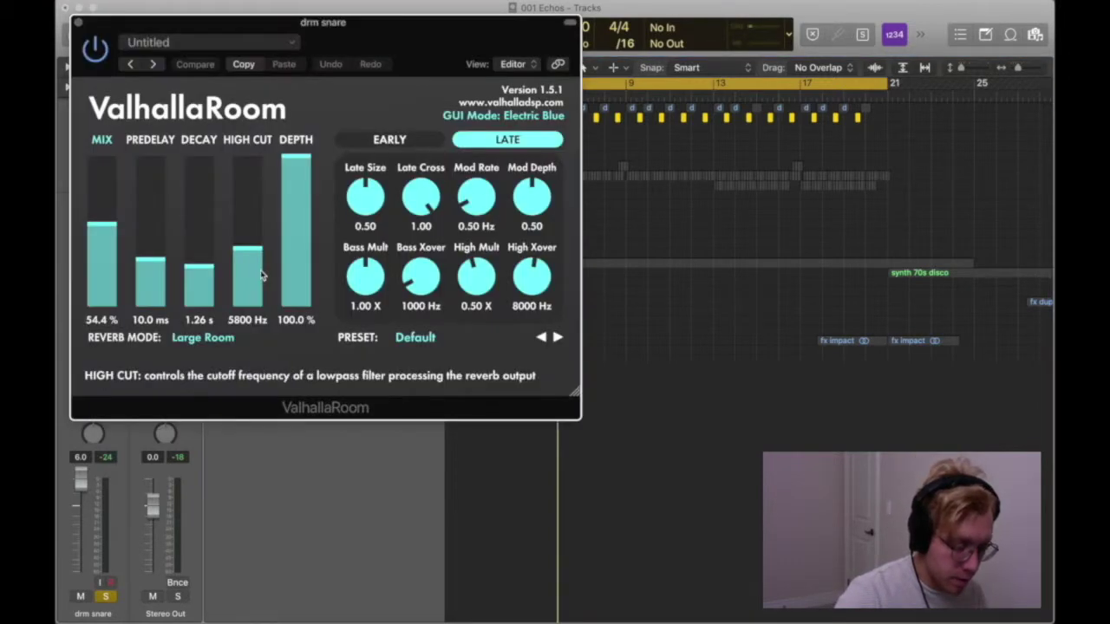
left_click(98, 54)
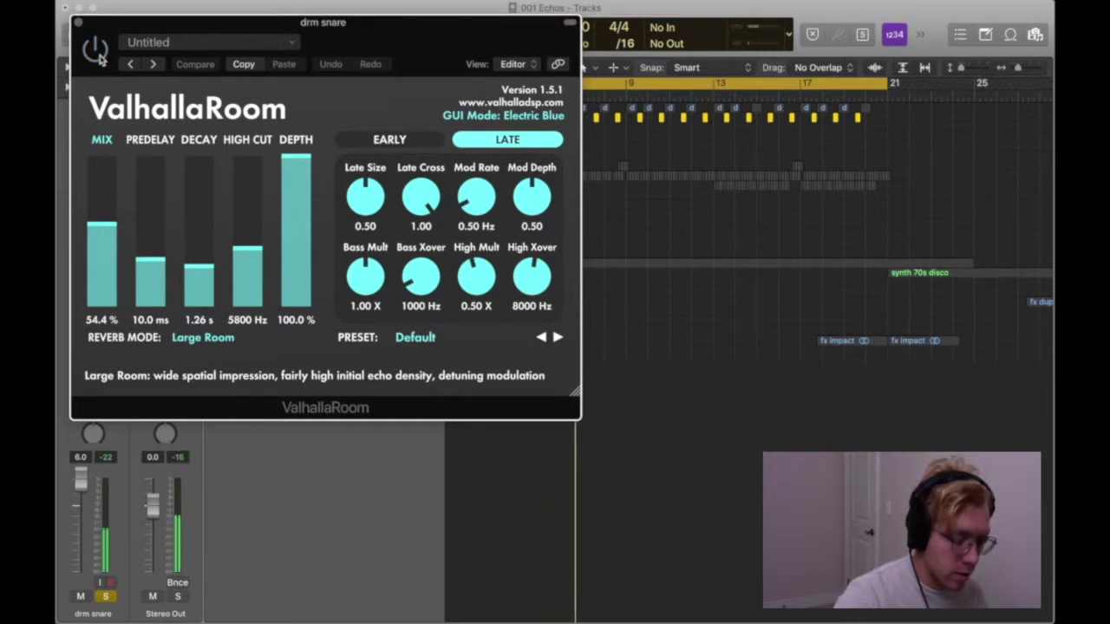
left_click(97, 54)
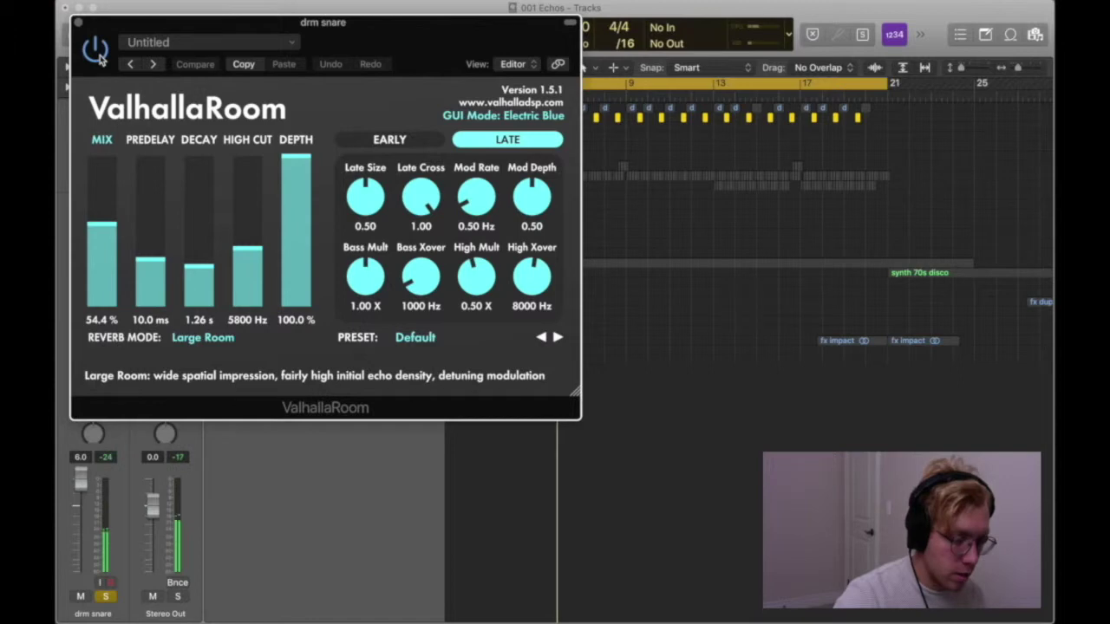
left_click(77, 22)
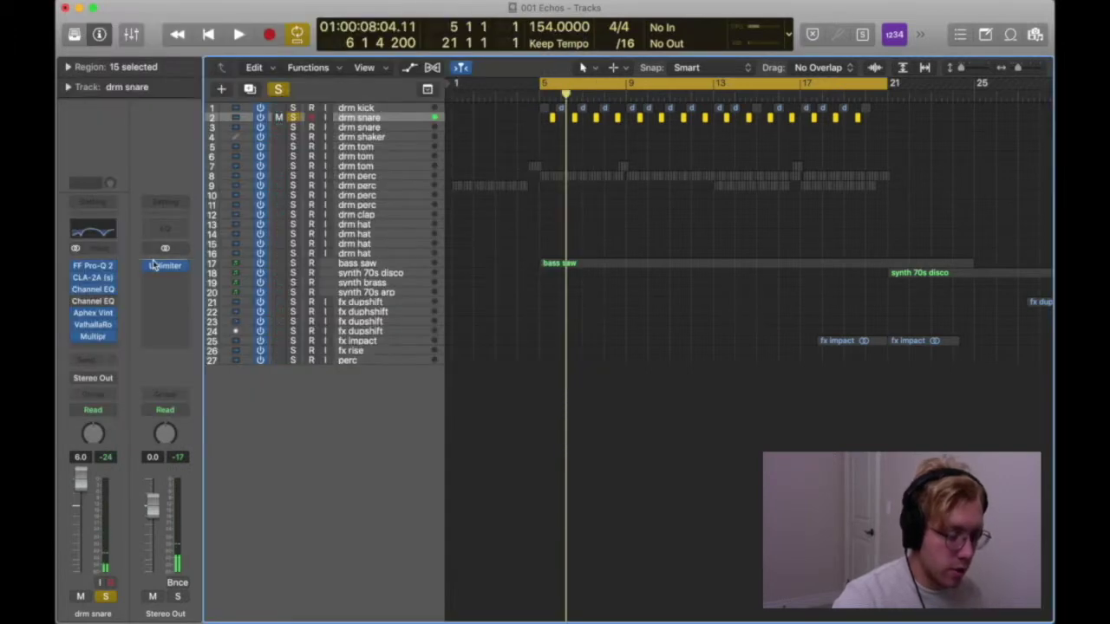
Step: Examine the Multipressor on the drm snare and play the track with it bypassed and active
left_click(93, 336)
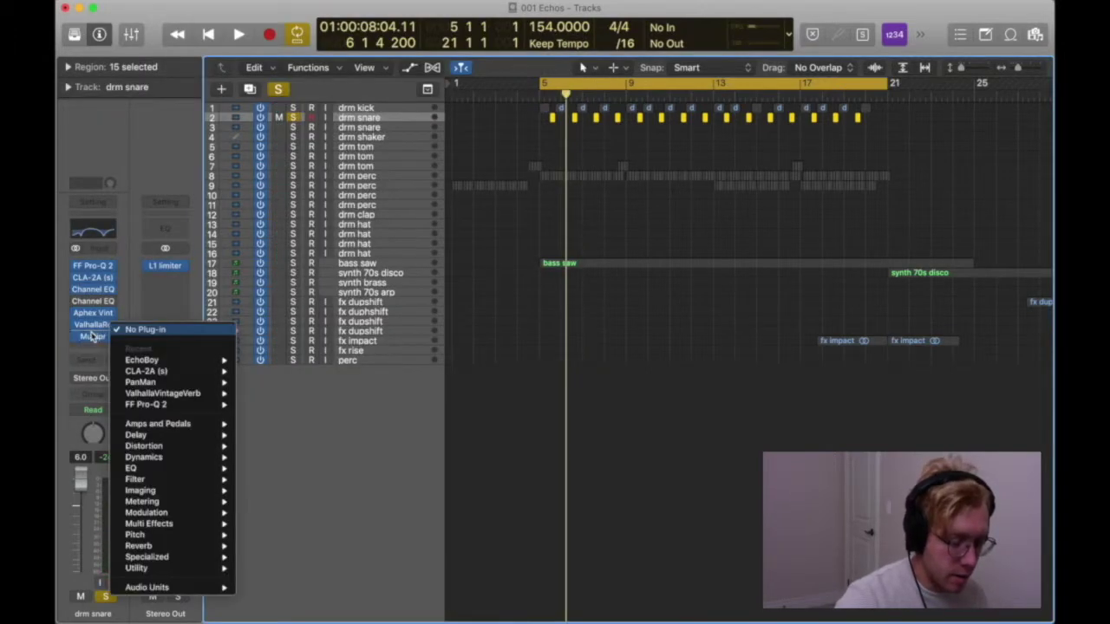
left_click(93, 337)
left_click(92, 337)
left_click_drag(308, 29, 557, 39)
left_click_drag(547, 32, 551, 20)
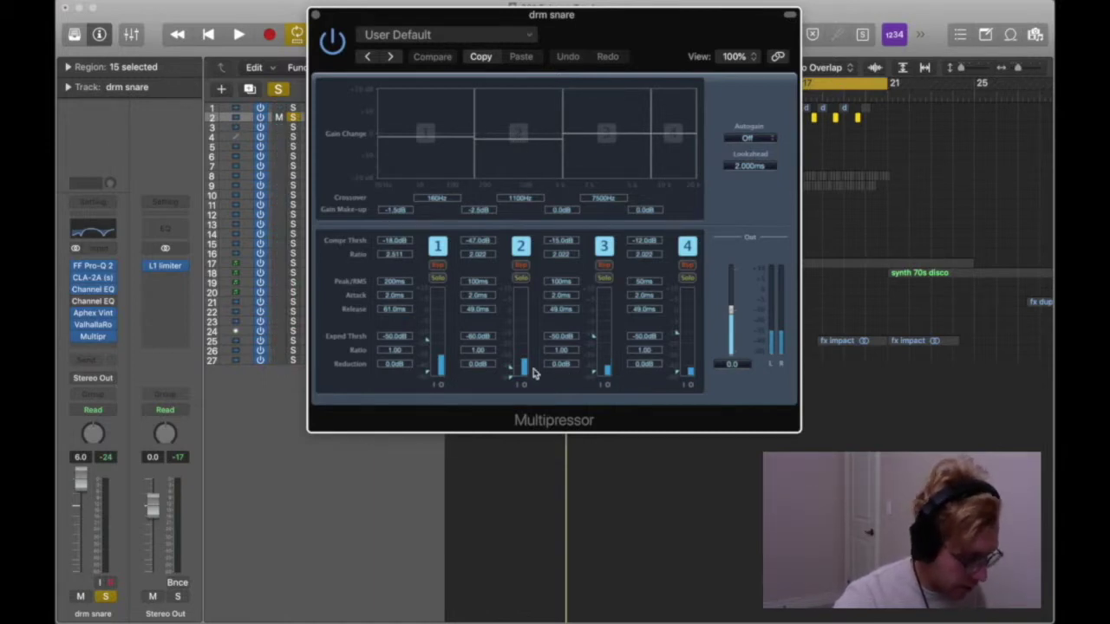
left_click(332, 42)
key("space")
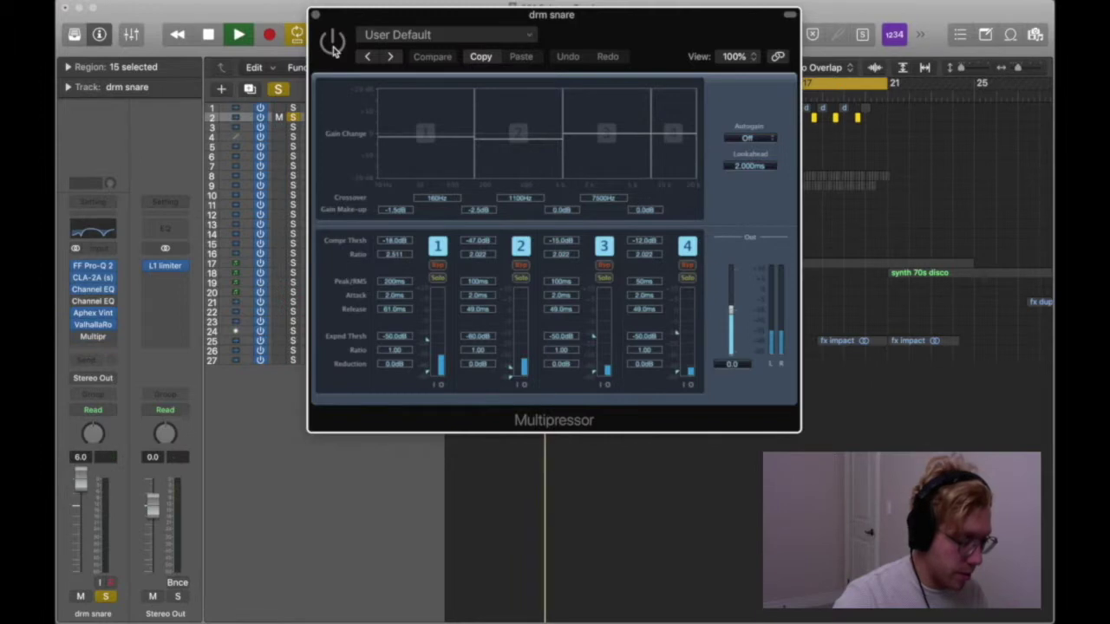
left_click(333, 45)
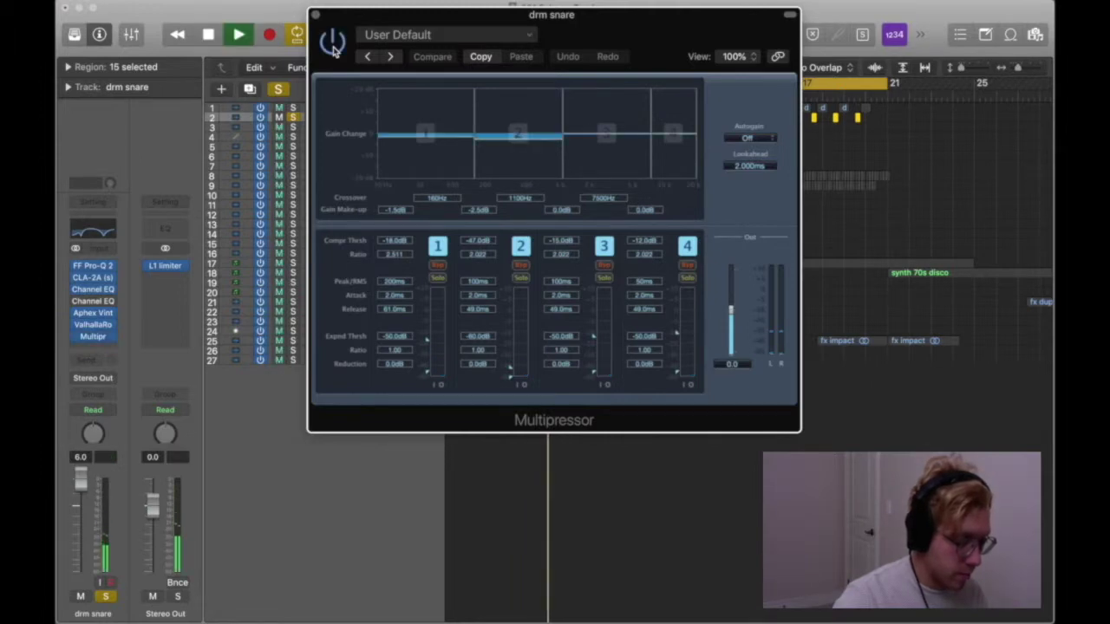
key("space")
left_click(315, 15)
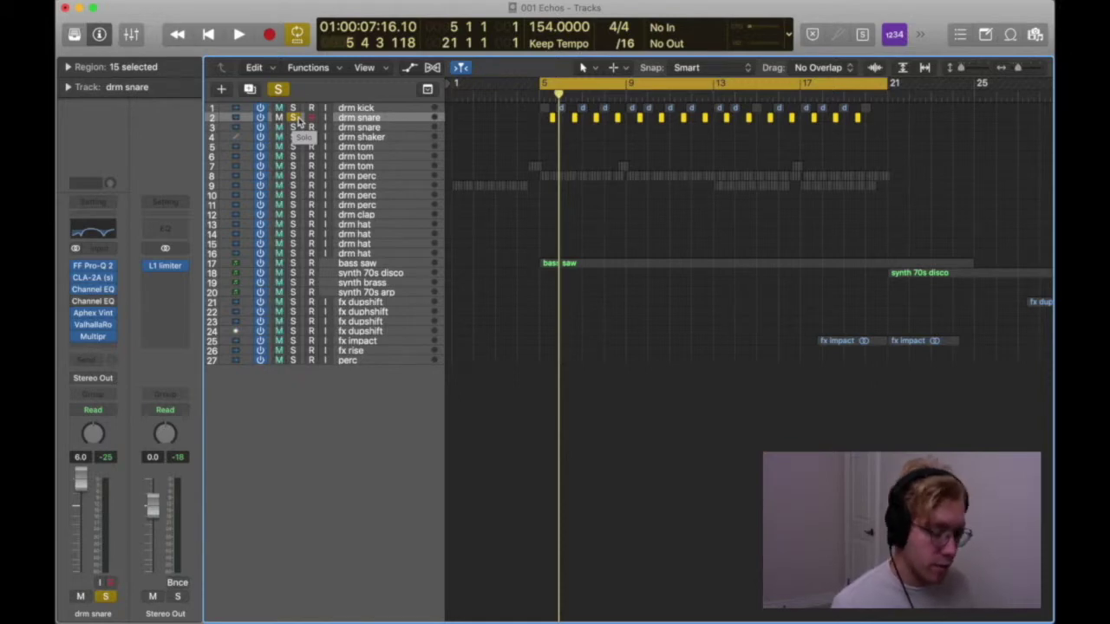
Step: Clear the solo on the drm snare and audition the drm perc on track 8 in solo
mouse_move(77, 280)
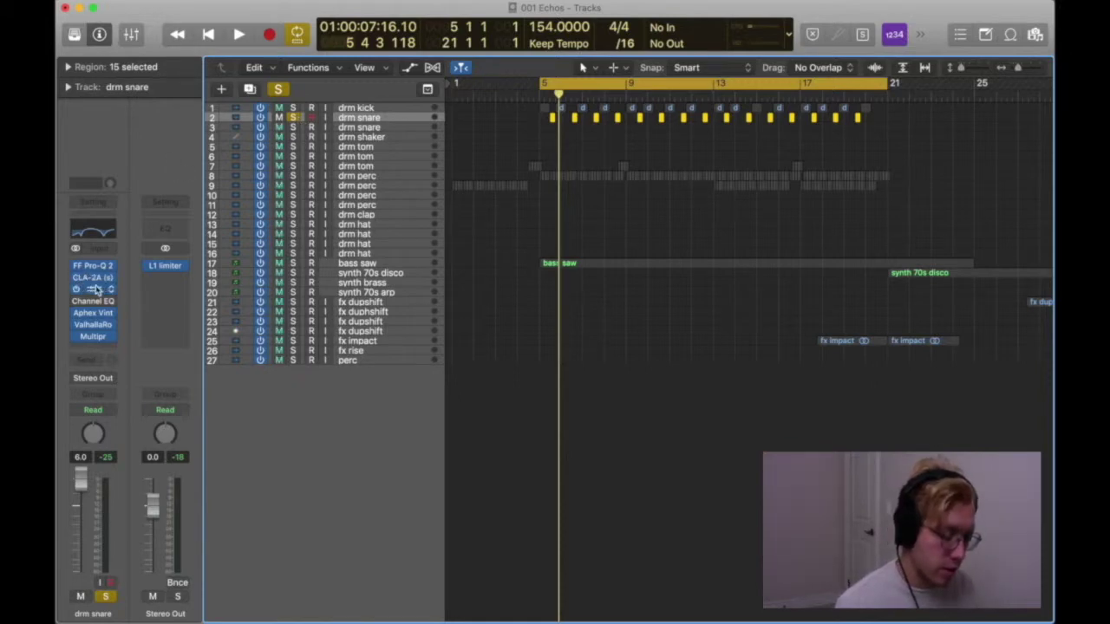
mouse_move(96, 339)
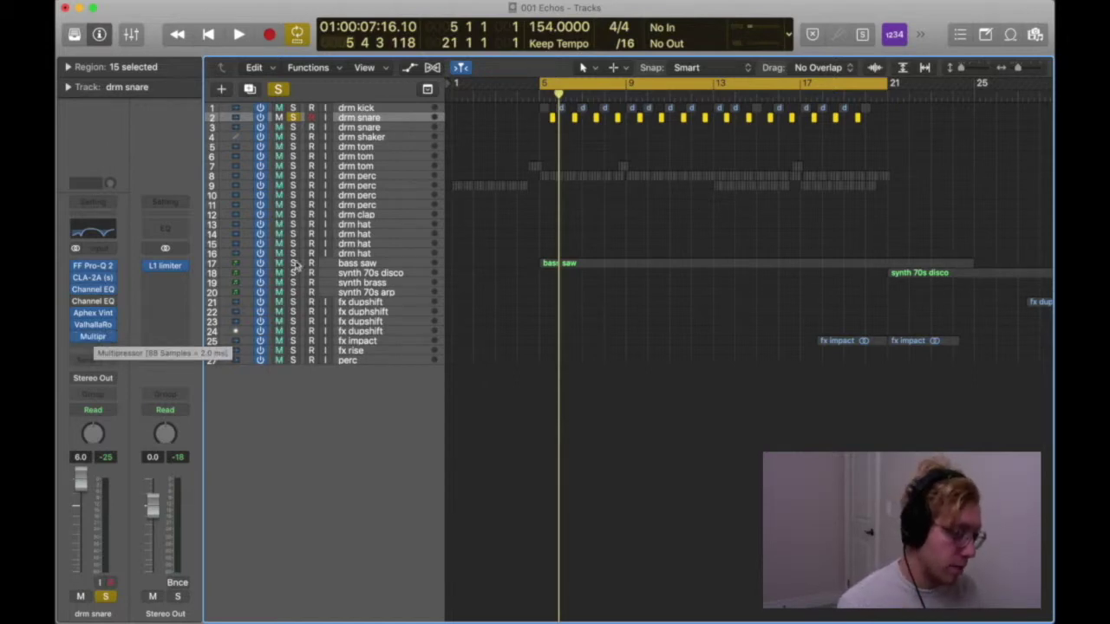
left_click(293, 117)
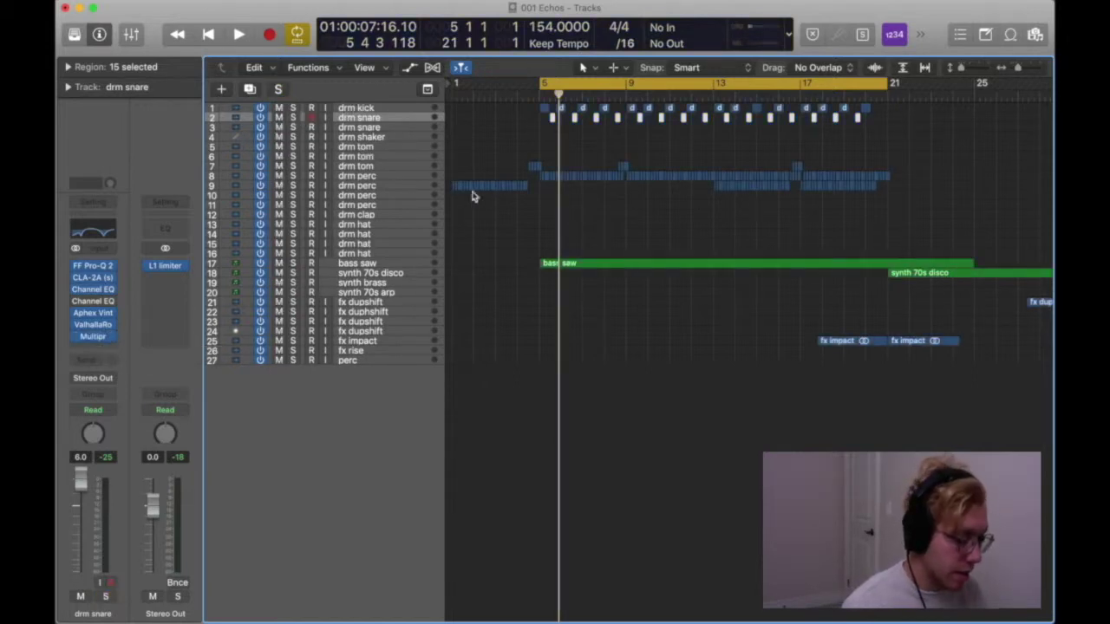
left_click(379, 177)
key("s")
key("space")
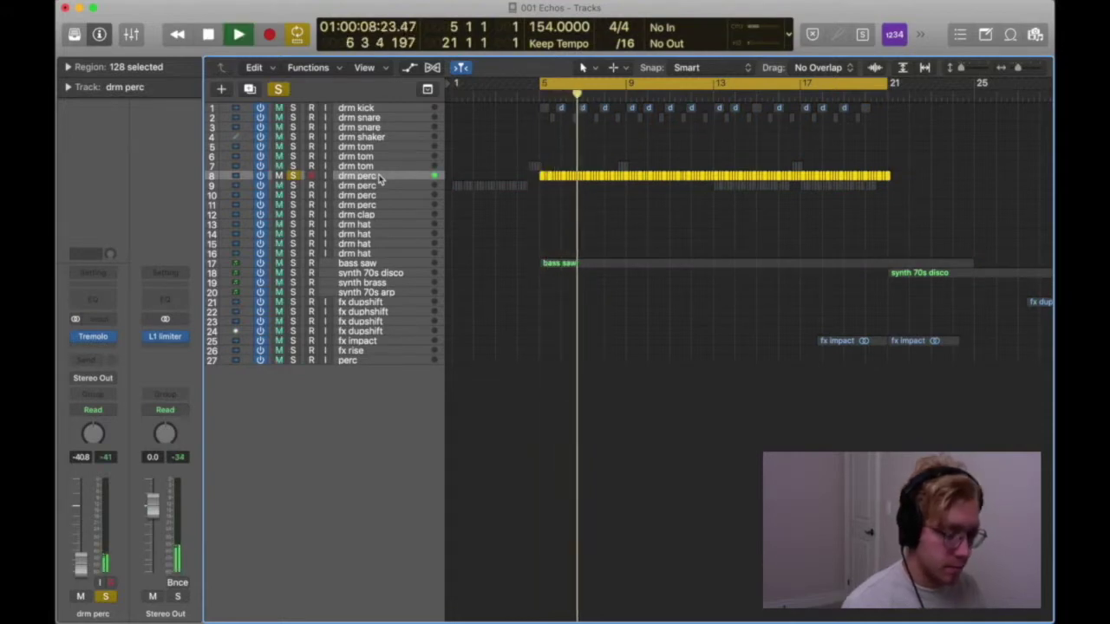
key("space")
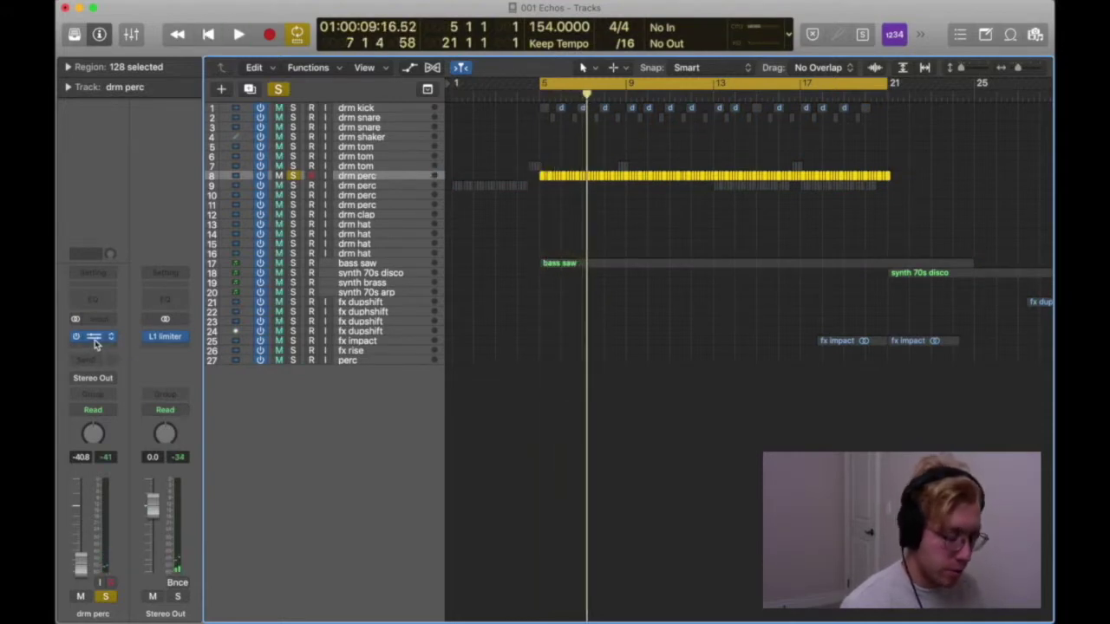
Step: Play the bass saw track in solo and examine its Synplant instrument
left_click(359, 263)
key("space")
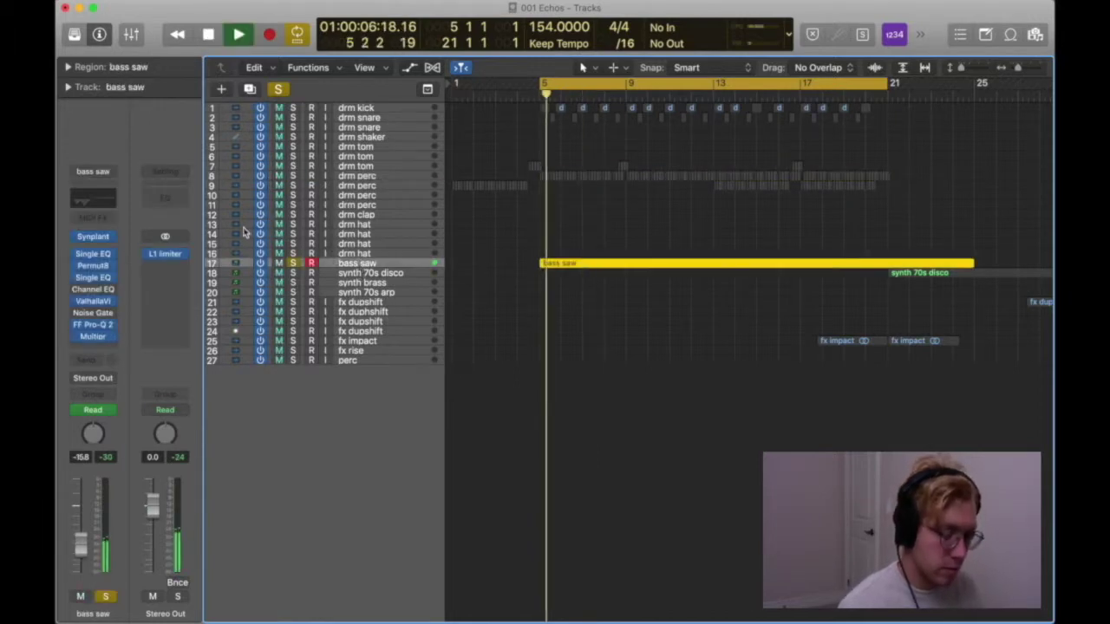
left_click(97, 242)
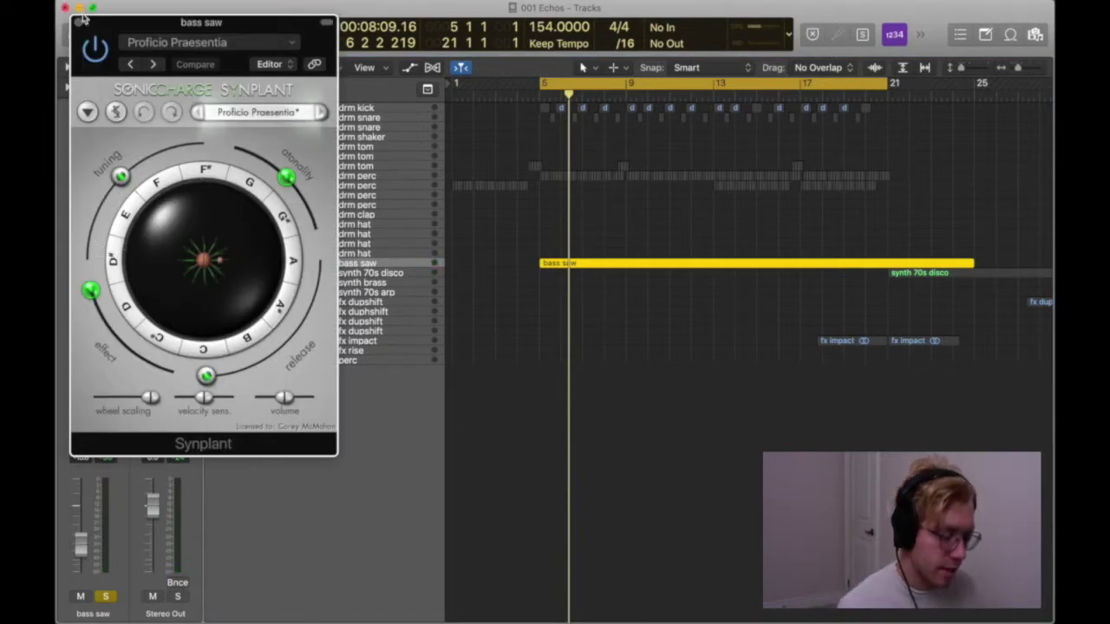
left_click(77, 24)
Step: Examine the Permut8 and the Single Band EQs before and after it on the bass saw track
left_click(98, 255)
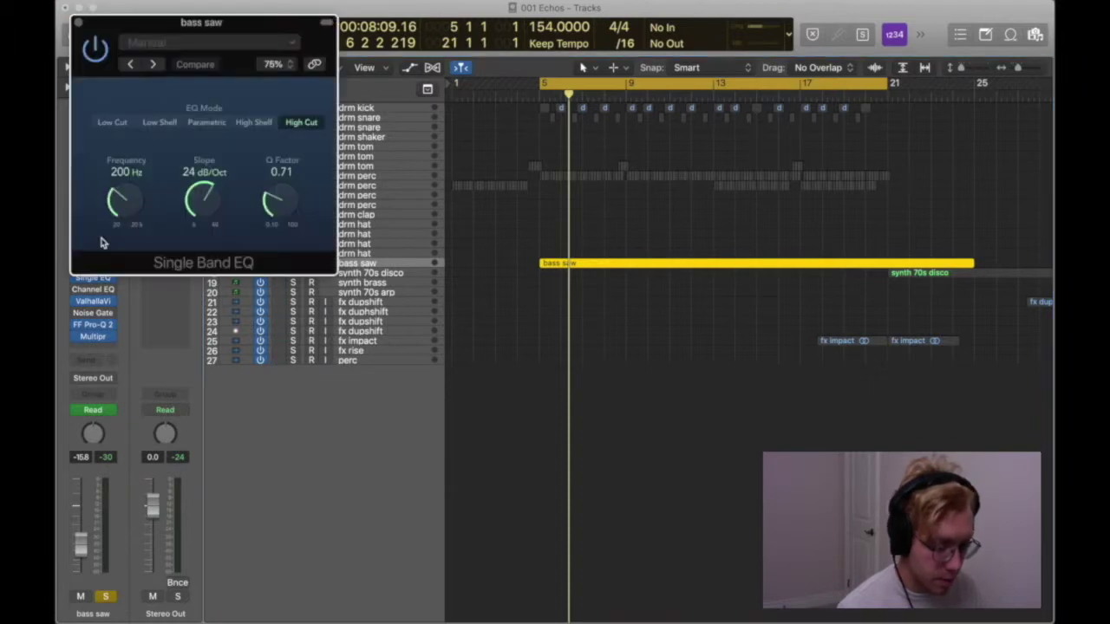
left_click(77, 25)
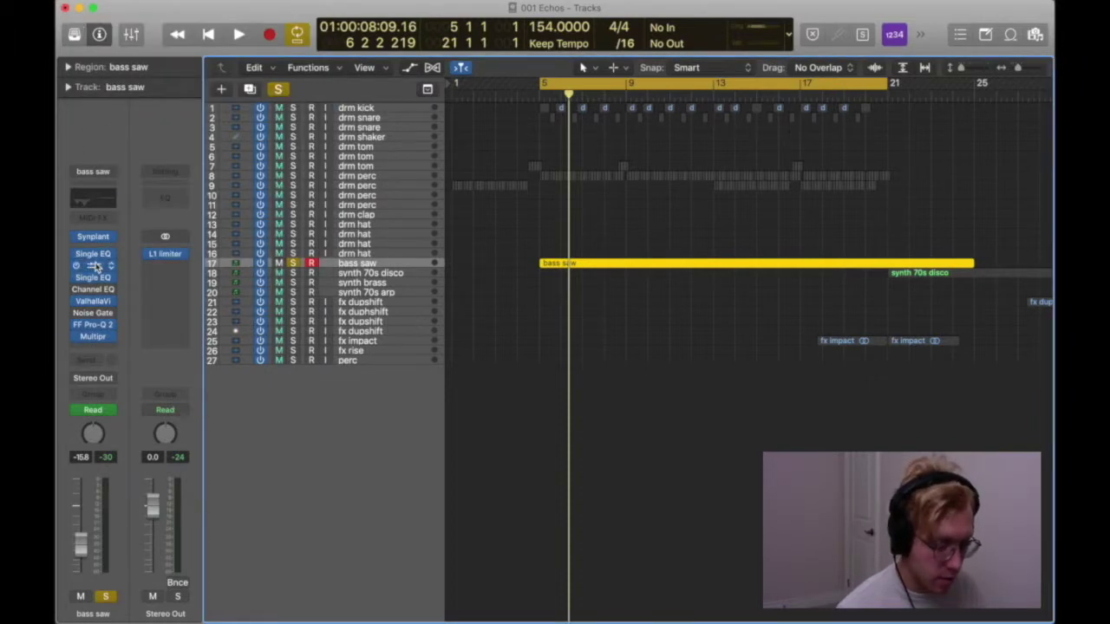
left_click(97, 266)
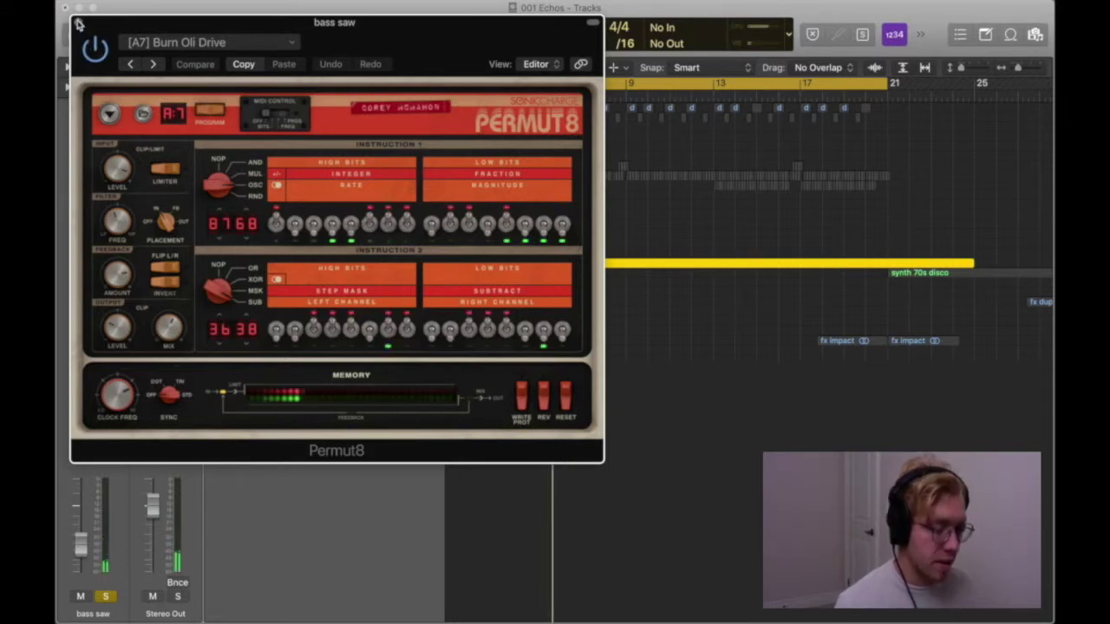
key("super+w")
left_click(91, 277)
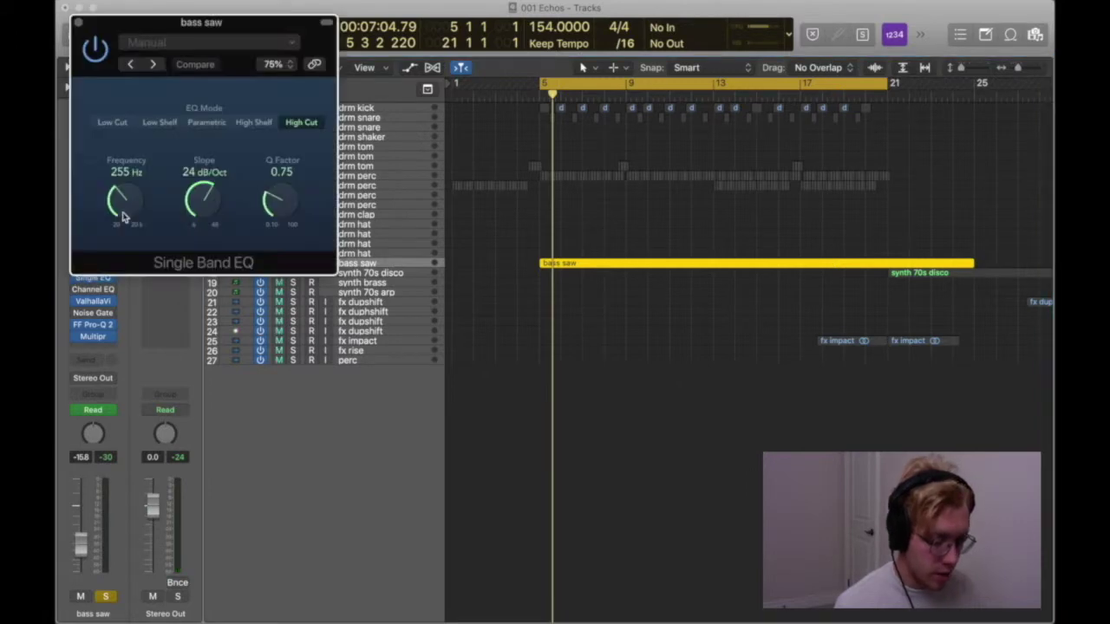
left_click(78, 24)
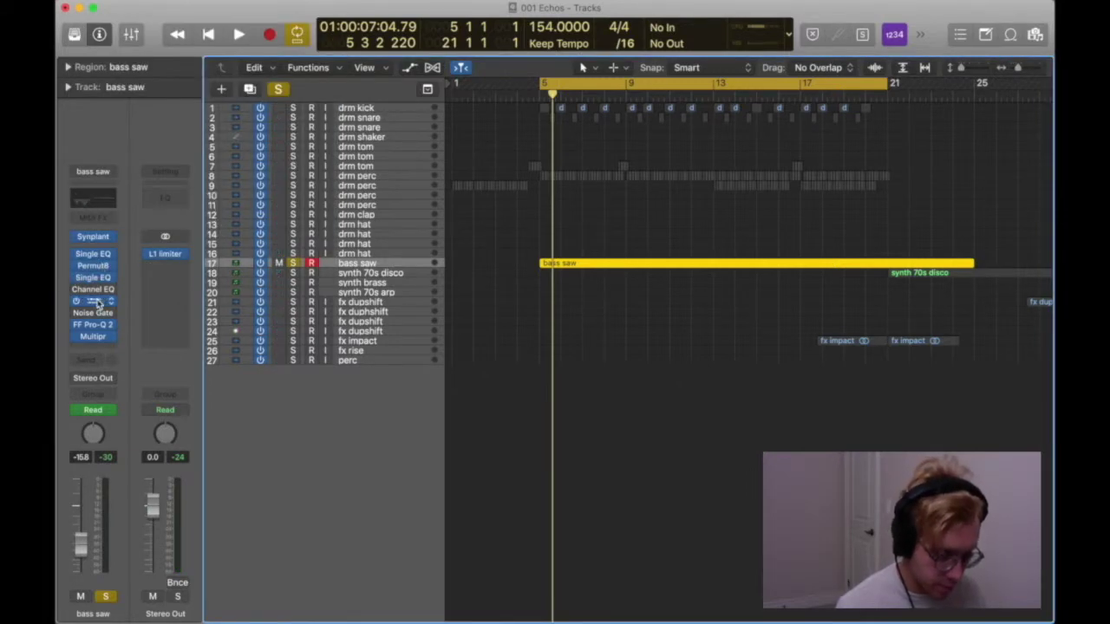
Step: Check the ValhallaVintageVerb settings on the bass saw track and bypass the plug-in
left_click(93, 300)
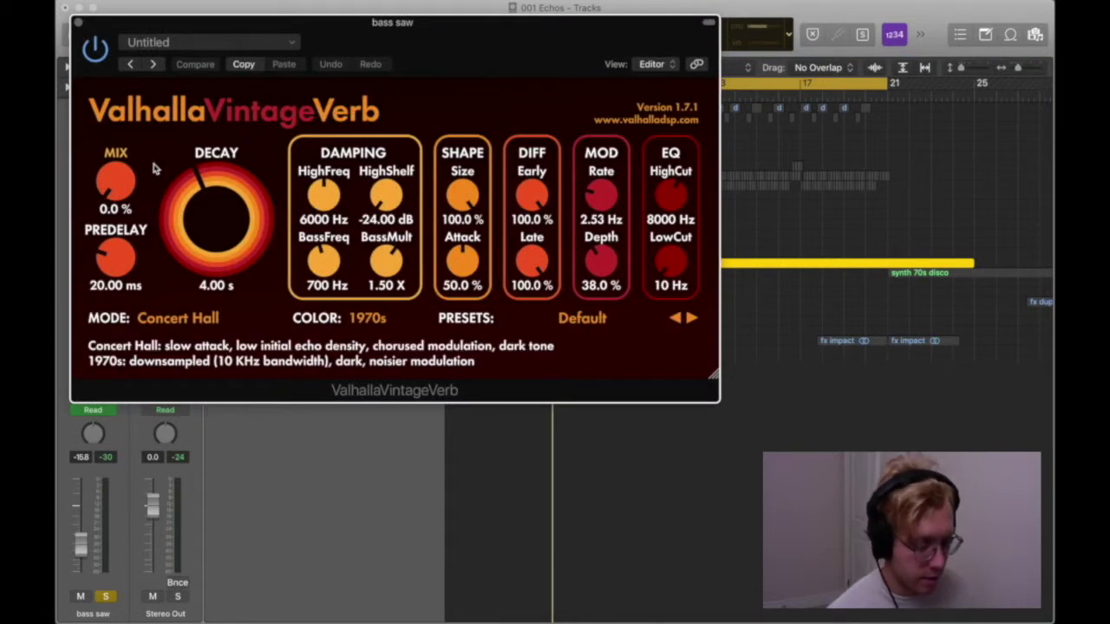
left_click(78, 24)
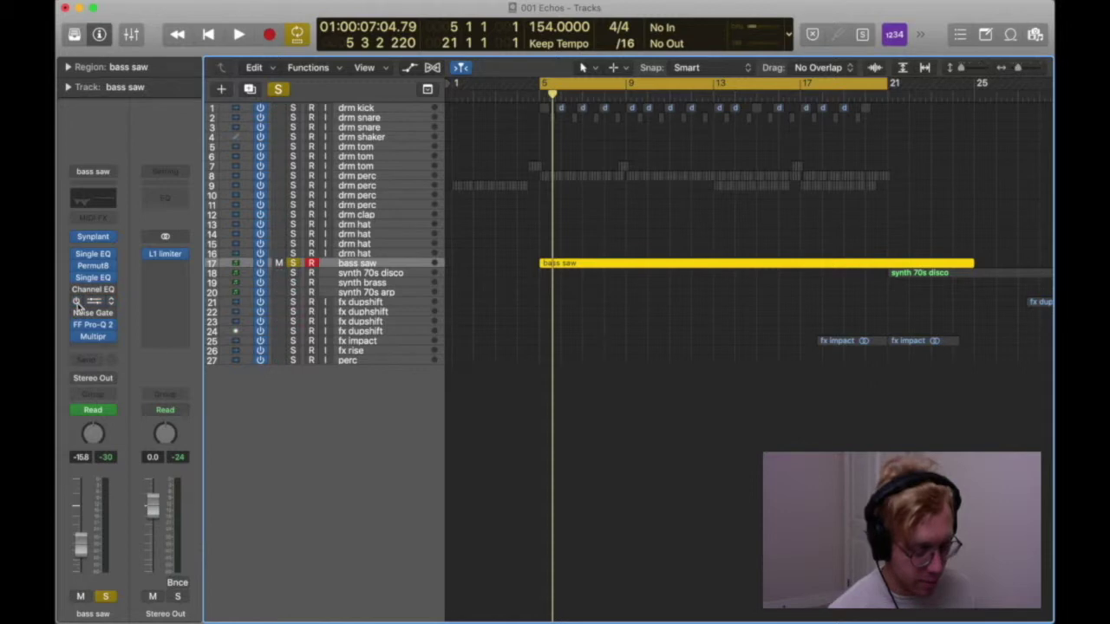
Step: Examine the FF Pro-Q 2 curve and the Multipressor bands on the bass saw track
left_click(91, 329)
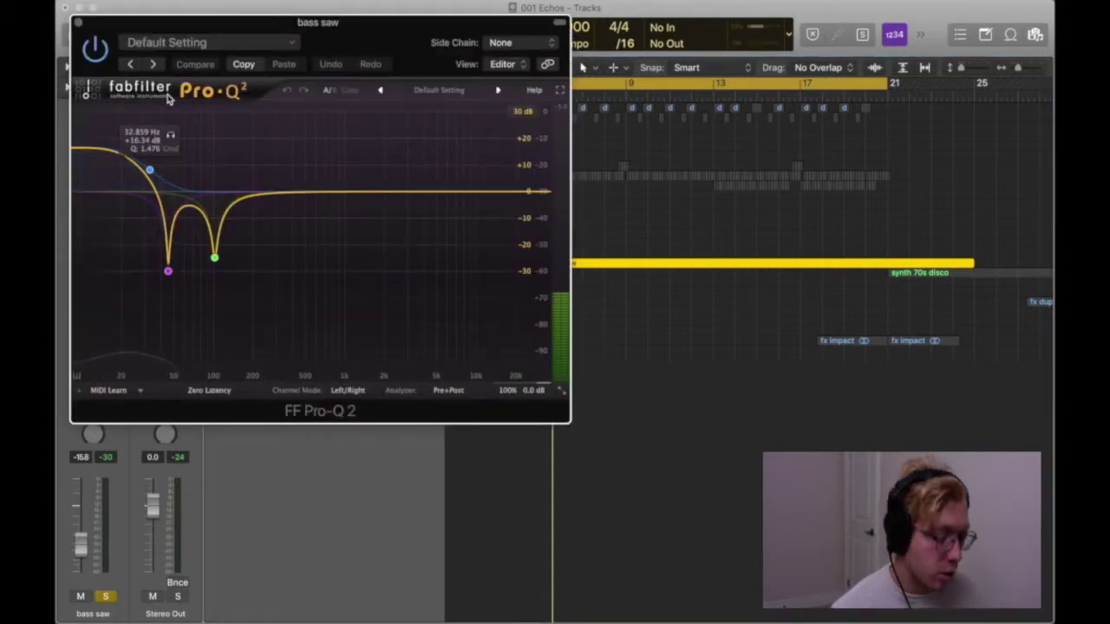
left_click(78, 24)
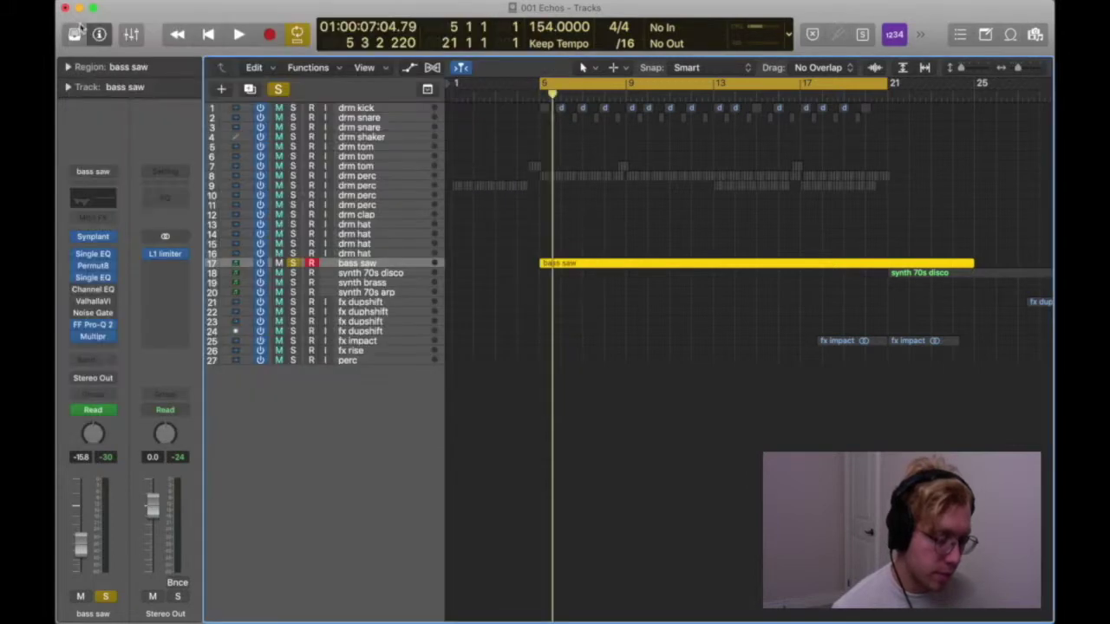
left_click(93, 337)
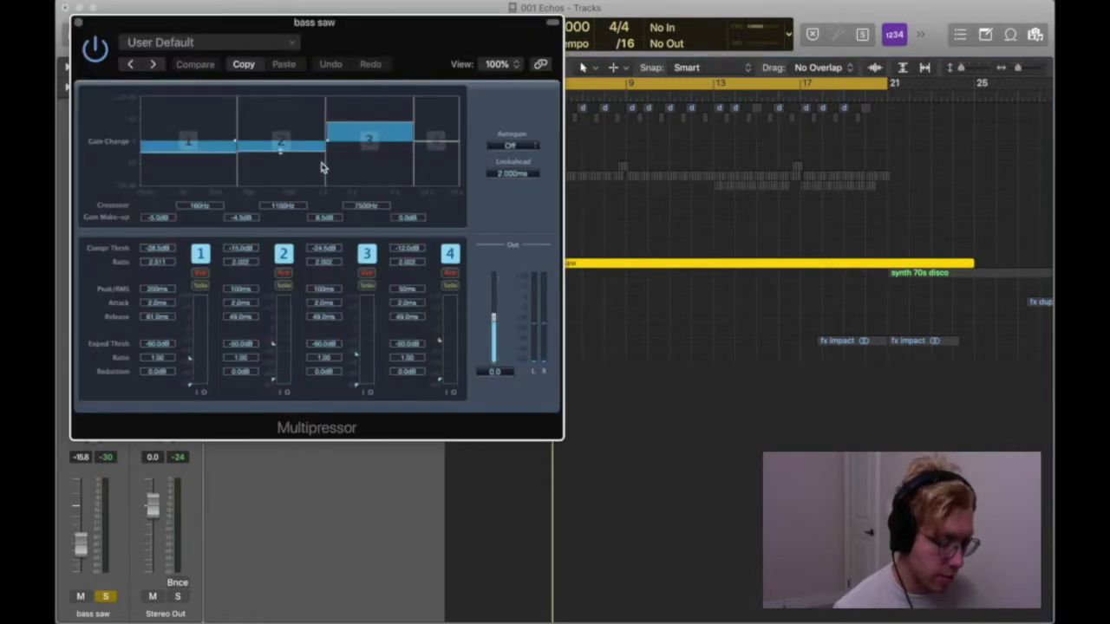
Step: Close the Multipressor window and take the bass saw track out of solo
left_click(77, 22)
key("z")
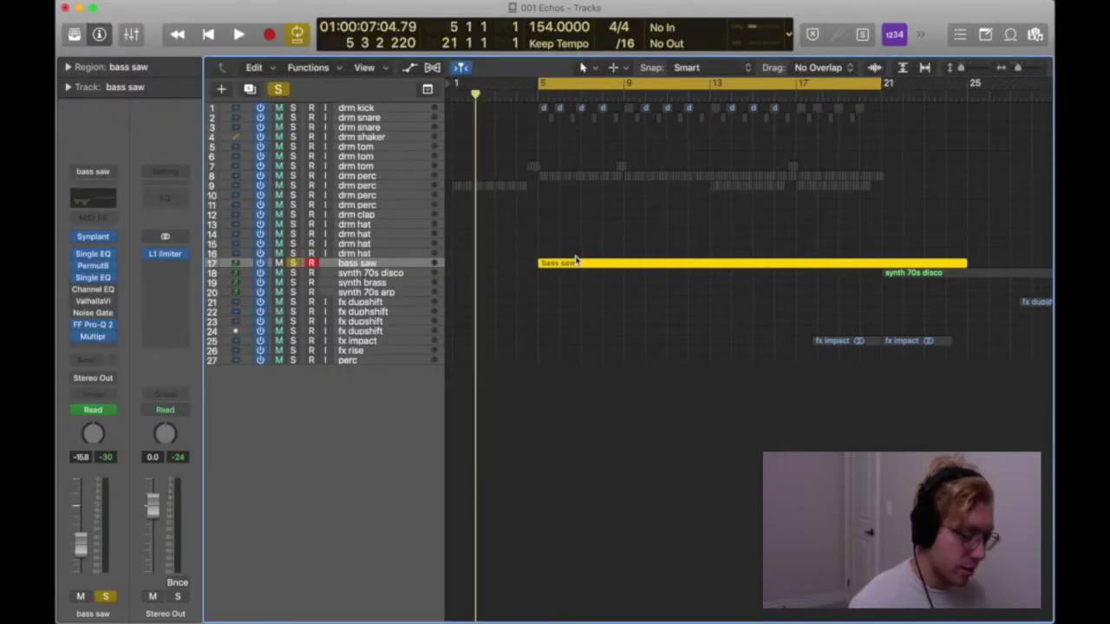
key("s")
key("z")
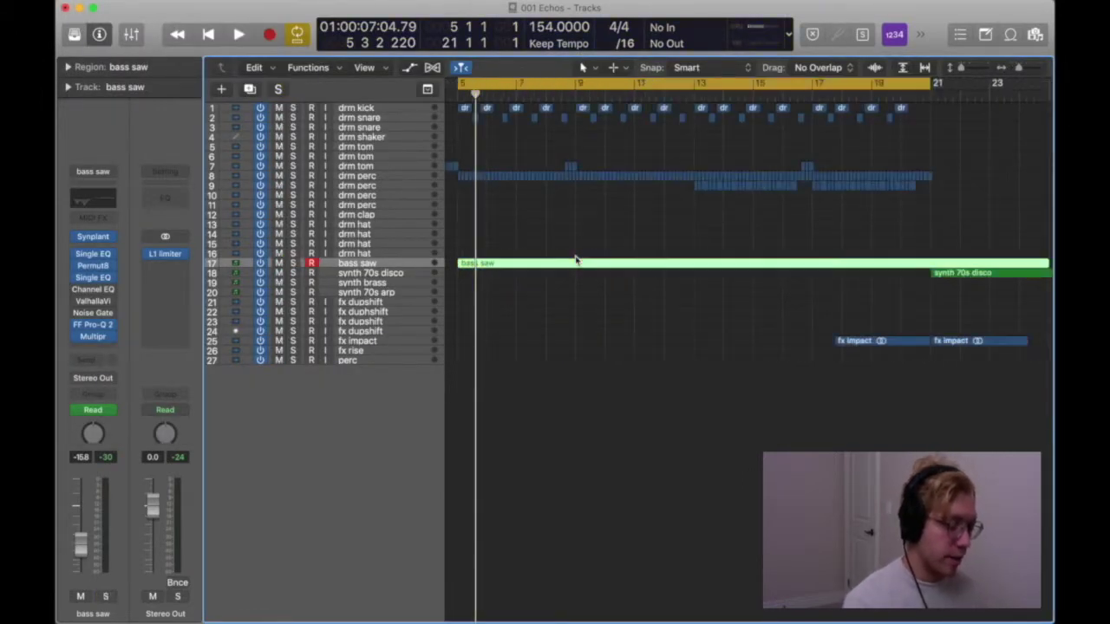
Step: Turn off cycle mode and play a short passage of the full arrangement from bar 13
mouse_move(77, 339)
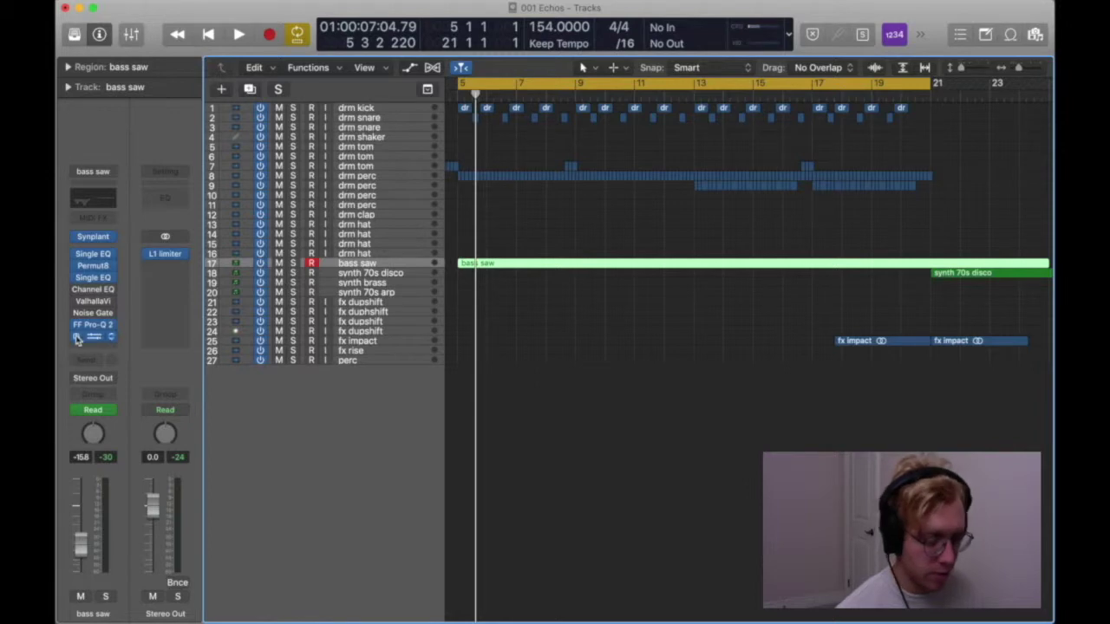
scroll(560, 179, "right", 5)
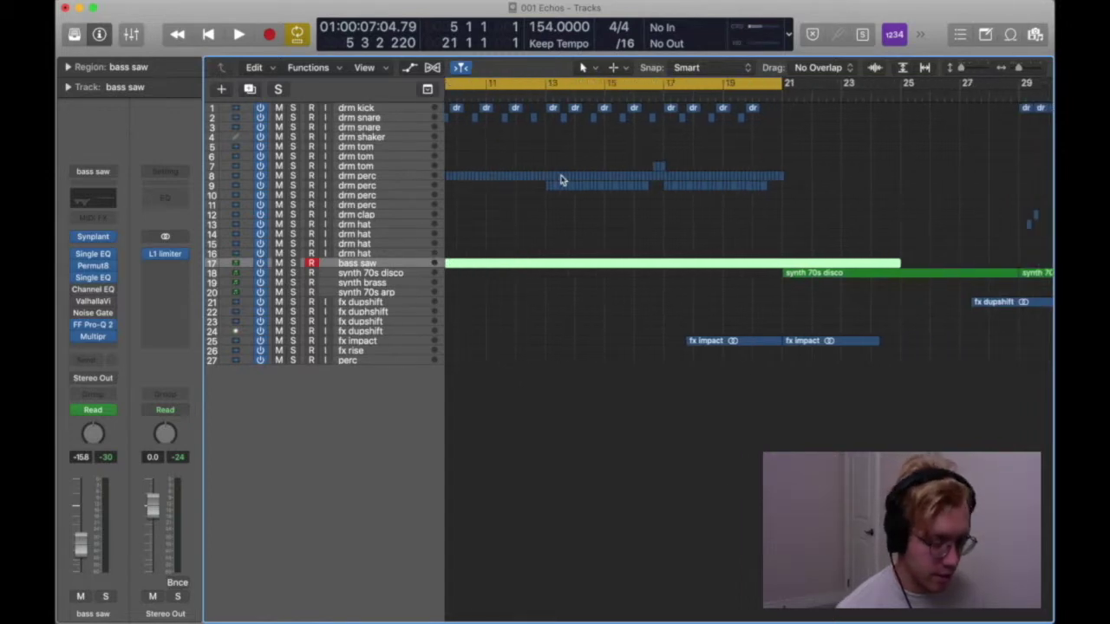
mouse_move(92, 277)
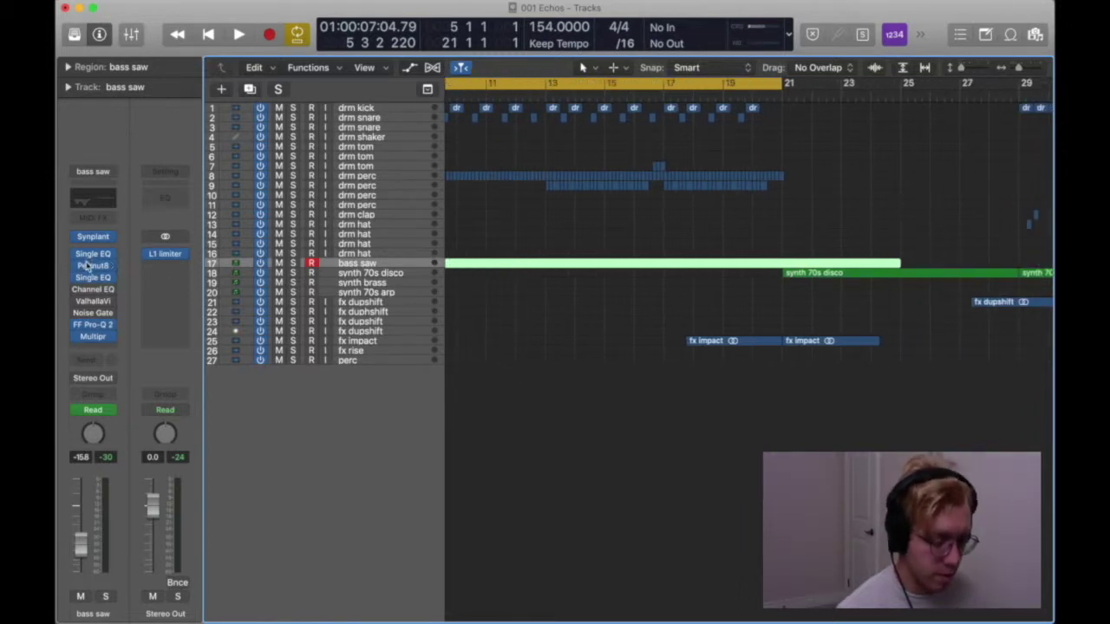
scroll(594, 114, "right", 2)
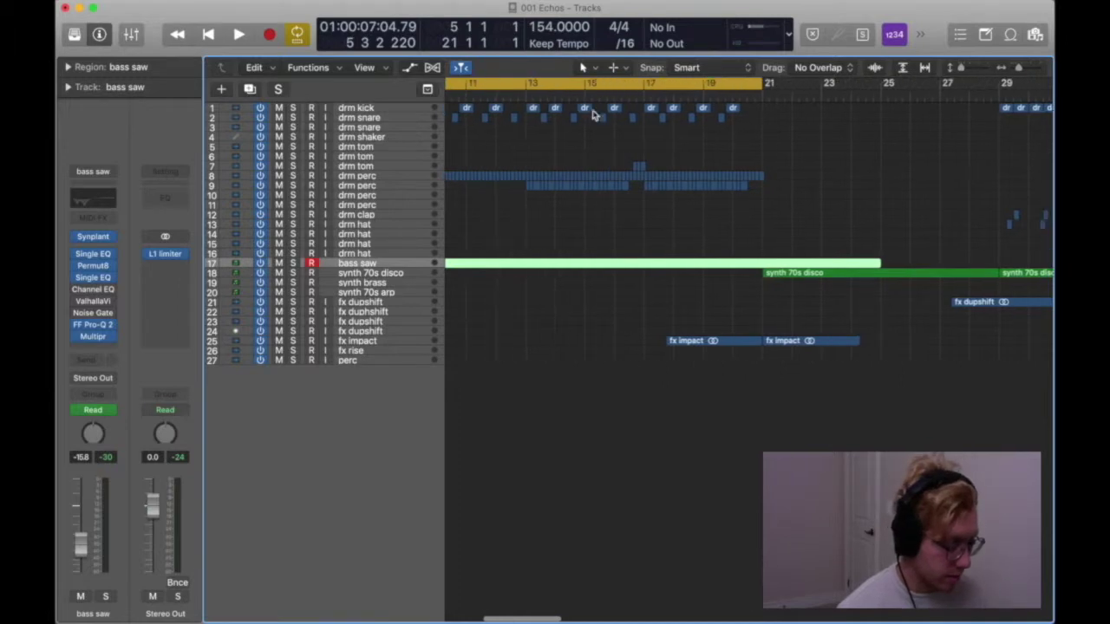
left_click(538, 82)
left_click(530, 94)
key("space")
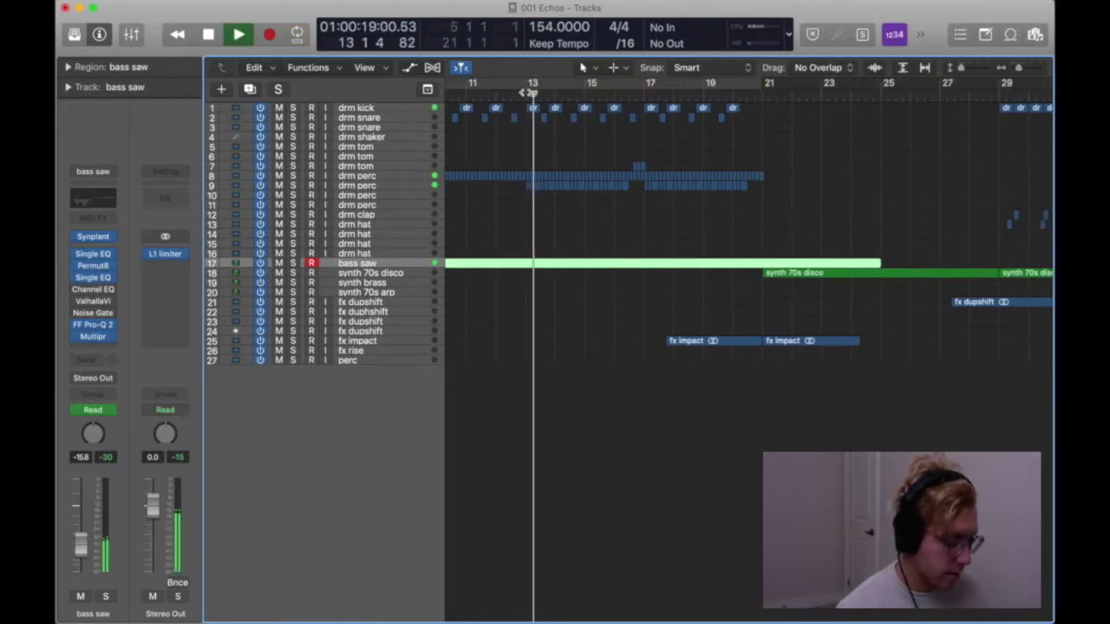
key("space")
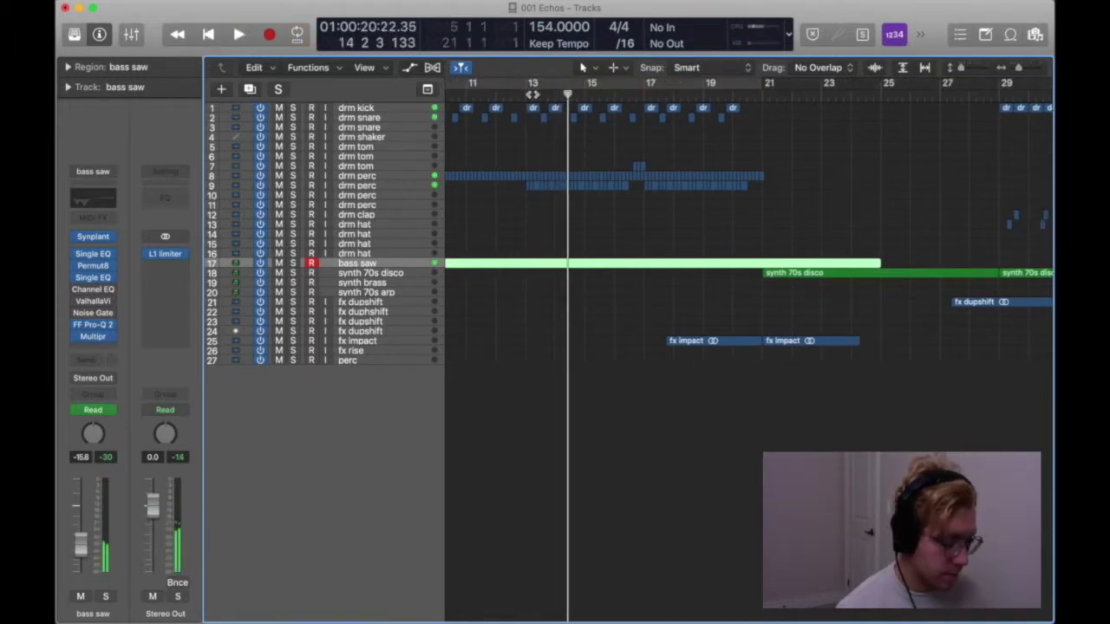
Step: Play the drm perc tracks 8 and 9 in solo around bar 13 and clear their solos
left_click(293, 185)
left_click(525, 93)
key("space")
key("space")
left_click(294, 177, "alt")
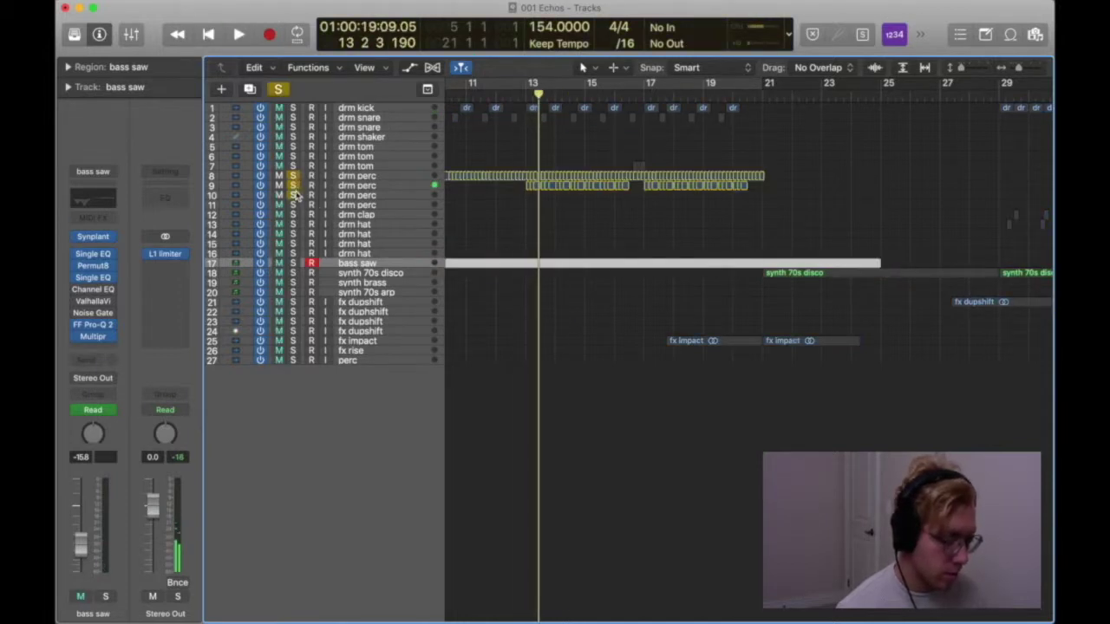
key("space")
left_click(293, 177)
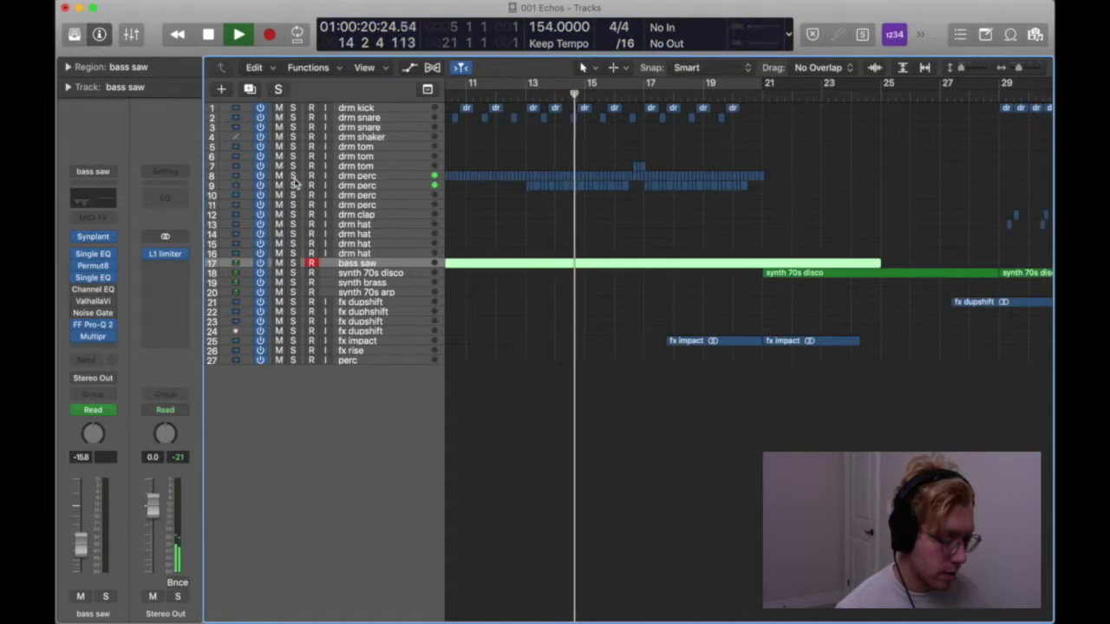
key("space")
Step: Play the full arrangement from bar 17
key("super+Left")
key("super+Left")
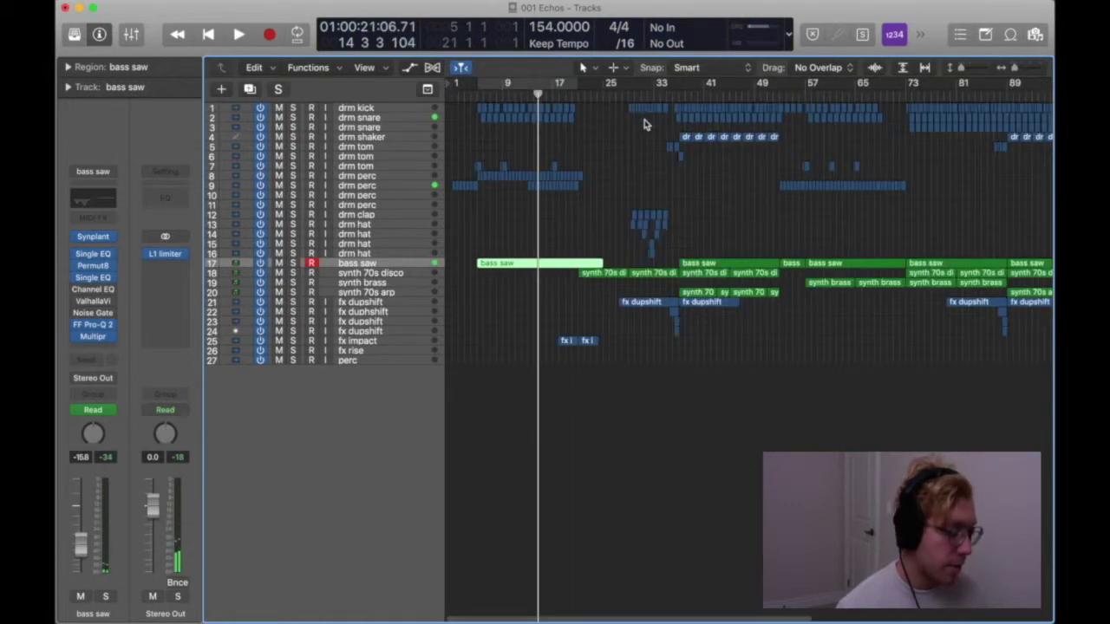
key("z")
left_click(677, 97)
key("space")
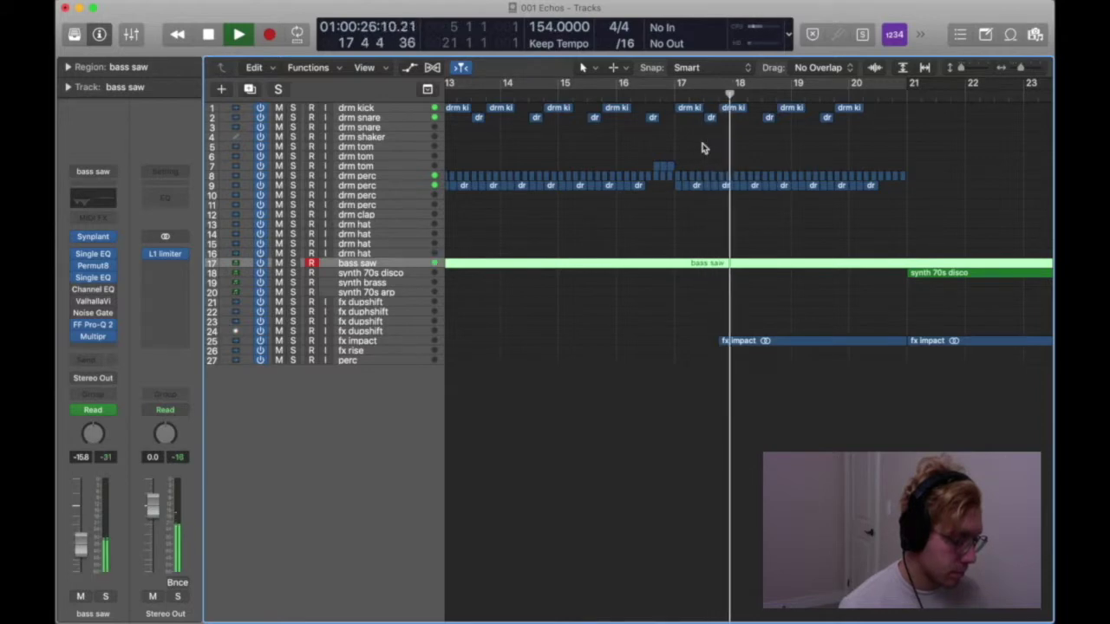
Step: Show the automation lanes and examine the ValhallaVintageVerb automation on the drm kick track
left_click(386, 108)
key("a")
key("super+Down")
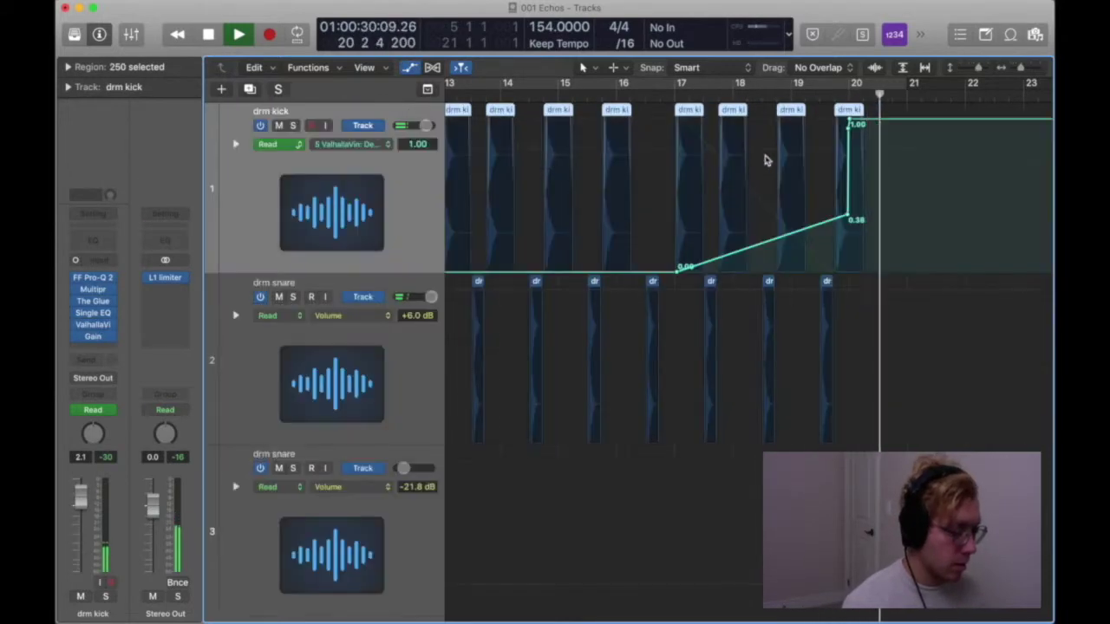
key("space")
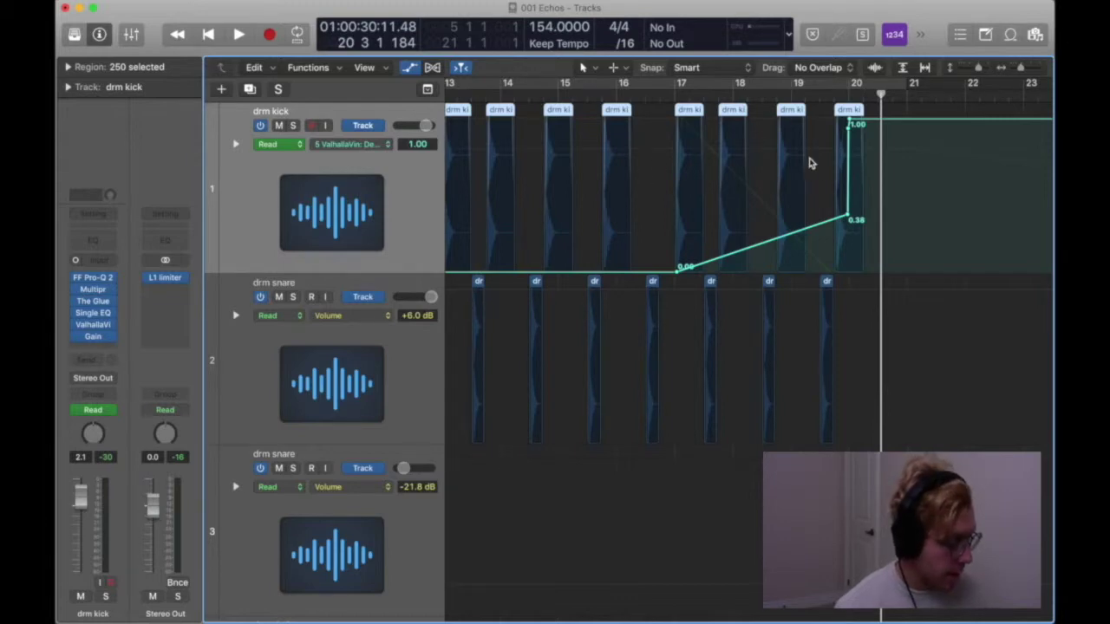
scroll(811, 163, "right", 3)
key("z")
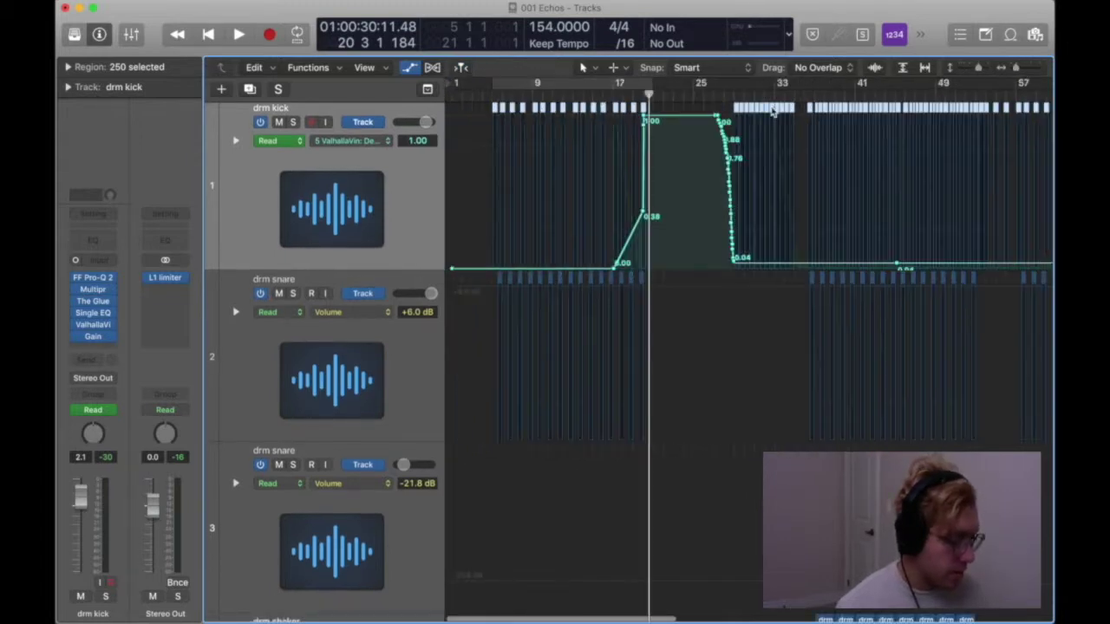
Step: Play from bar 19 with the drm kick track briefly soloed to hear its reverb automation, and hide the automation lanes
left_click(636, 93)
key("space")
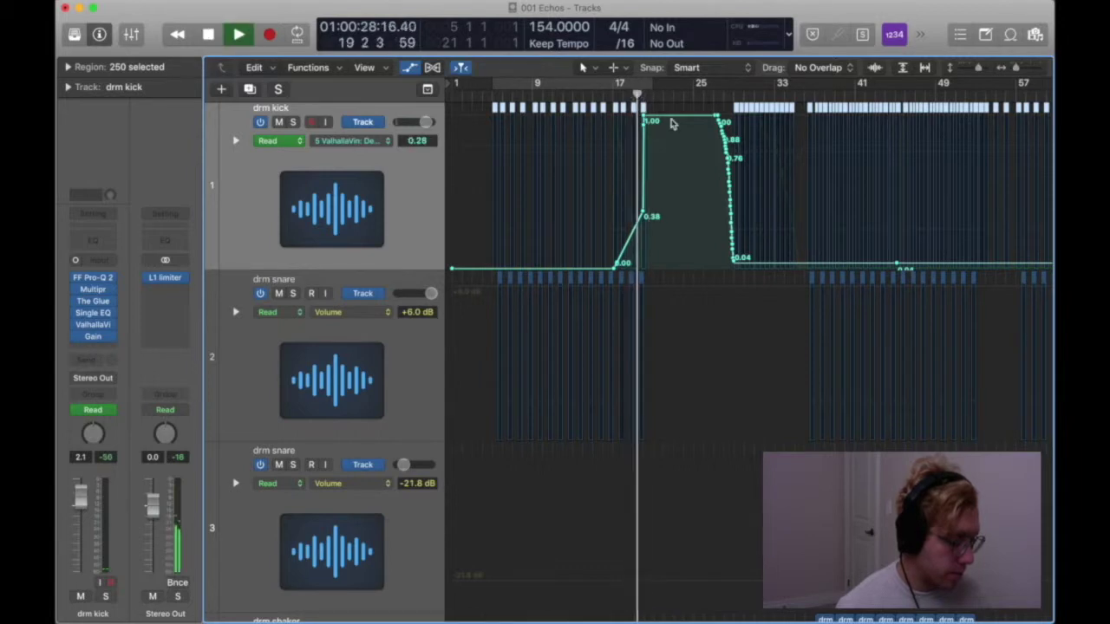
key("z")
left_click(293, 122)
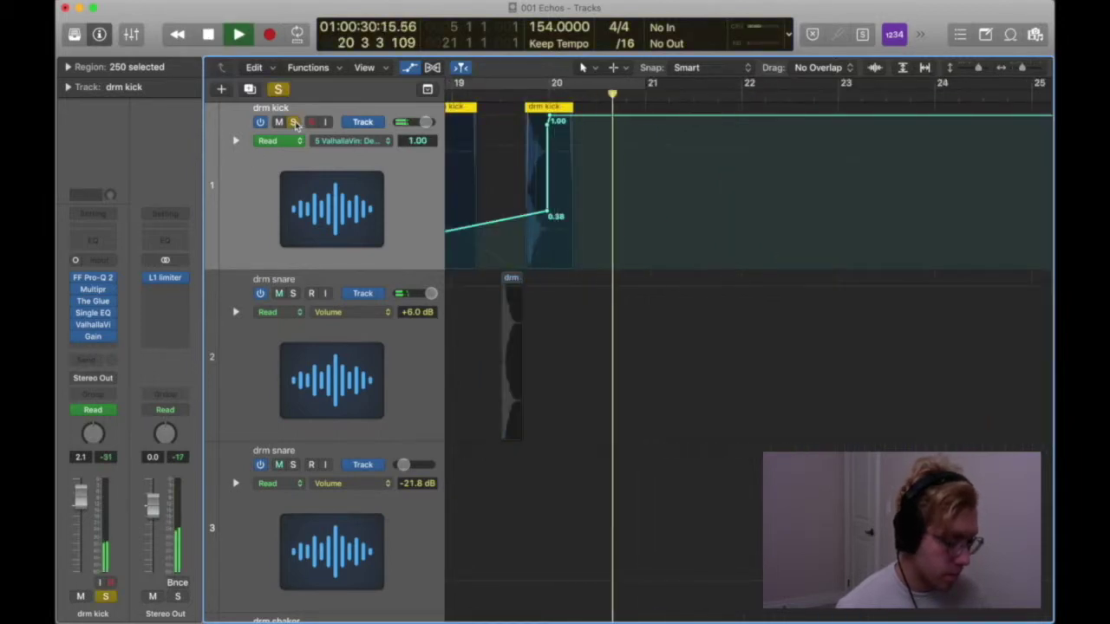
left_click(293, 122)
key("space")
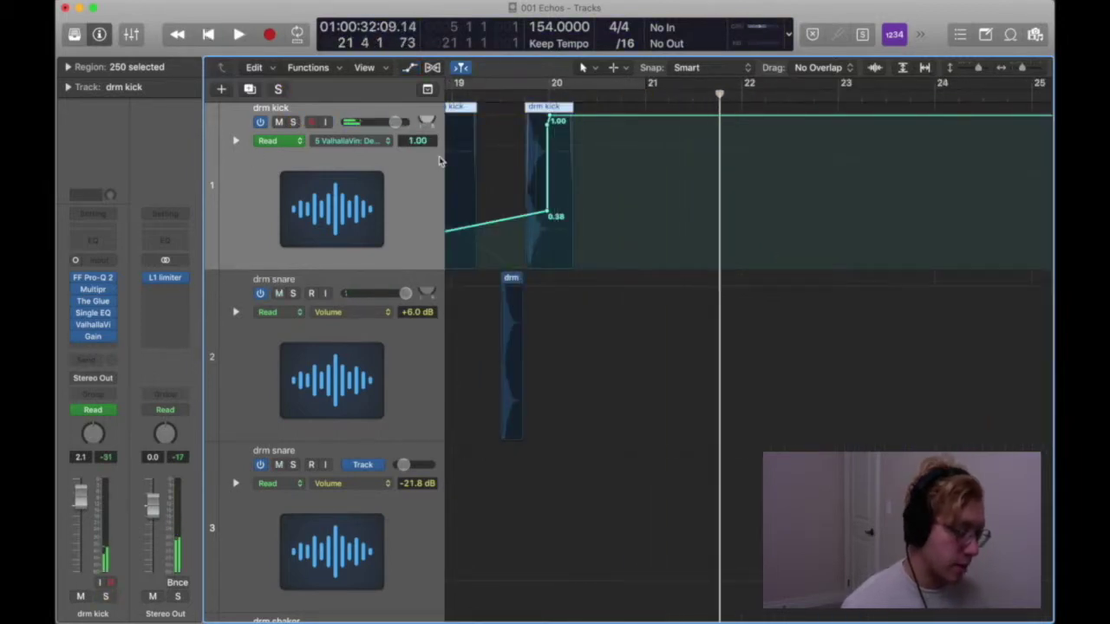
key("z")
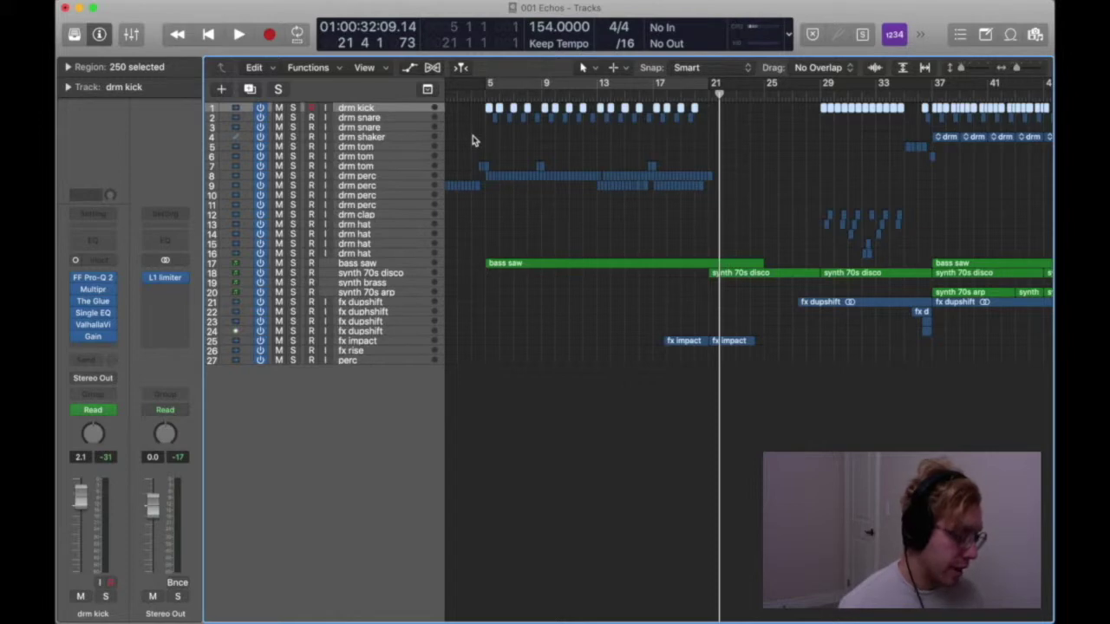
Step: Play the fx impact track in solo leading into bar 21
left_click(693, 102)
left_click(293, 341)
key("space")
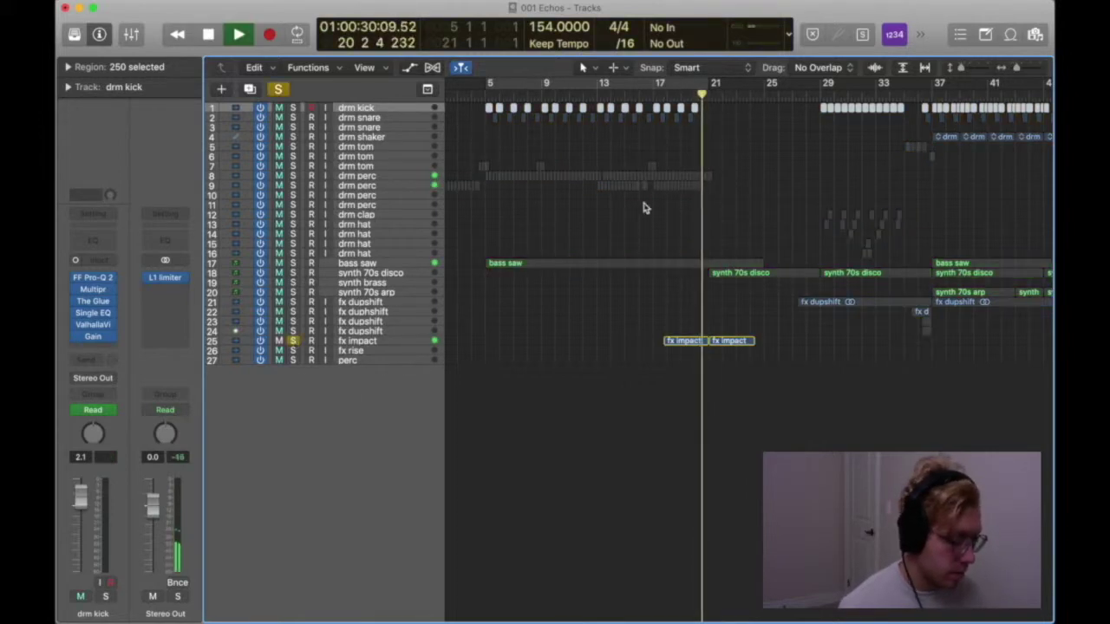
key("space")
left_click(682, 93)
key("space")
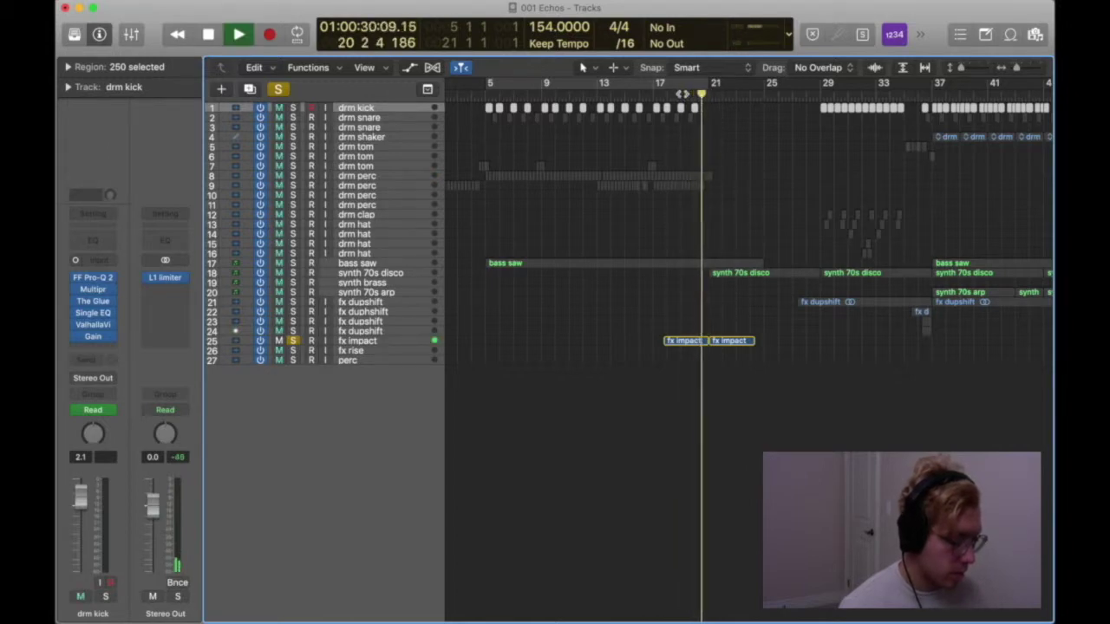
key("space")
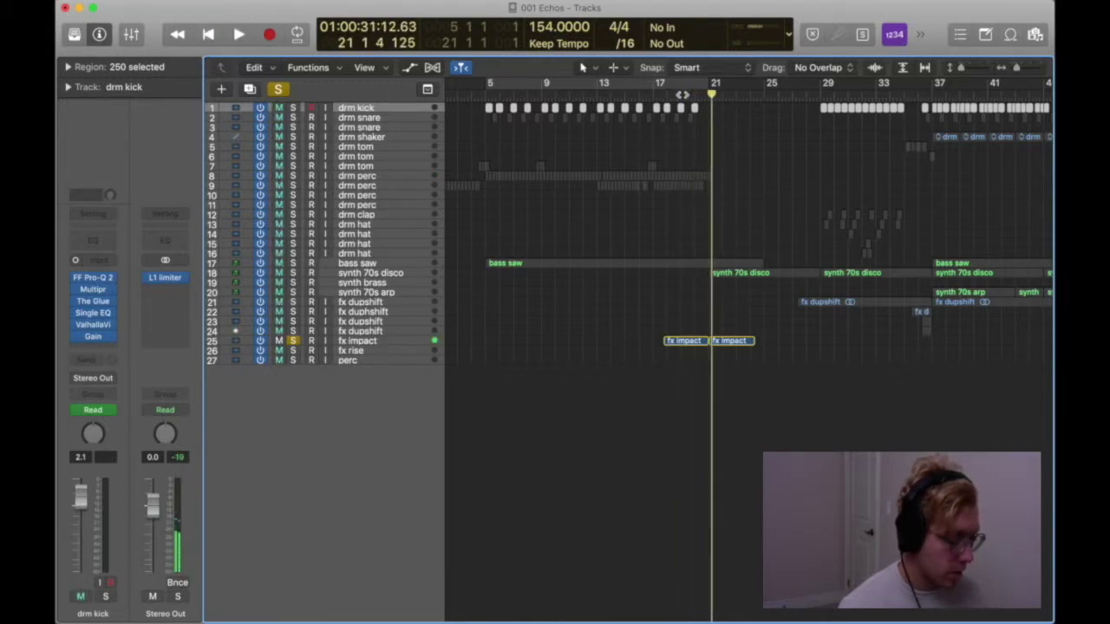
Step: Examine the EchoBoy settings on the fx impact track and clear the track's solo
left_click(694, 342)
left_click(744, 349)
left_click(722, 343)
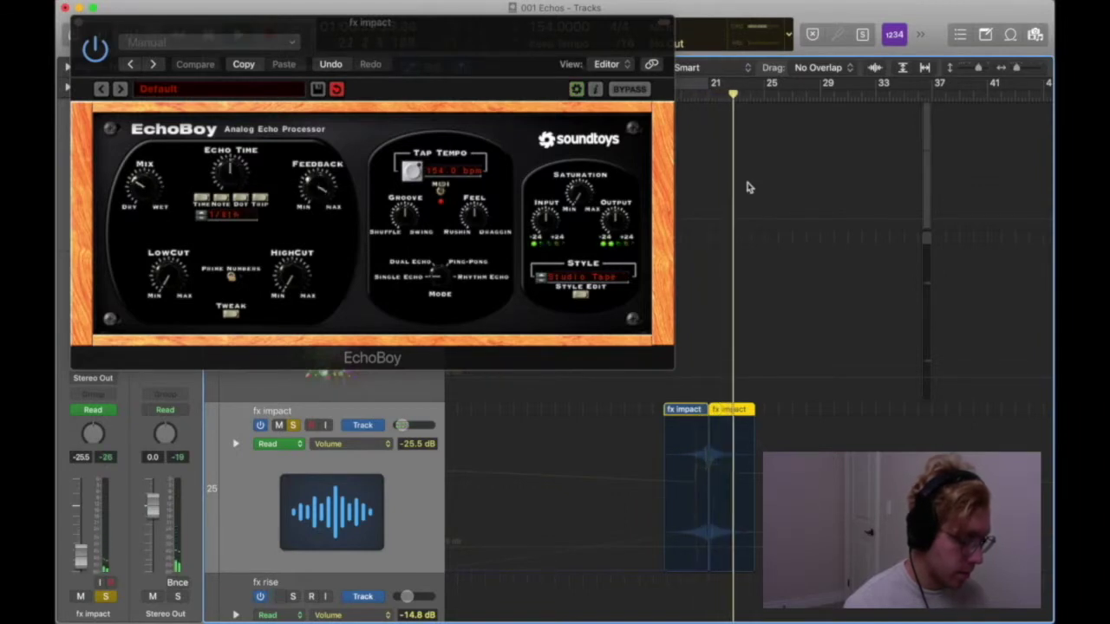
key("space")
key("z")
key("v")
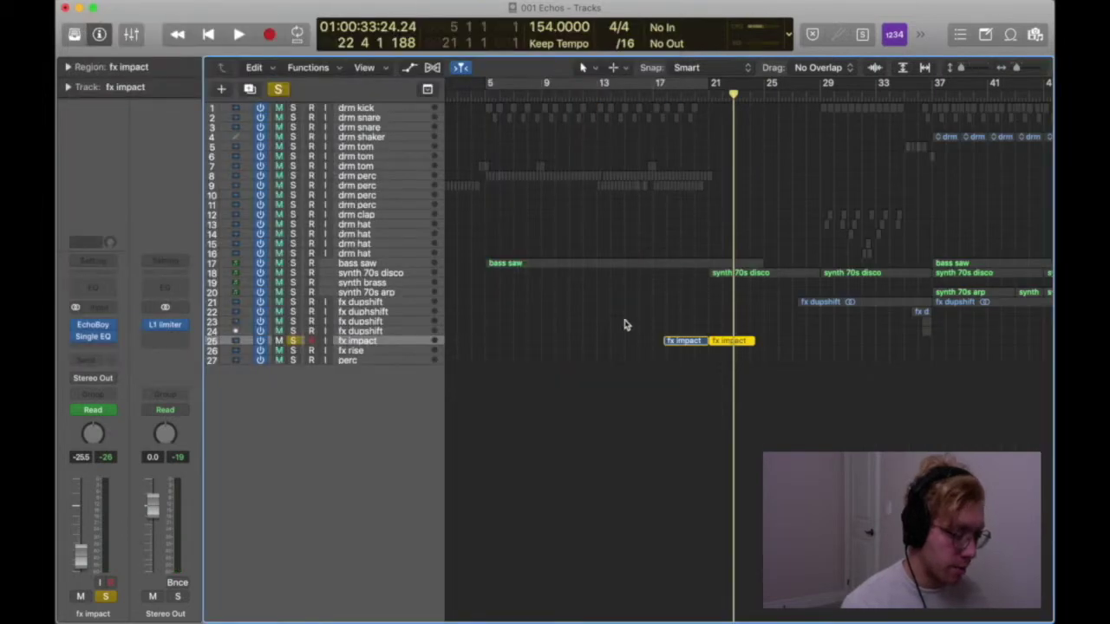
key("ctrl+s")
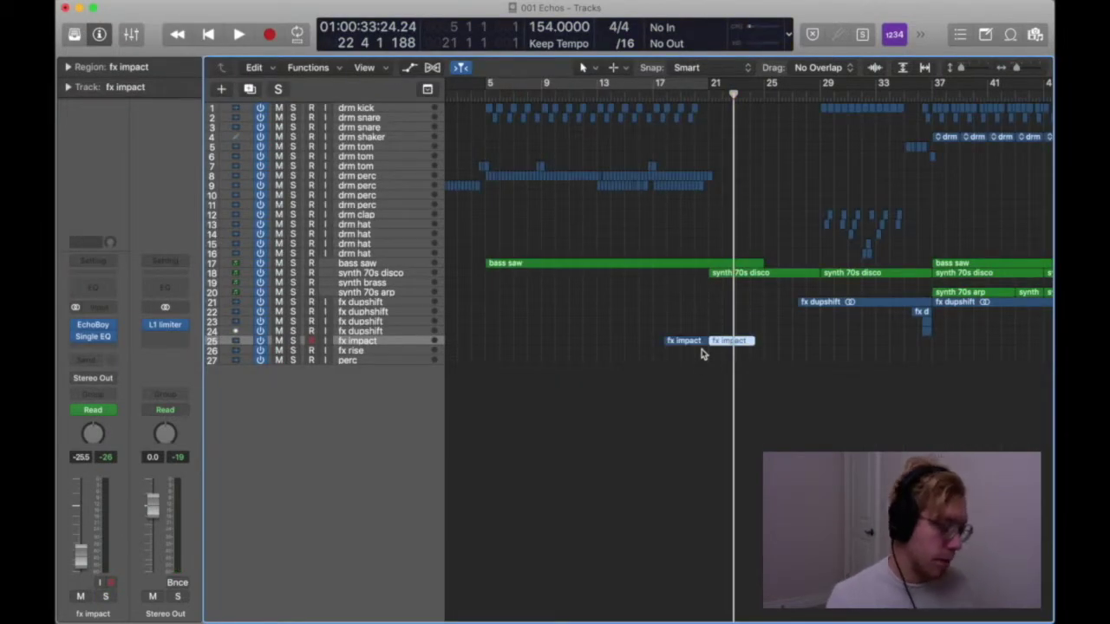
Step: Play the synth 70s disco track in solo and examine its Frequency automation
scroll(699, 324, "right", 5)
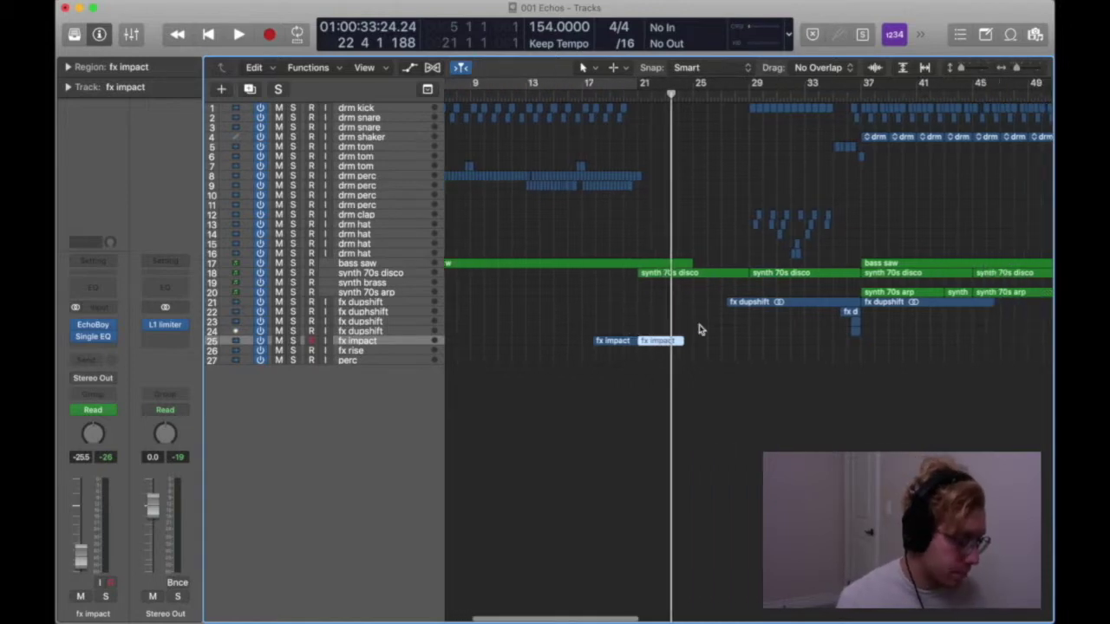
left_click(394, 276)
key("space")
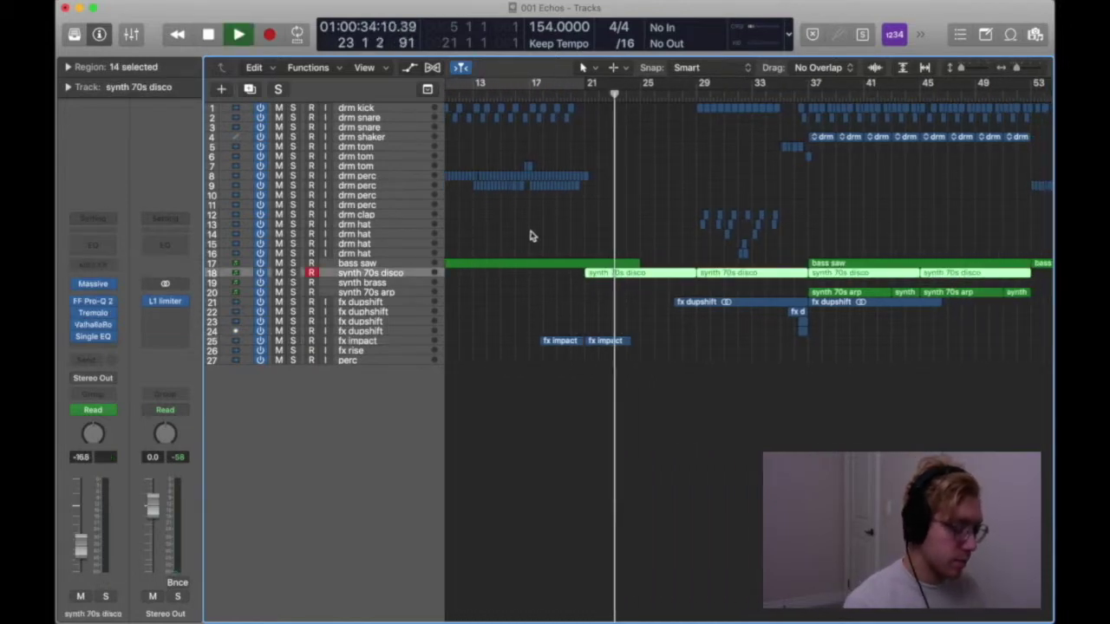
key("s")
key("super+Down")
key("super+Down")
key("super+Down")
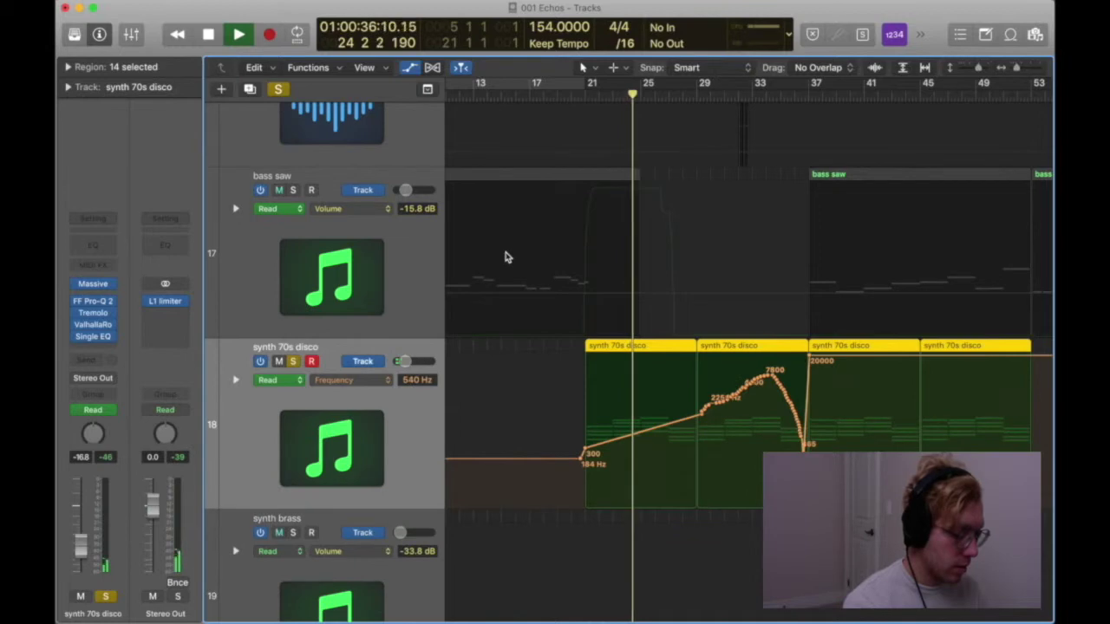
Step: Return the tracks to their compact height, stop playback and take the synth 70s disco track out of solo
key("super+Up")
key("super+Up")
key("super+Up")
key("space")
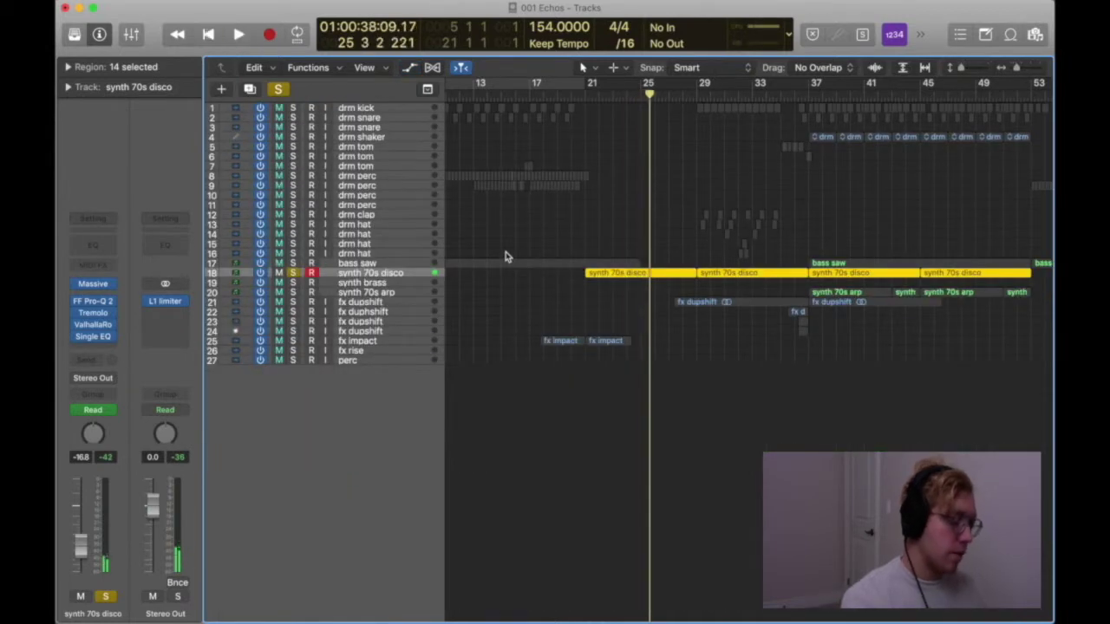
key("s")
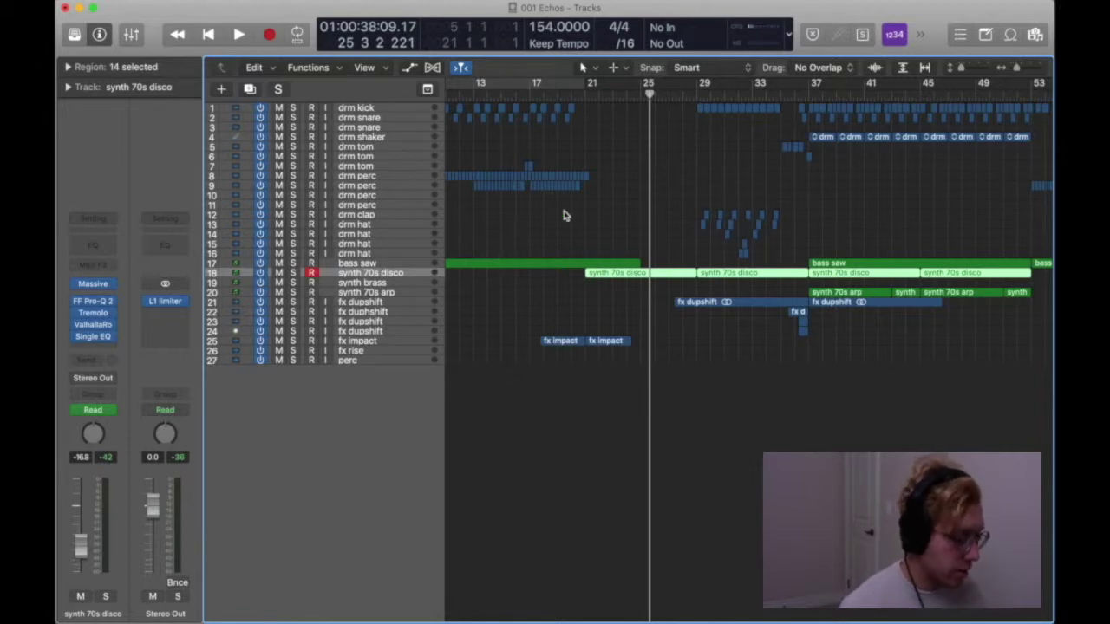
Step: Play a moment of the full arrangement from bar 29
scroll(562, 215, "right", 3)
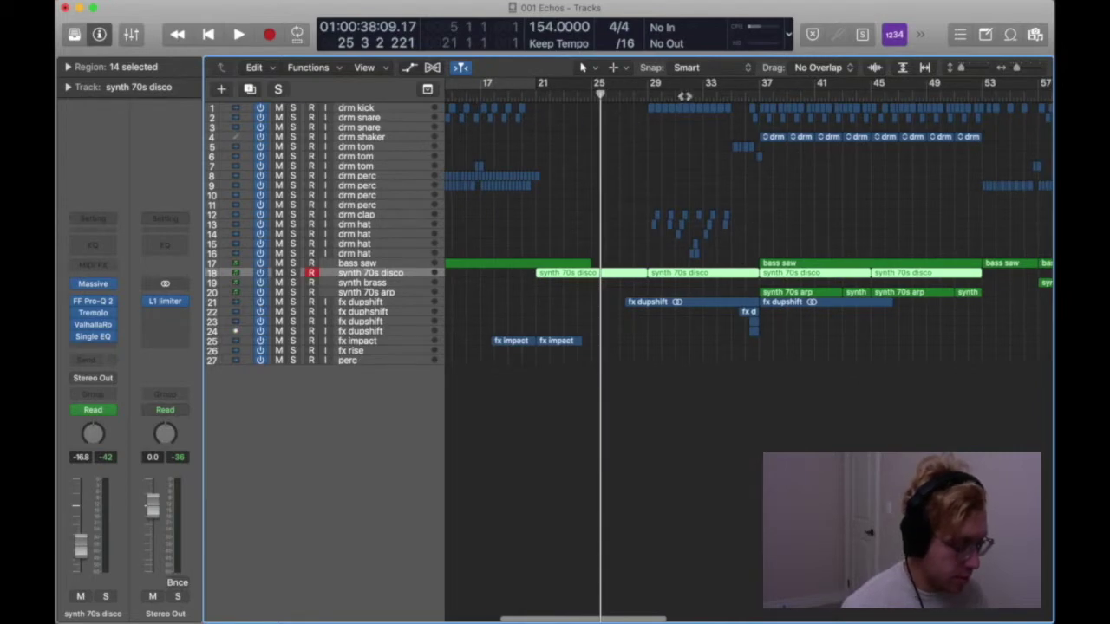
left_click(647, 92)
key("space")
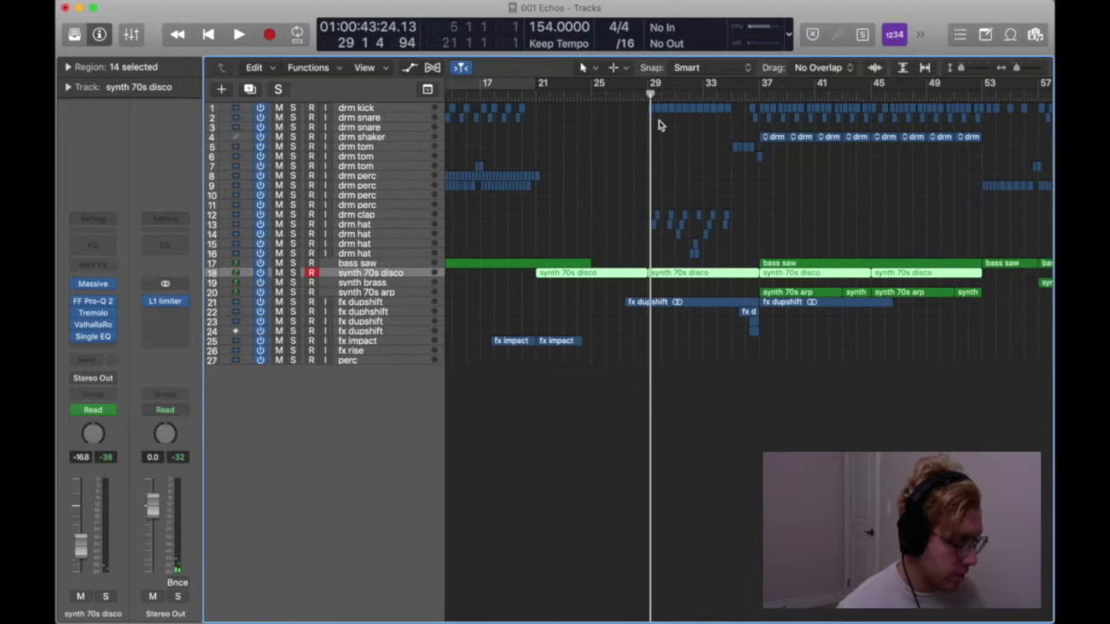
Step: Set the cycle range to bars 21 to 37, switch cycling off and replay the arrangement from bar 29
left_click_drag(540, 87, 767, 90)
left_click(706, 90)
left_click(647, 97)
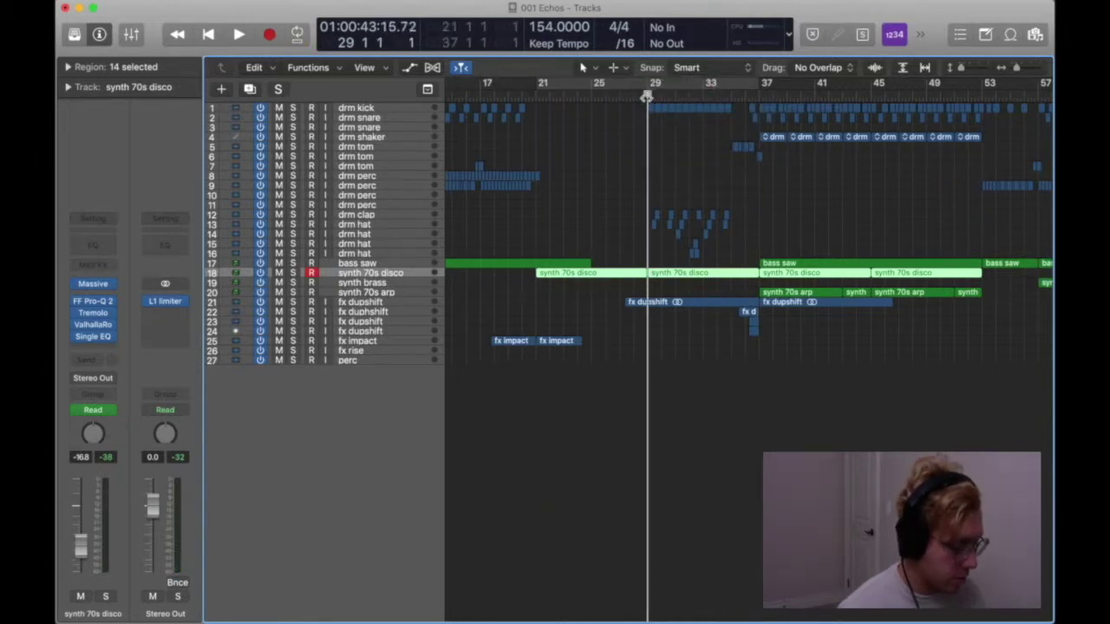
key("space")
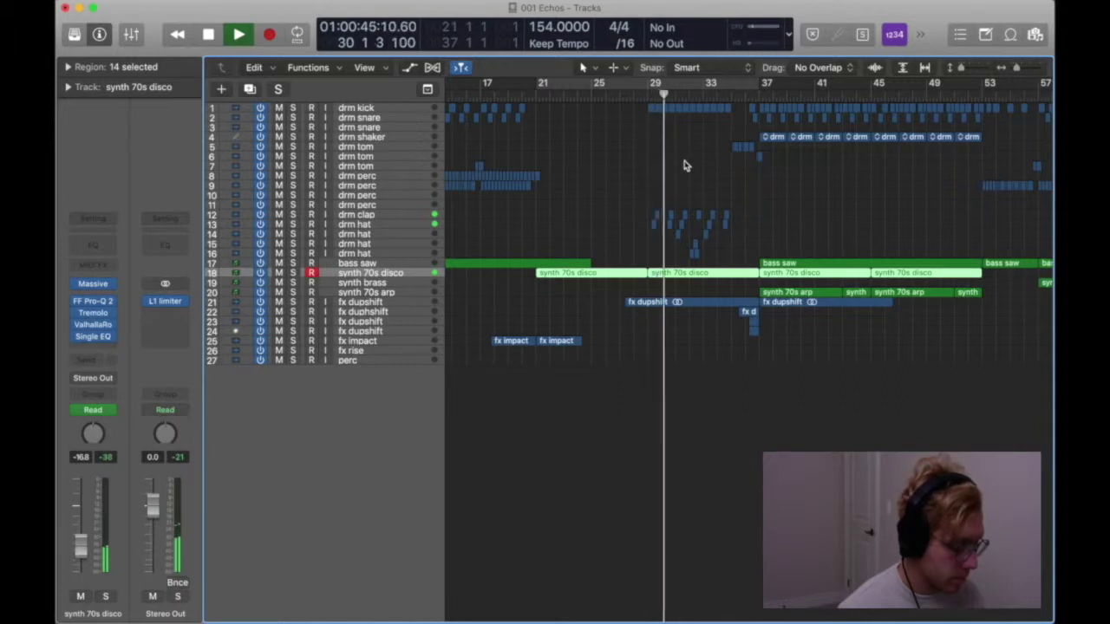
scroll(685, 165, "right", 3)
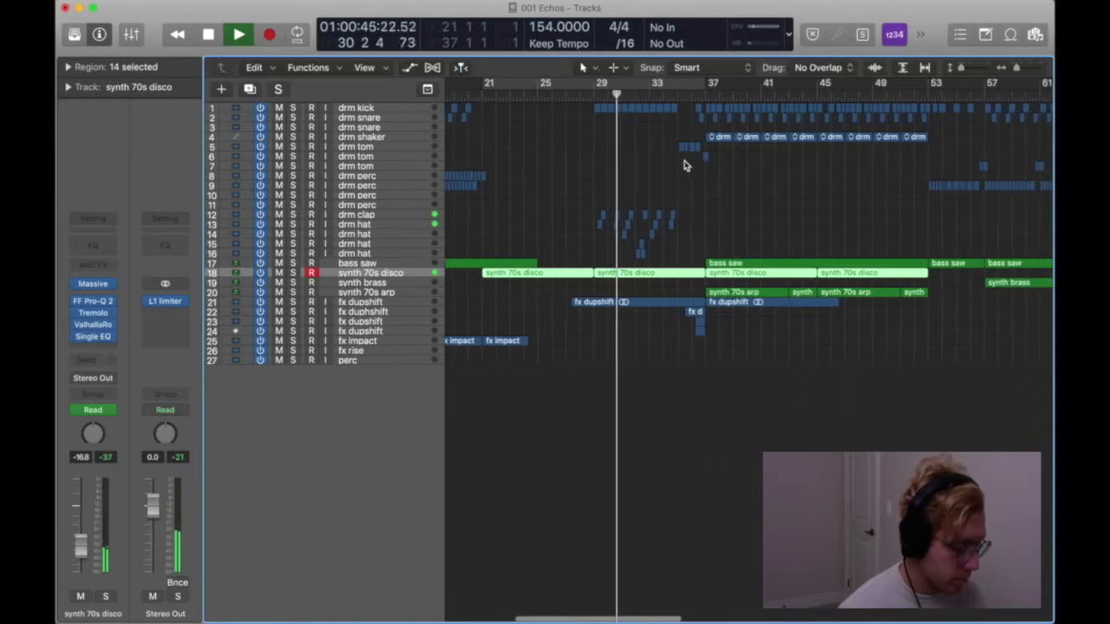
Step: Solo the drm clap track and the four drm hat tracks together and play them from bar 29
left_click(379, 215)
left_click(380, 254, "shift")
key("s")
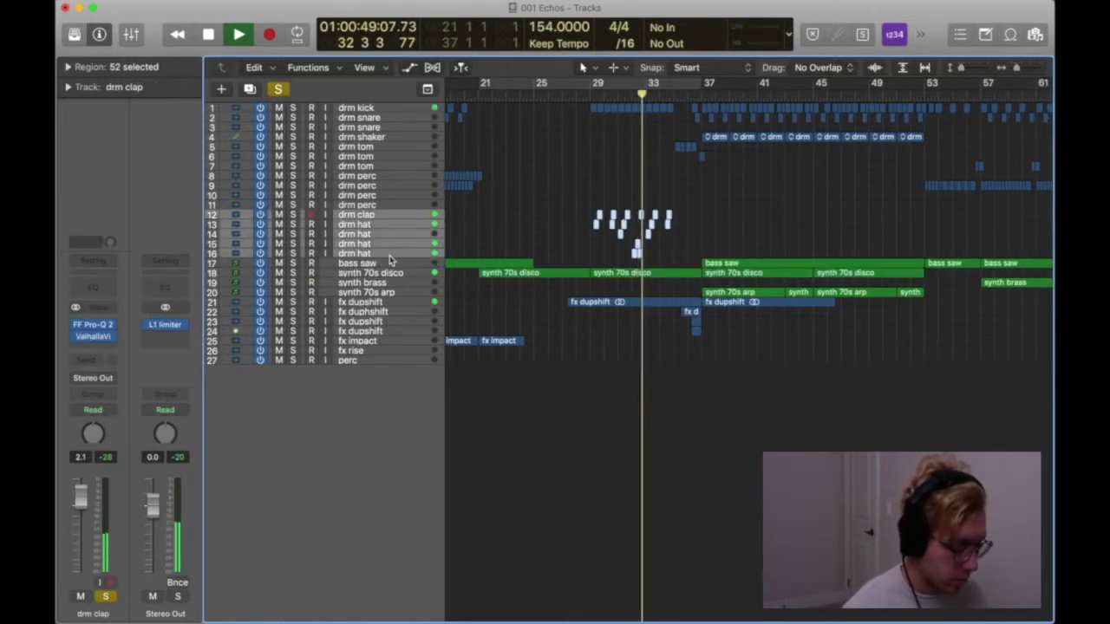
key("space")
key("space")
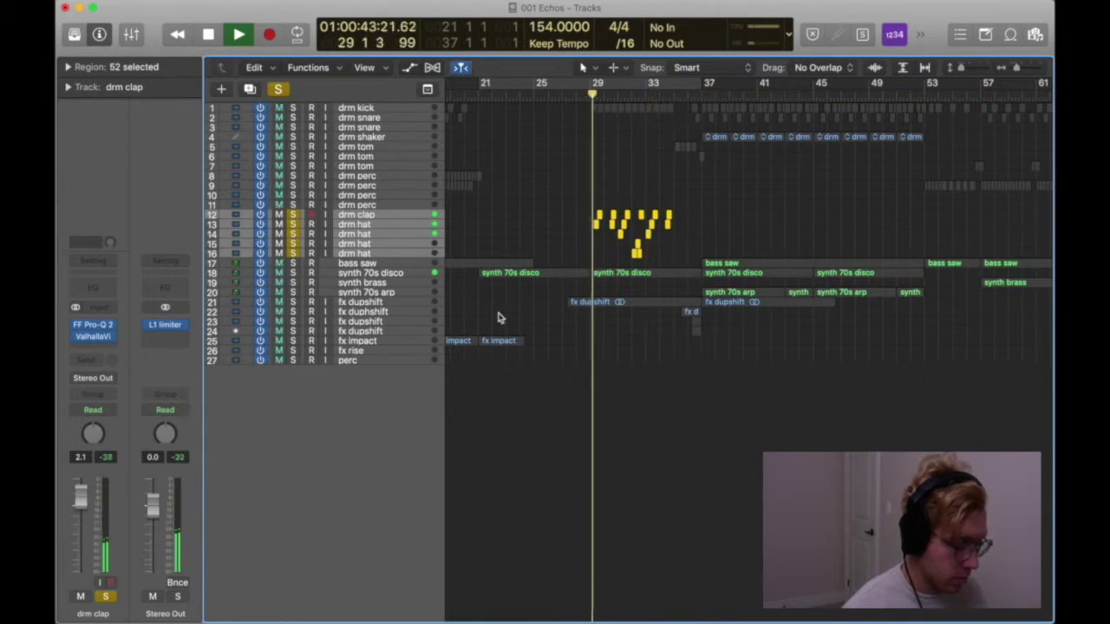
Step: Take the clap and hat group out of solo and listen to the drm clap track alone
key("s")
left_click(364, 215)
key("s")
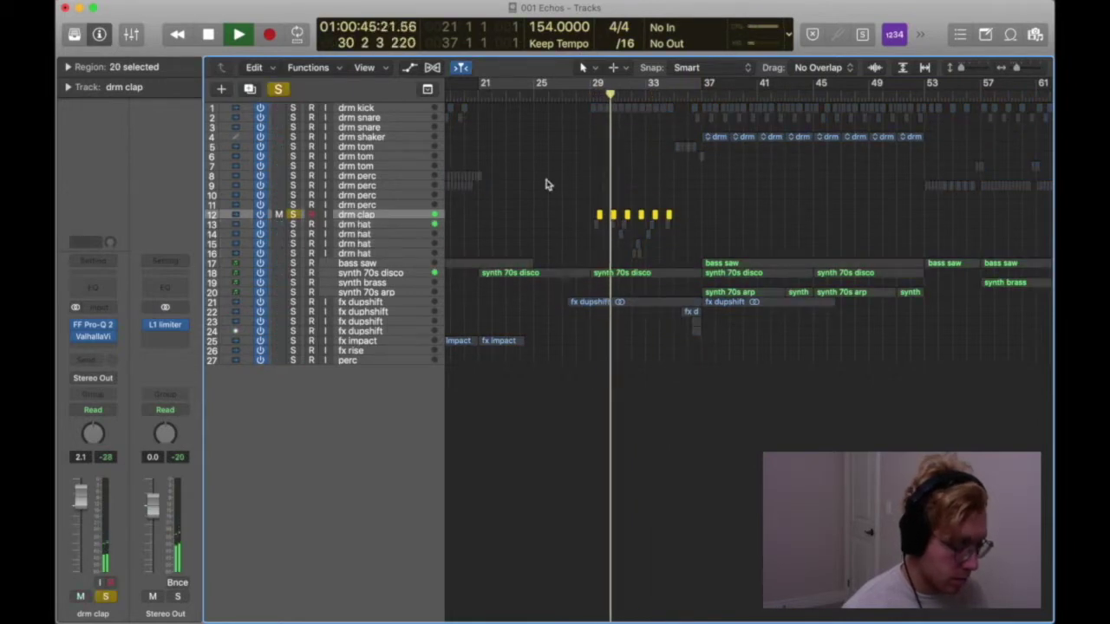
key("s")
key("s")
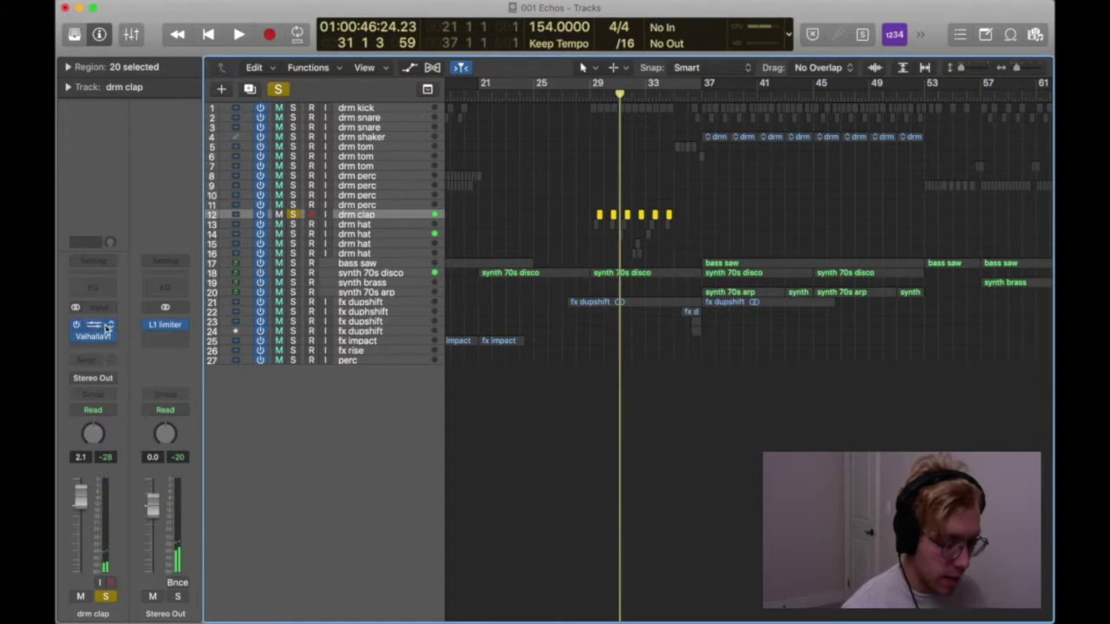
Step: Inspect the FabFilter Pro-Q 2 curve and the ValhallaVintageVerb settings on the drm clap track
left_click(94, 326)
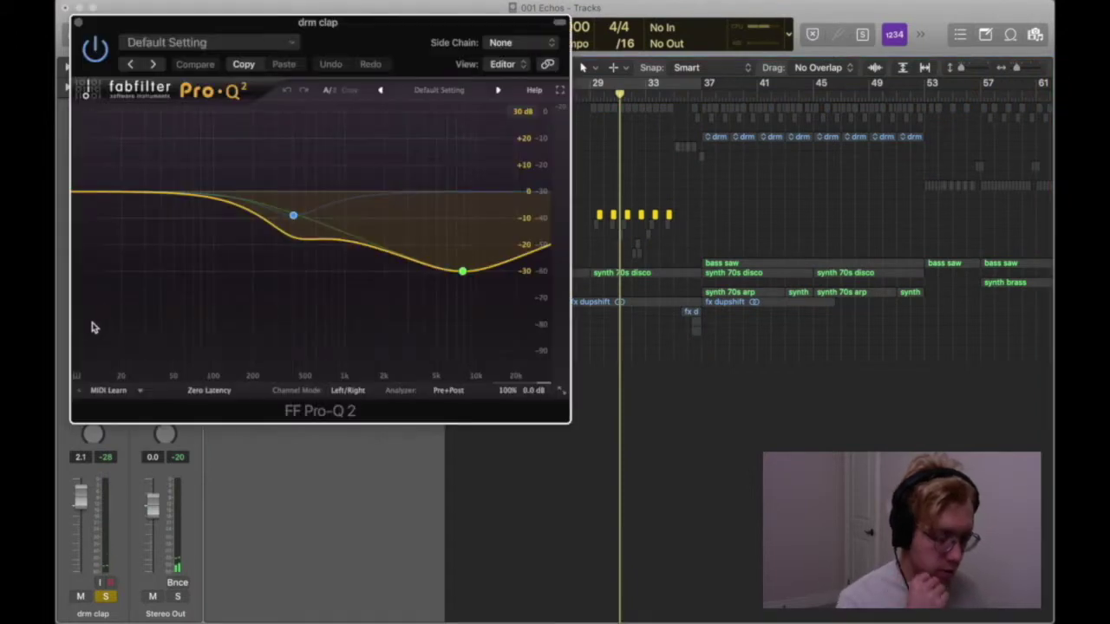
left_click(78, 25)
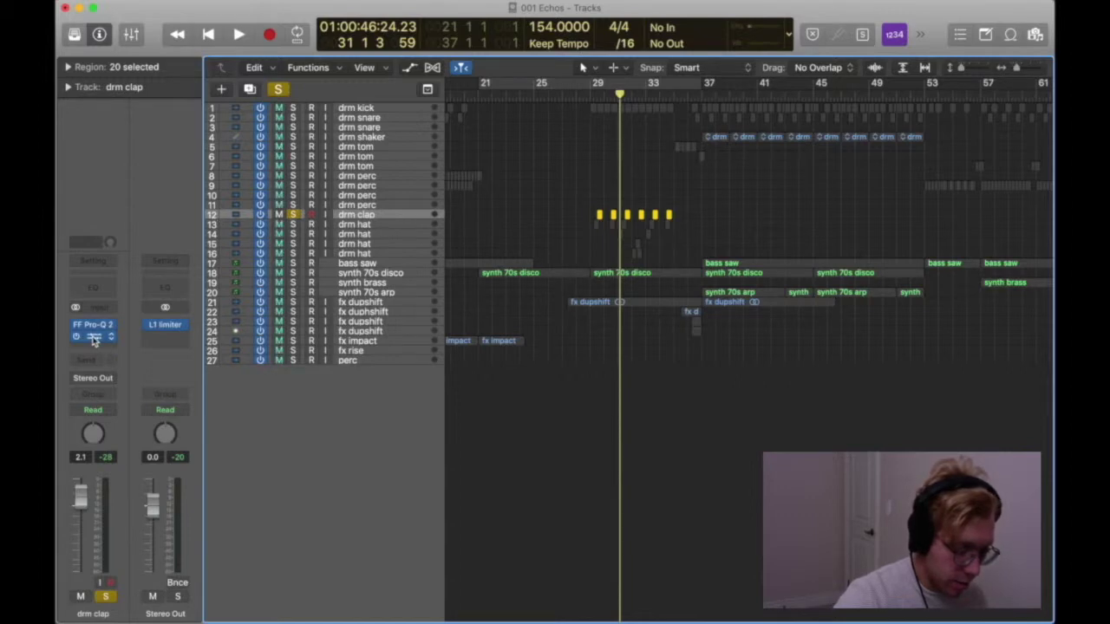
left_click(94, 337)
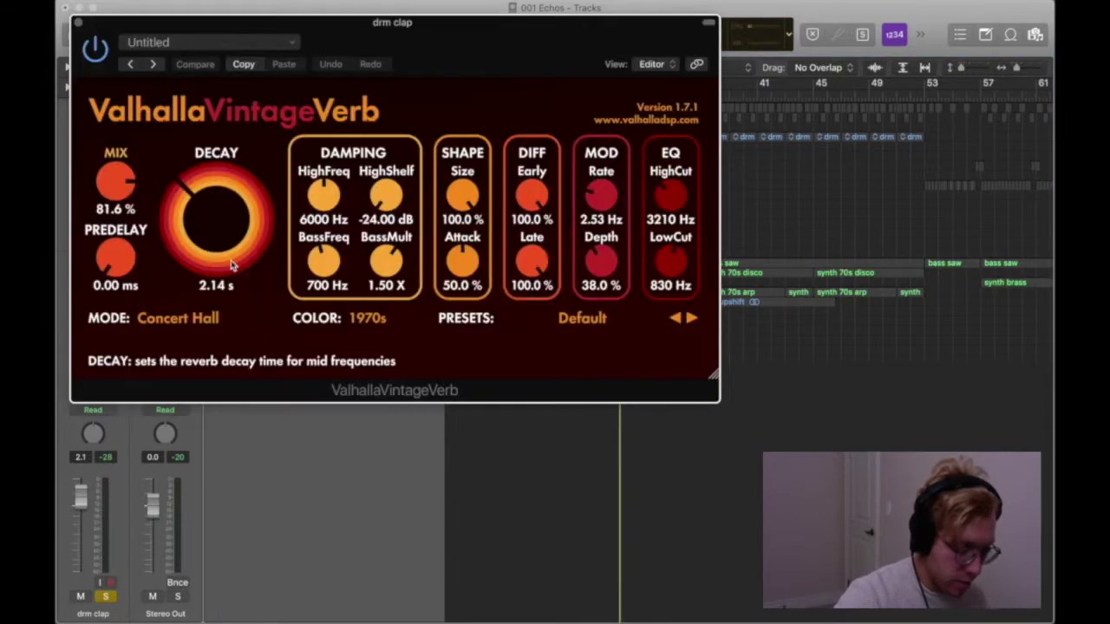
left_click(78, 25)
Step: Replay the soloed drm clap track from around bar 29, pausing once partway through
left_click(600, 90)
key("space")
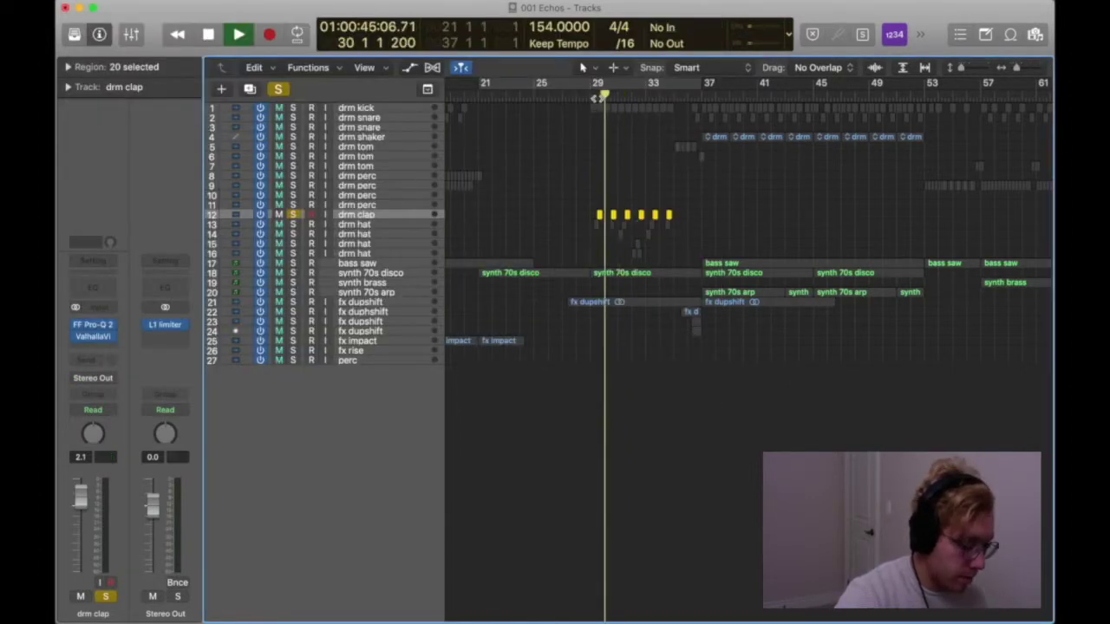
key("space")
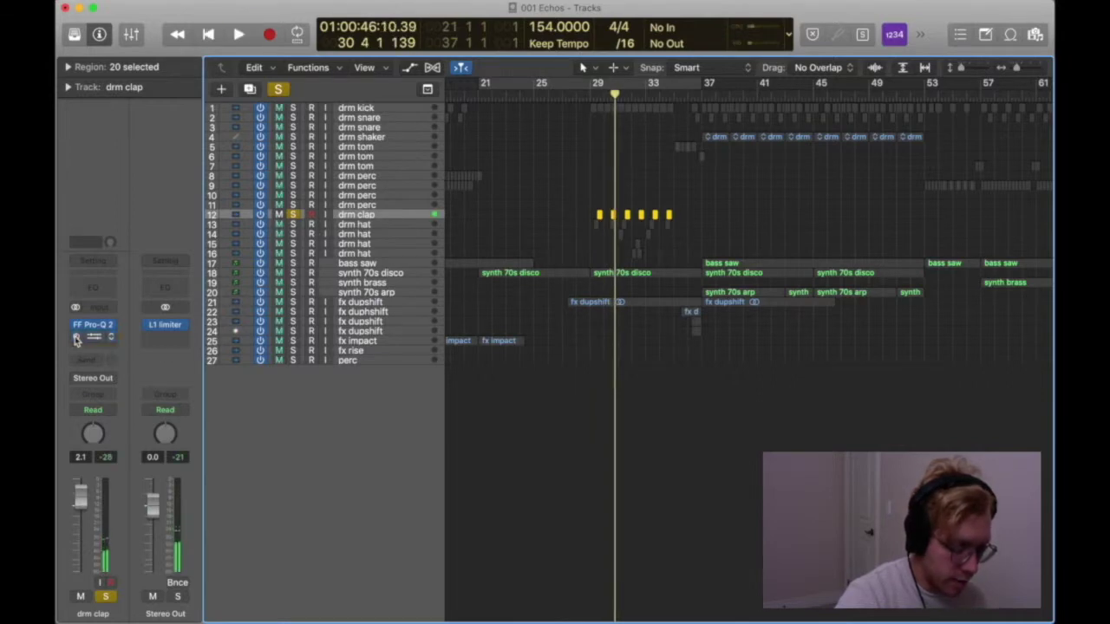
key("space")
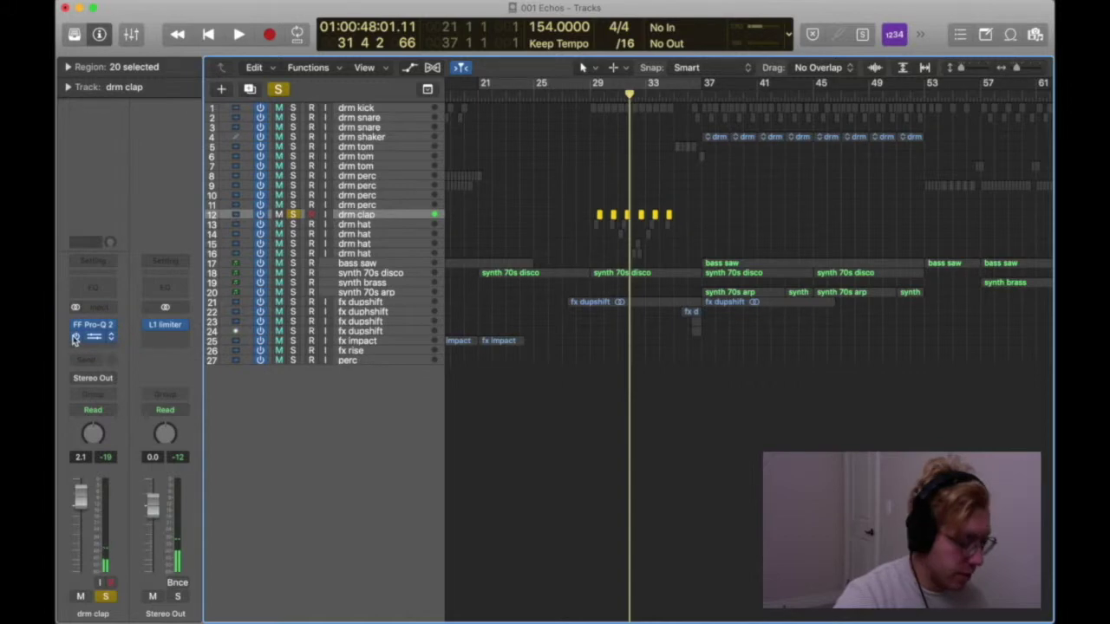
Step: Solo the first drm hat track, set the cycle range to bars 29 to 37 and play it
left_click(329, 227)
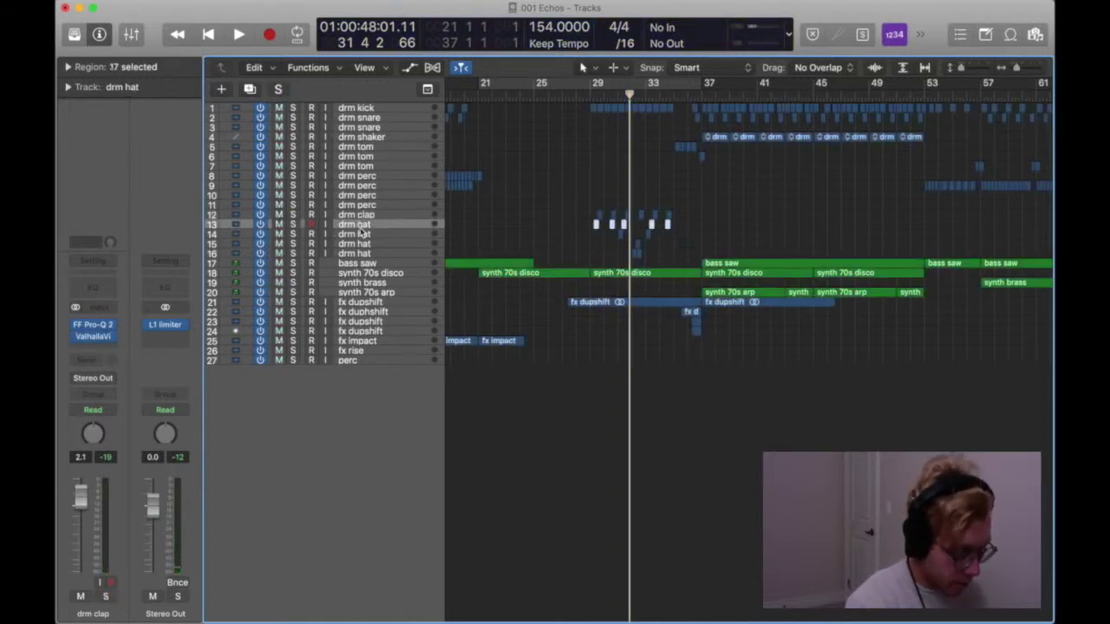
left_click(586, 83)
left_click_drag(596, 83, 709, 83)
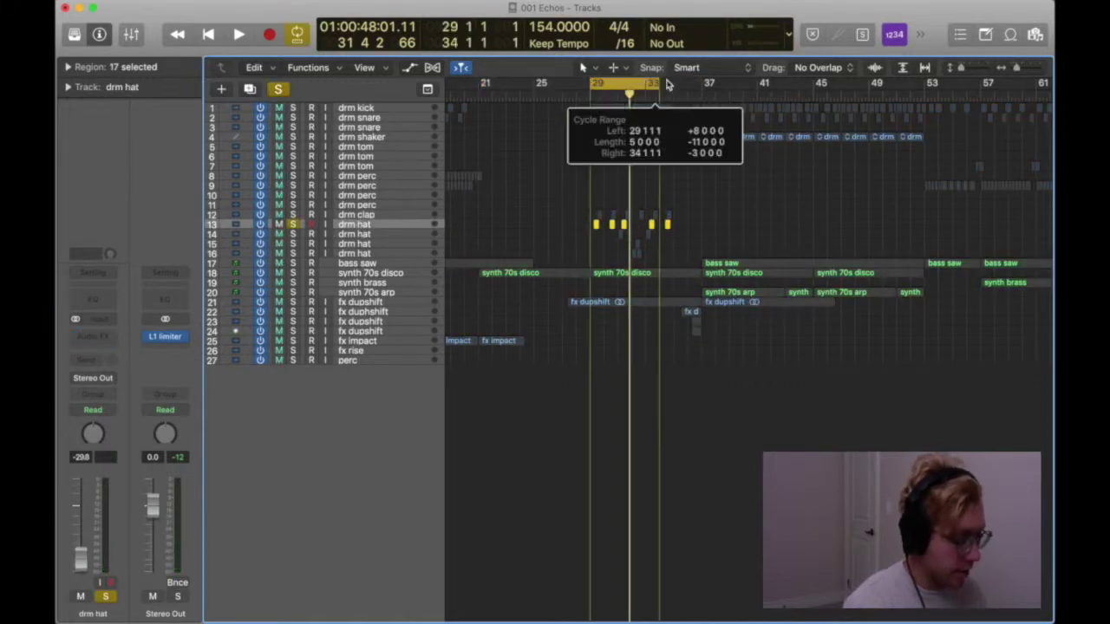
key("space")
Step: Switch the solo from the first to the second drm hat track and listen to it
left_click_drag(623, 223, 620, 233)
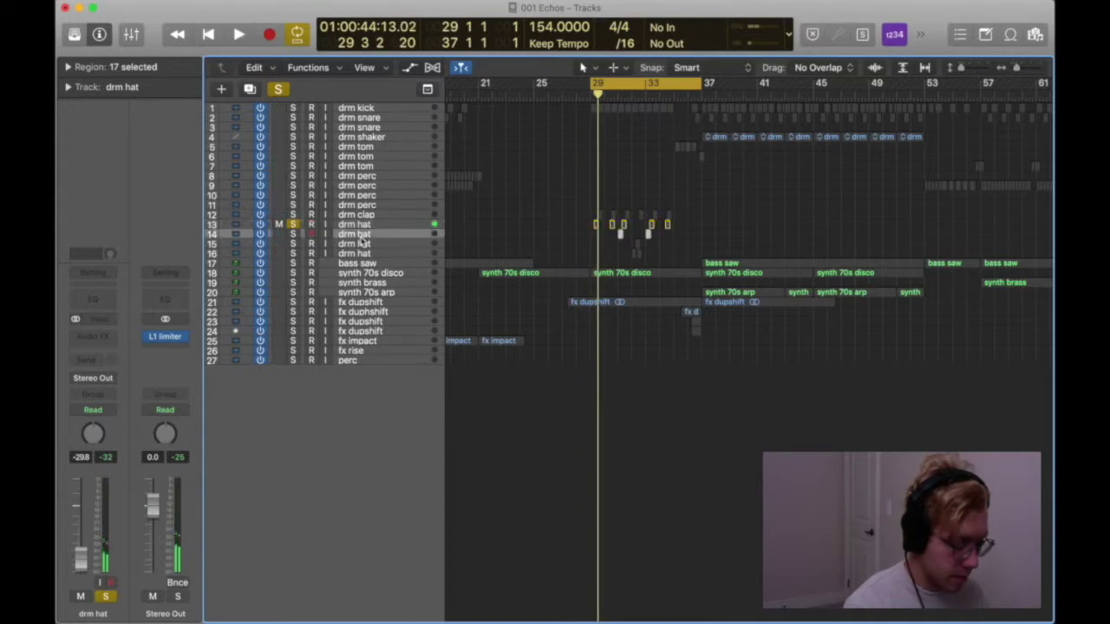
left_click(292, 225)
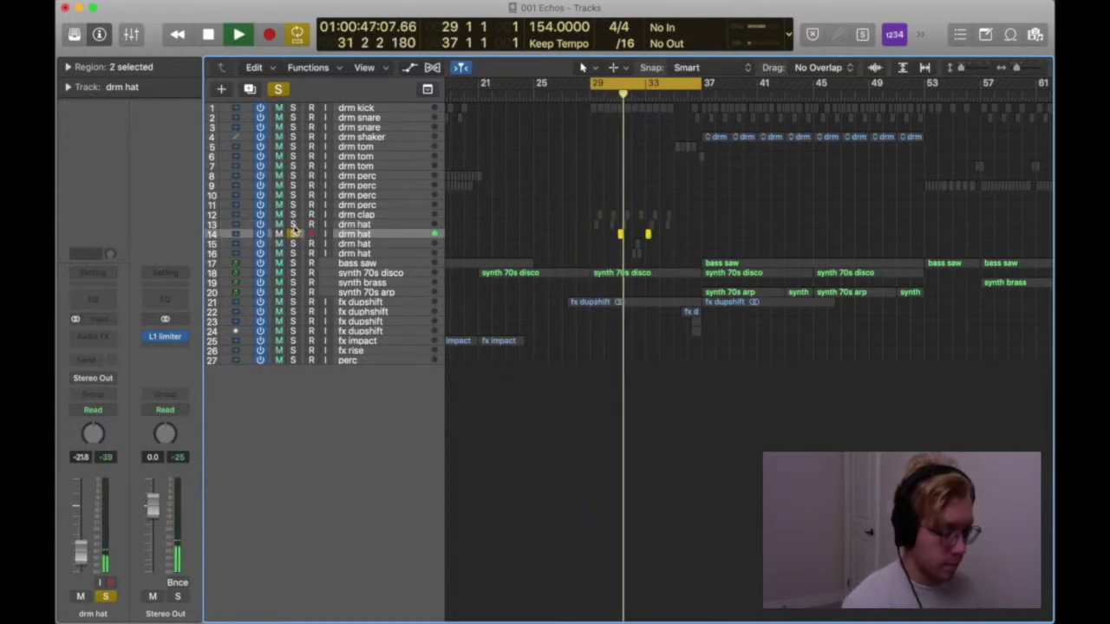
key("space")
Step: Move the solo to the third drm hat track and play it from bar 29
left_click(293, 234)
left_click(292, 244)
key("space")
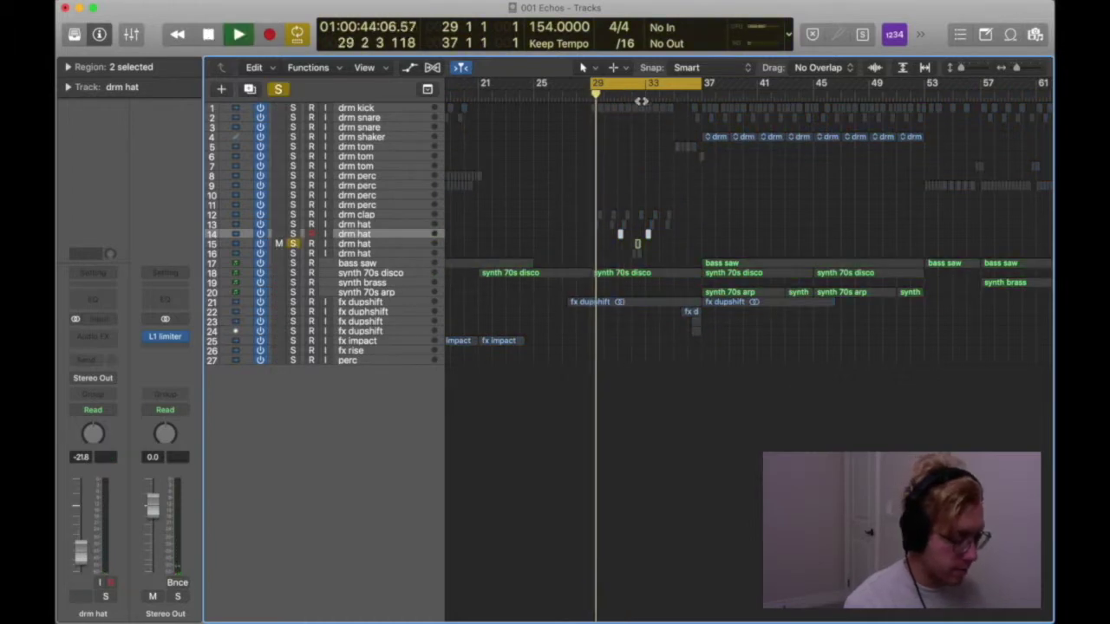
key("space")
Step: Move the solo to the fourth drm hat track, listen to its hits, and take it out of solo
key("Down")
key("s")
key("Down")
key("s")
key("space")
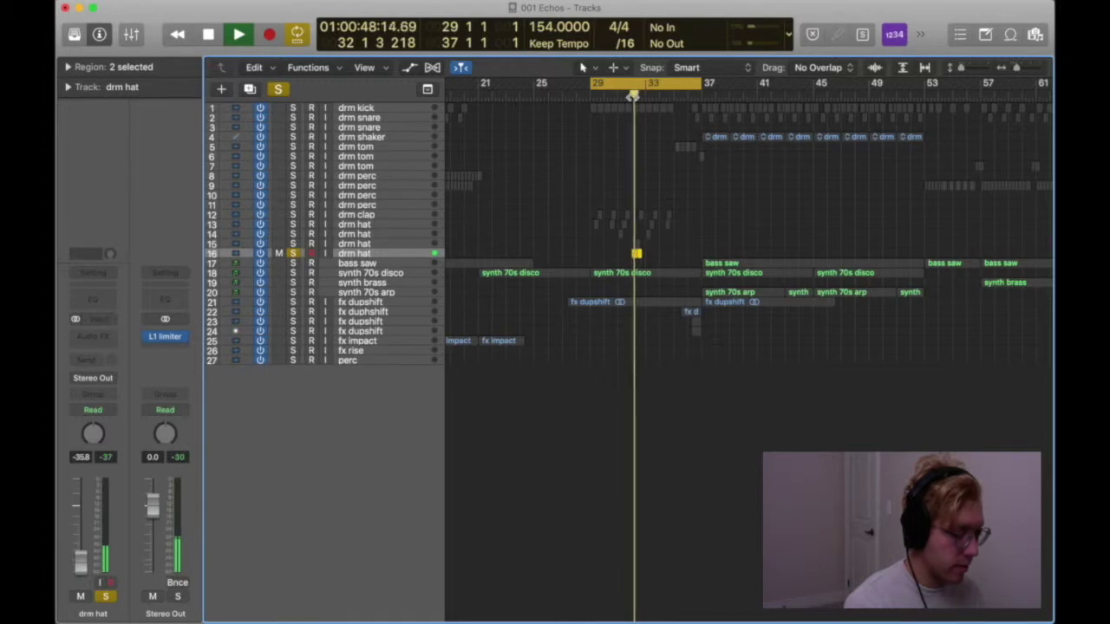
key("space")
key("s")
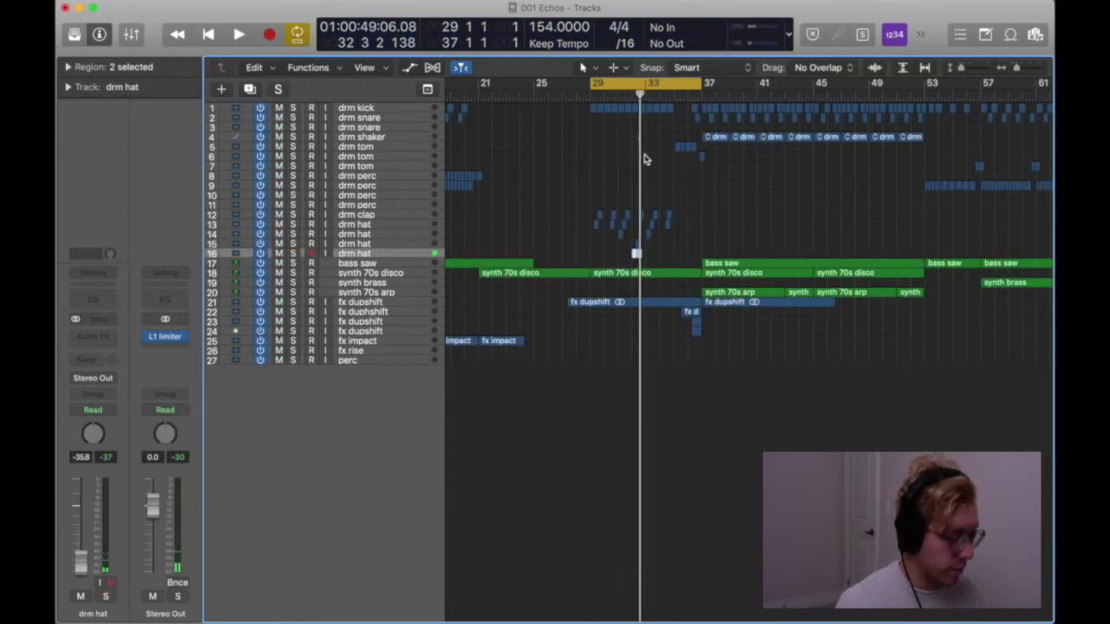
Step: Examine the clap and hat pattern up close and play the full arrangement from bar 29
scroll(644, 158, "up", 5)
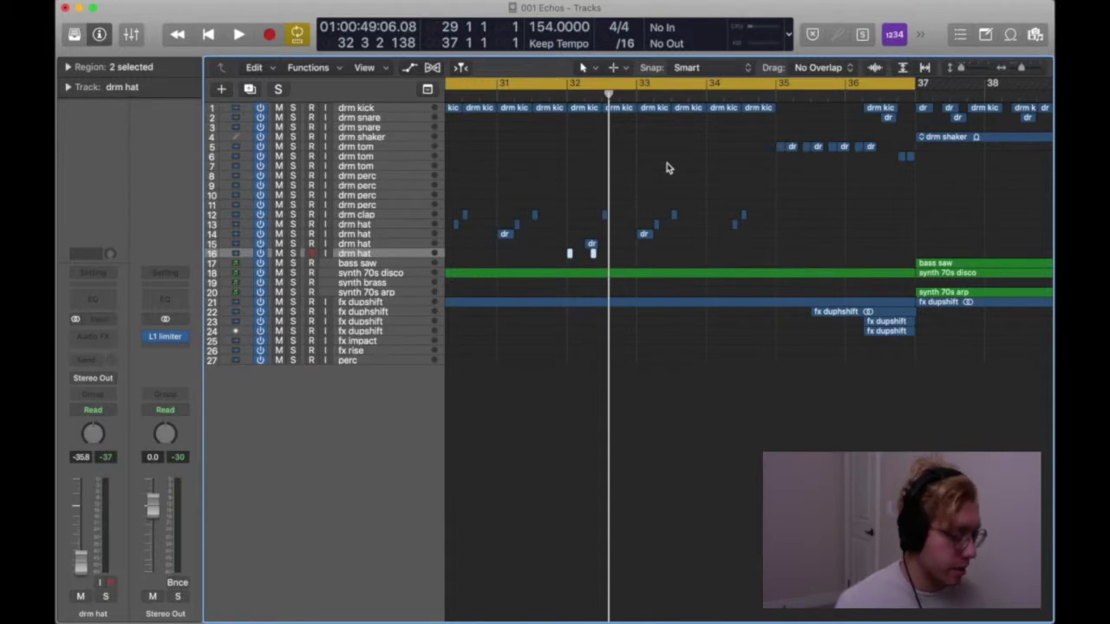
scroll(667, 167, "down", 5)
key("space")
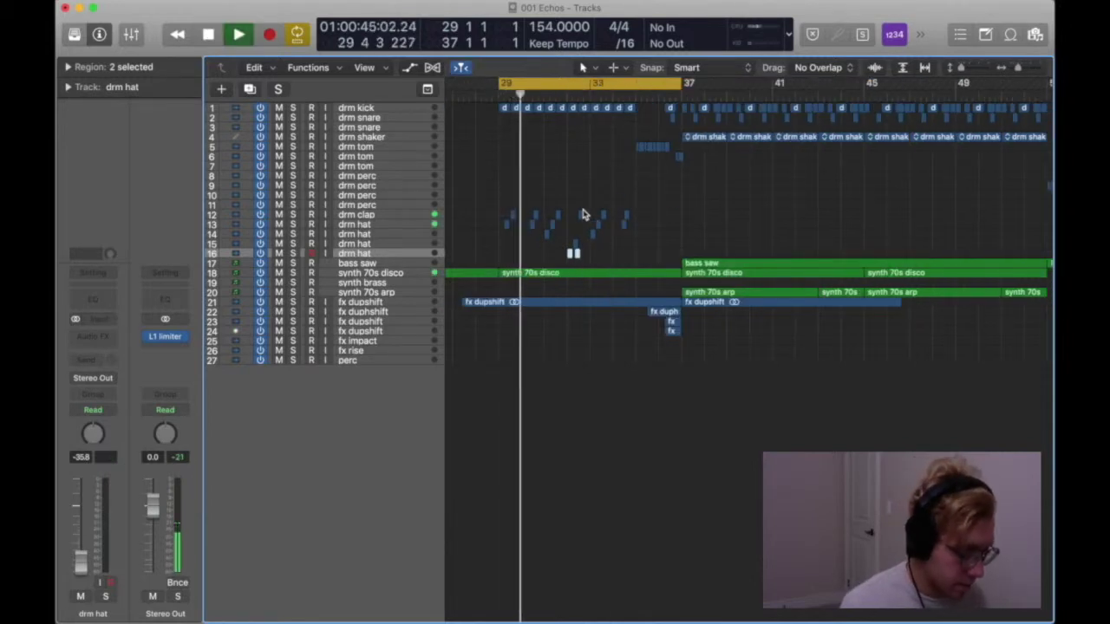
key("space")
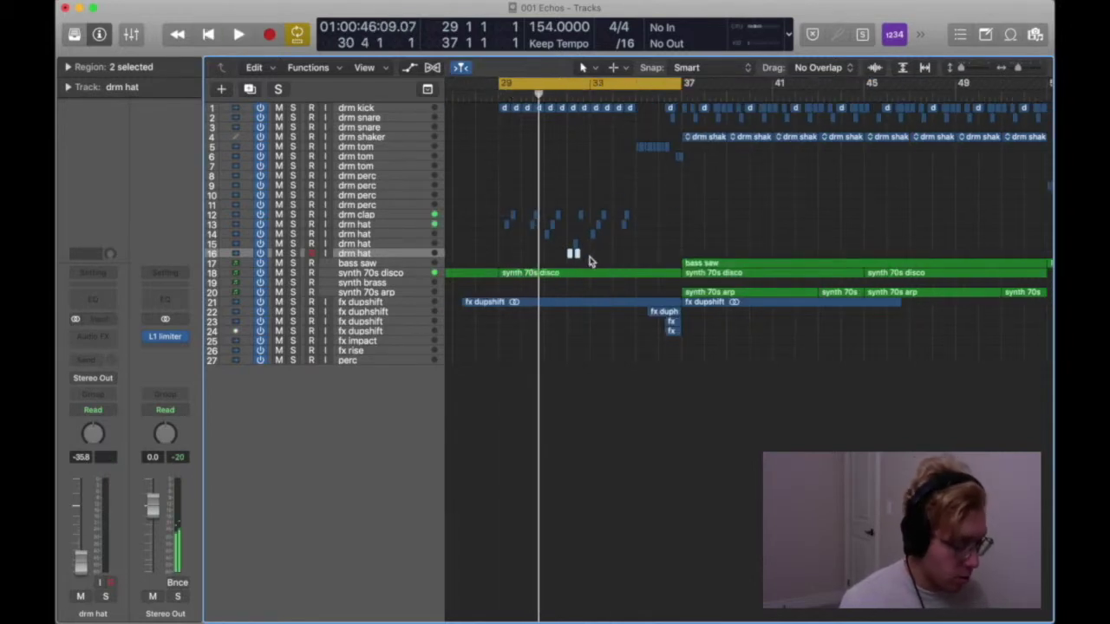
Step: Select the synth 70s disco region at bar 29, switch cycling off and play from around bar 35
left_click(522, 276)
key("z")
key("z")
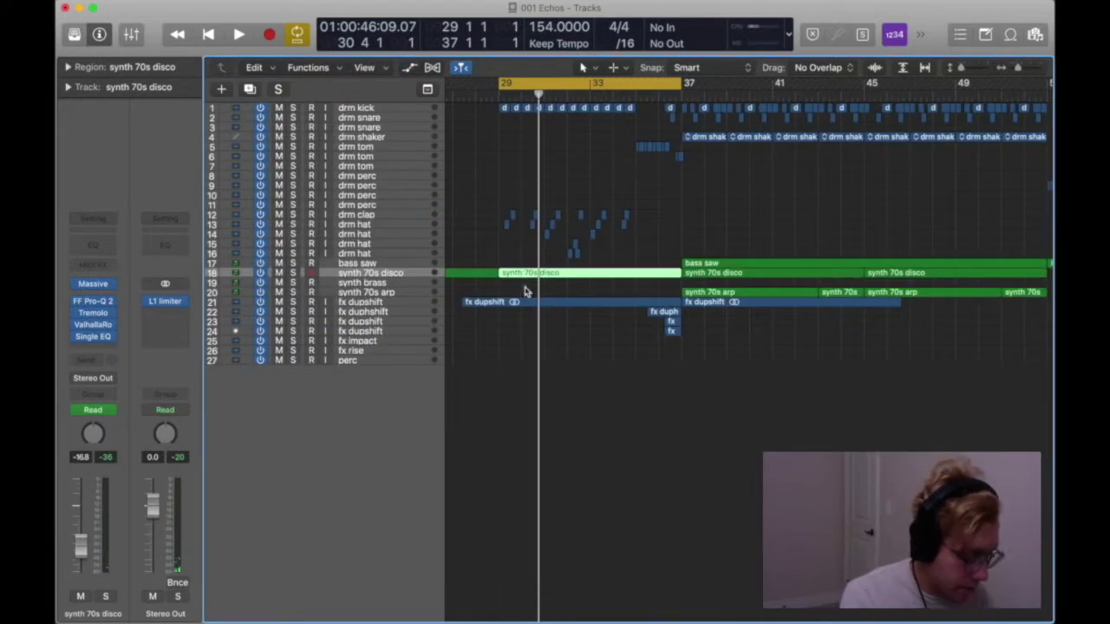
left_click(626, 86)
scroll(639, 143, "down", 5)
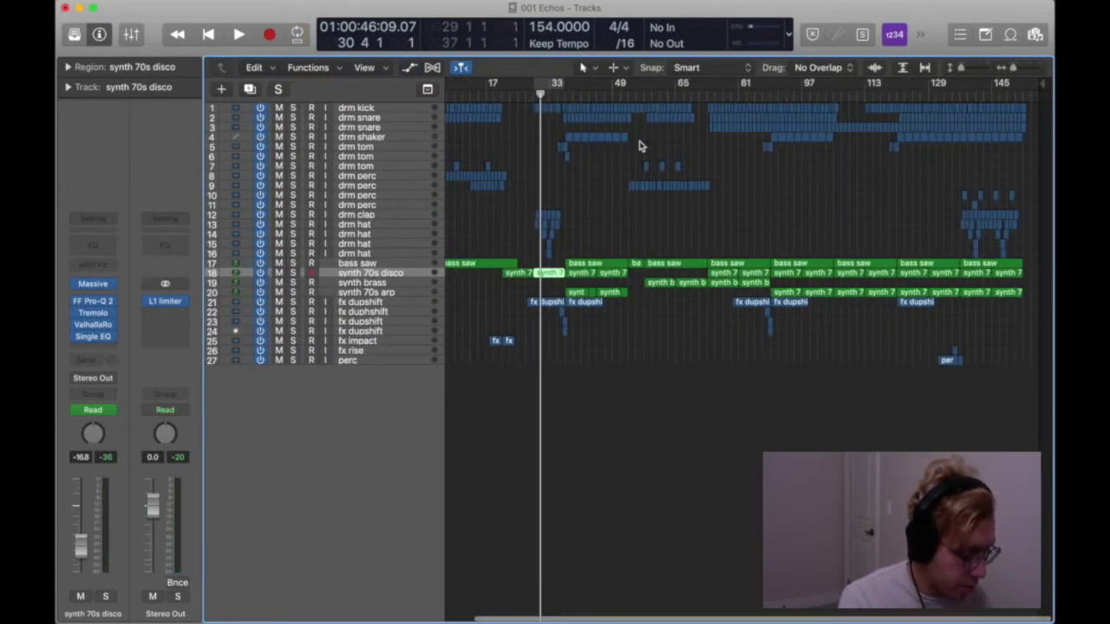
scroll(595, 94, "up", 5)
double_click(625, 93)
Step: Solo the first fx dupshift track during playback, listen to it briefly, stop and take it out of solo
key("ctrl+s")
key("ctrl+s")
left_click(388, 305)
key("ctrl+s")
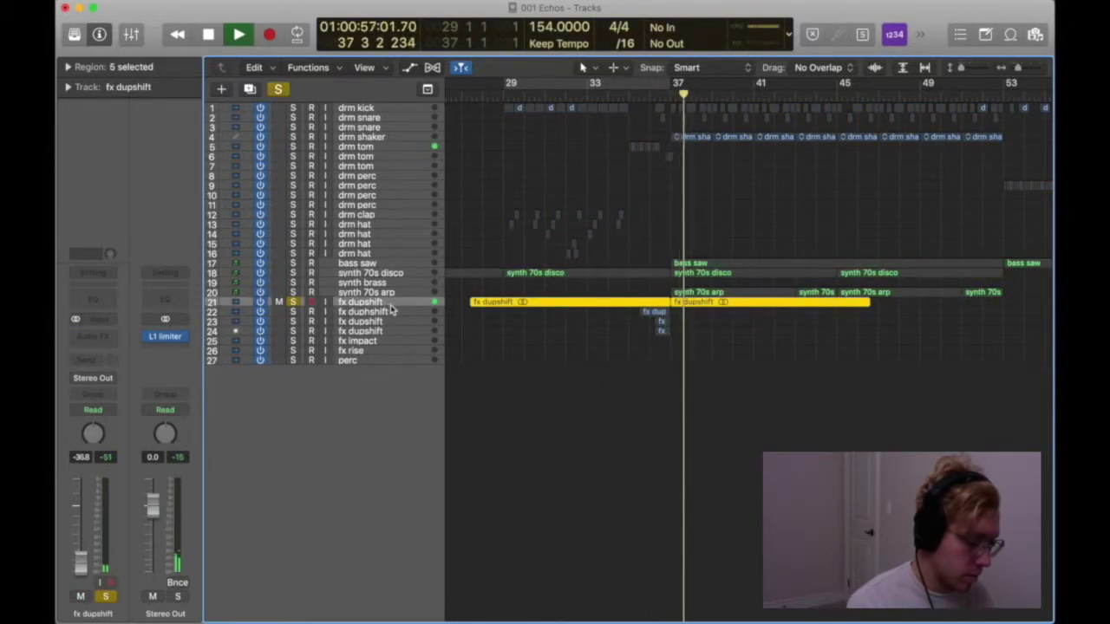
key("space")
key("ctrl+s")
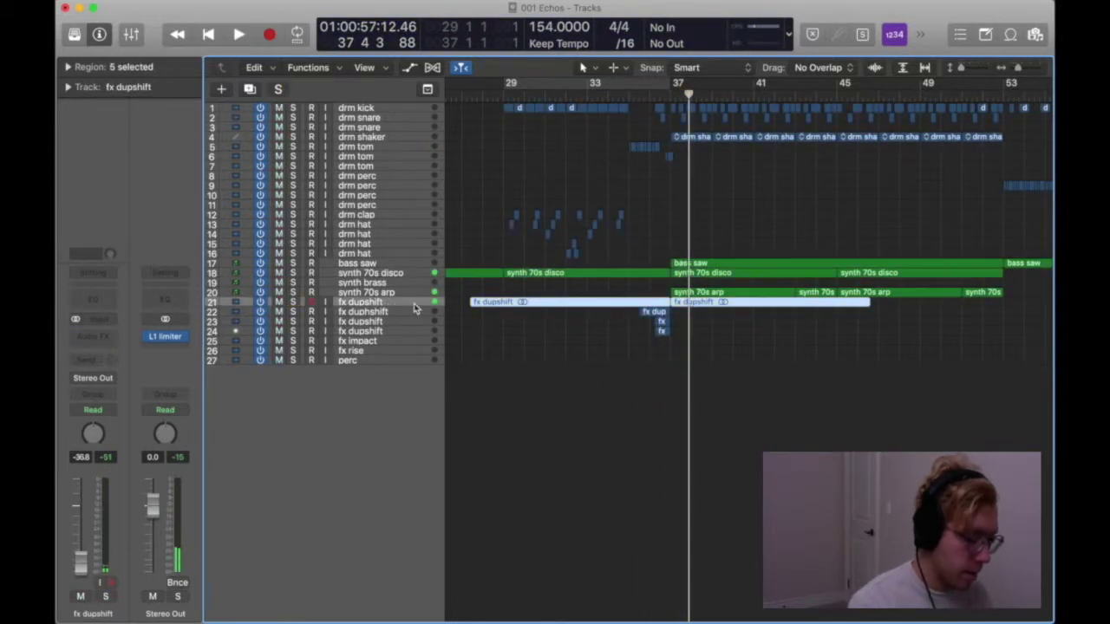
Step: Show the region parameters and compare the Reverse setting of the two fx dupshift regions meeting at bar 37
left_click(735, 376)
left_click(68, 67)
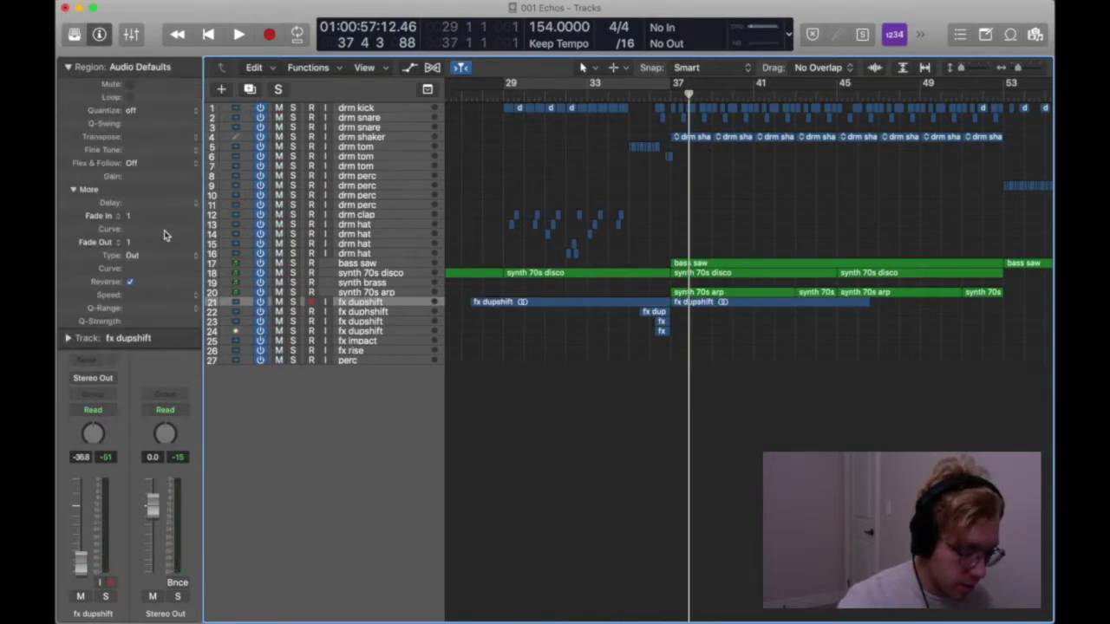
left_click(586, 303)
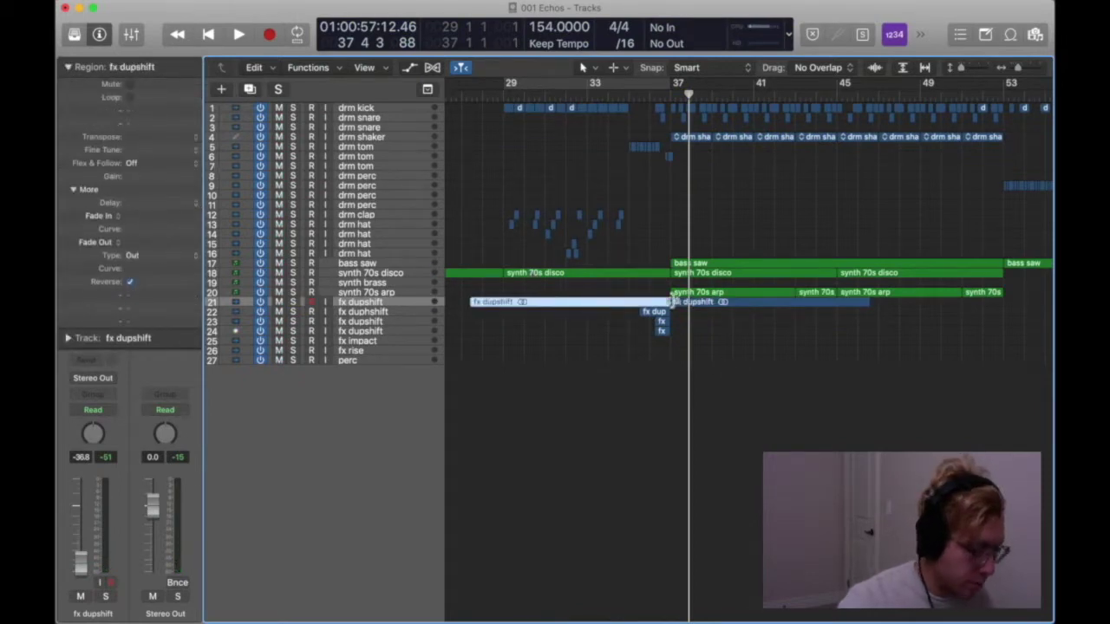
left_click(694, 305)
left_click(586, 303)
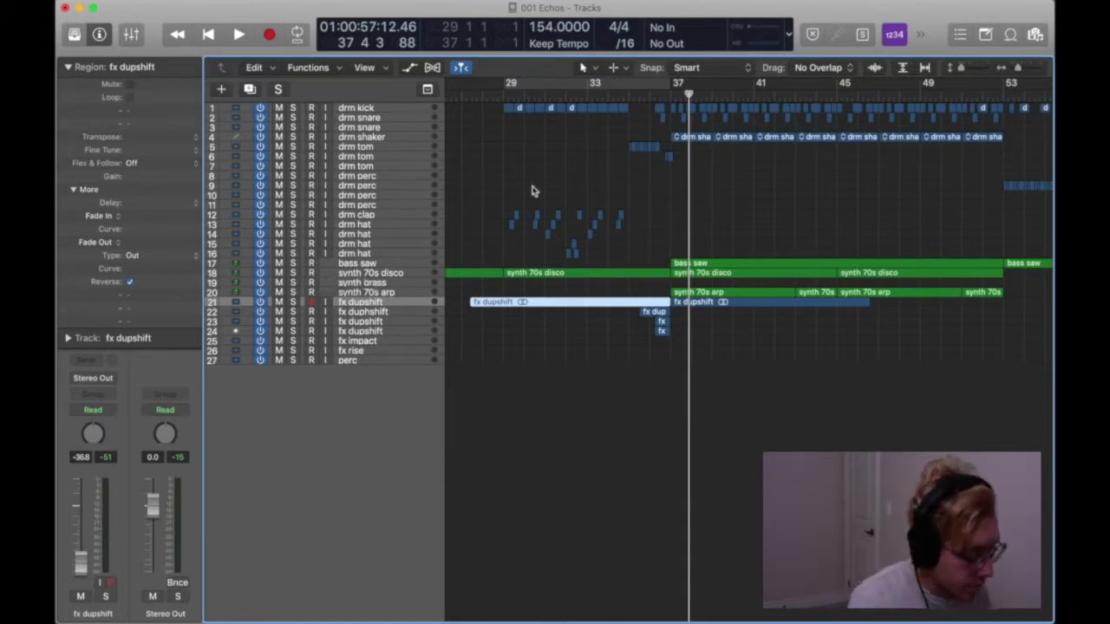
Step: Play the arrangement briefly from around bar 35 and solo the first drm tom track
left_click(635, 98)
key("space")
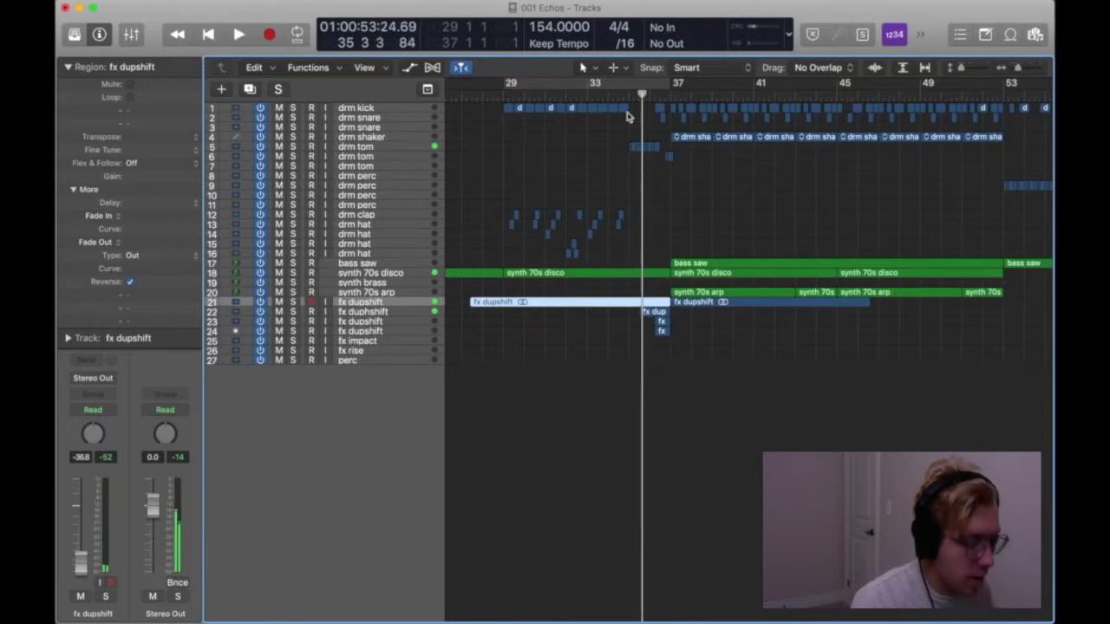
left_click(393, 139)
left_click(367, 147)
key("s")
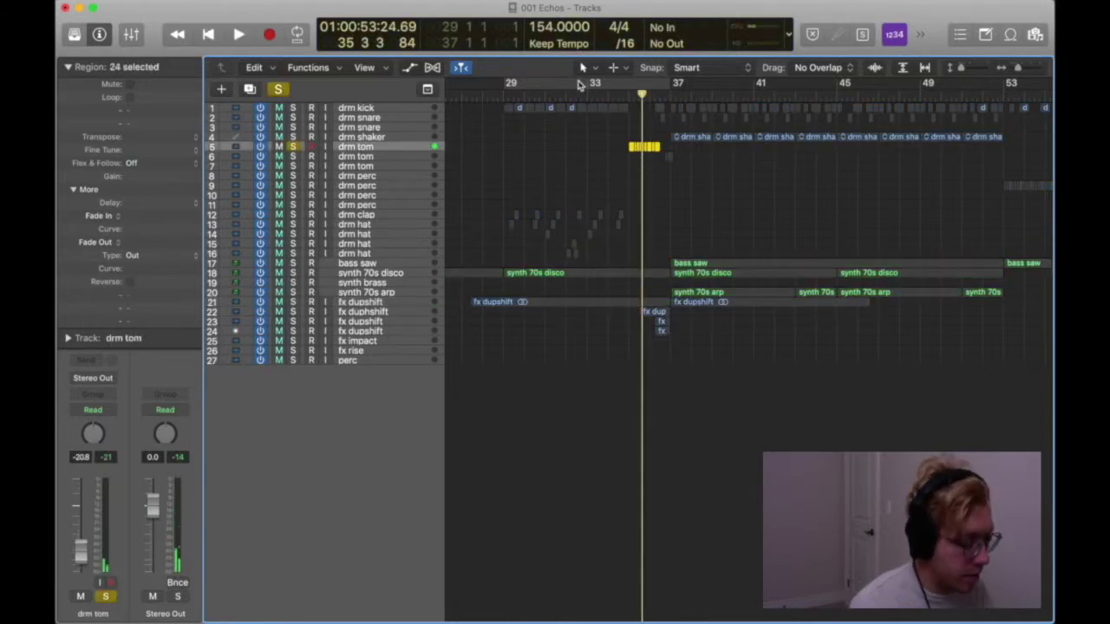
Step: Set the cycle range to bars 35 to 37 and play the soloed drm tom track
key("c")
left_click_drag(635, 84, 674, 85)
key("space")
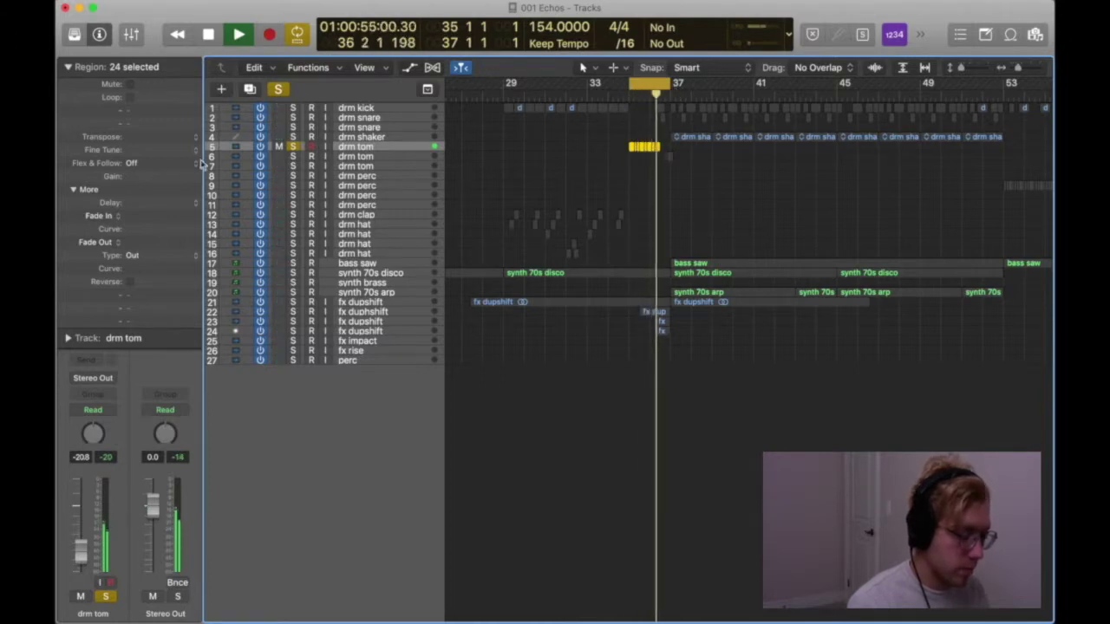
key("space")
Step: Add the second drm tom track to the solo, hide the region parameters and play both toms in the cycle
left_click(363, 156)
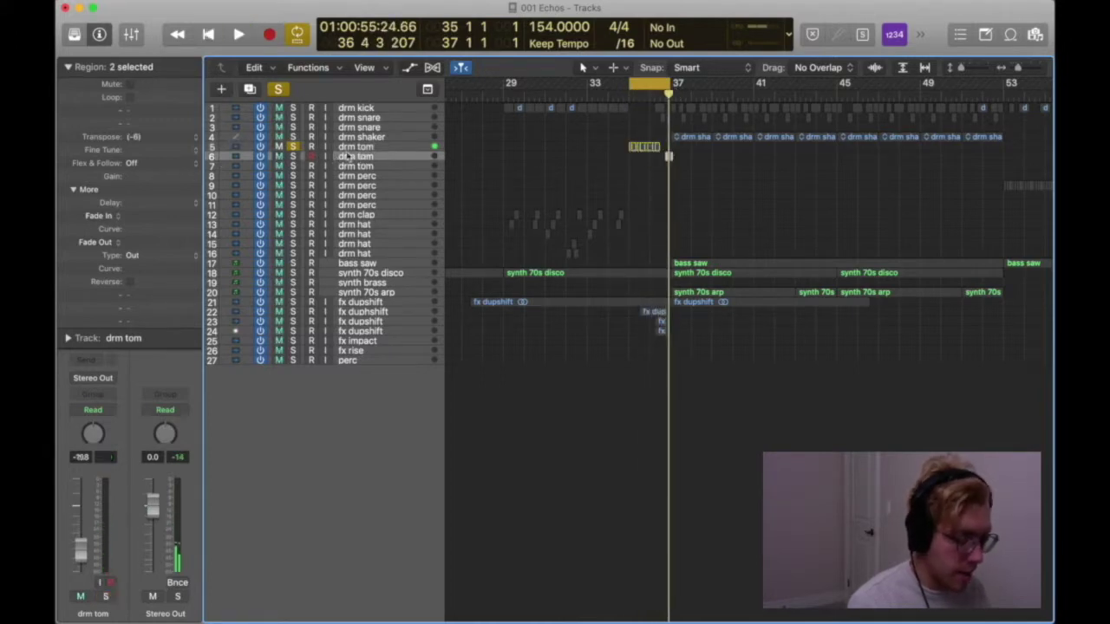
left_click(67, 67)
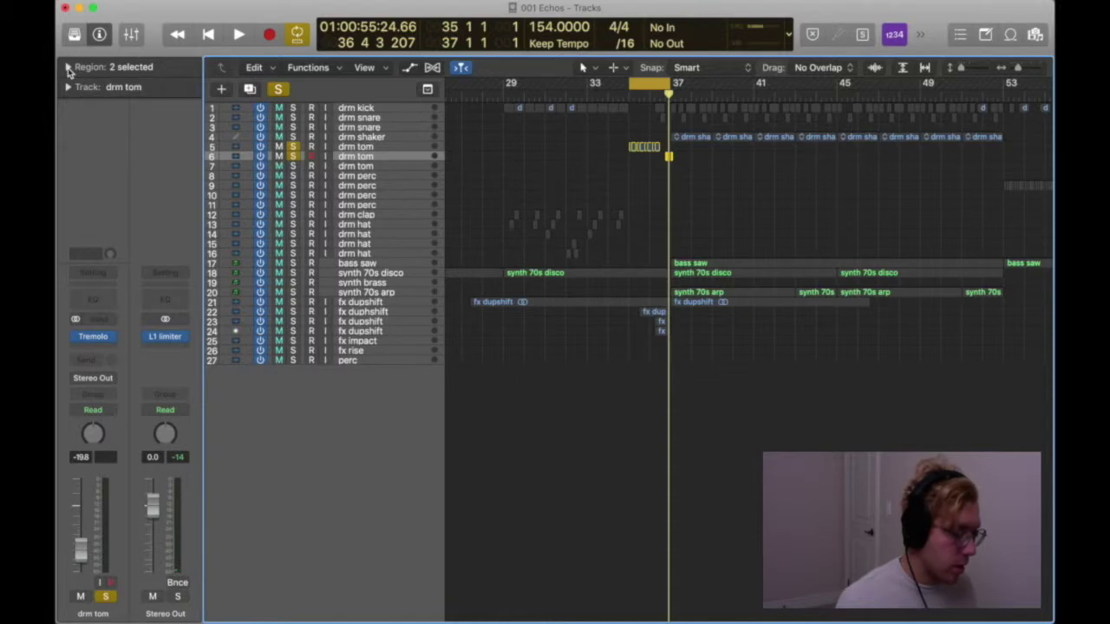
key("space")
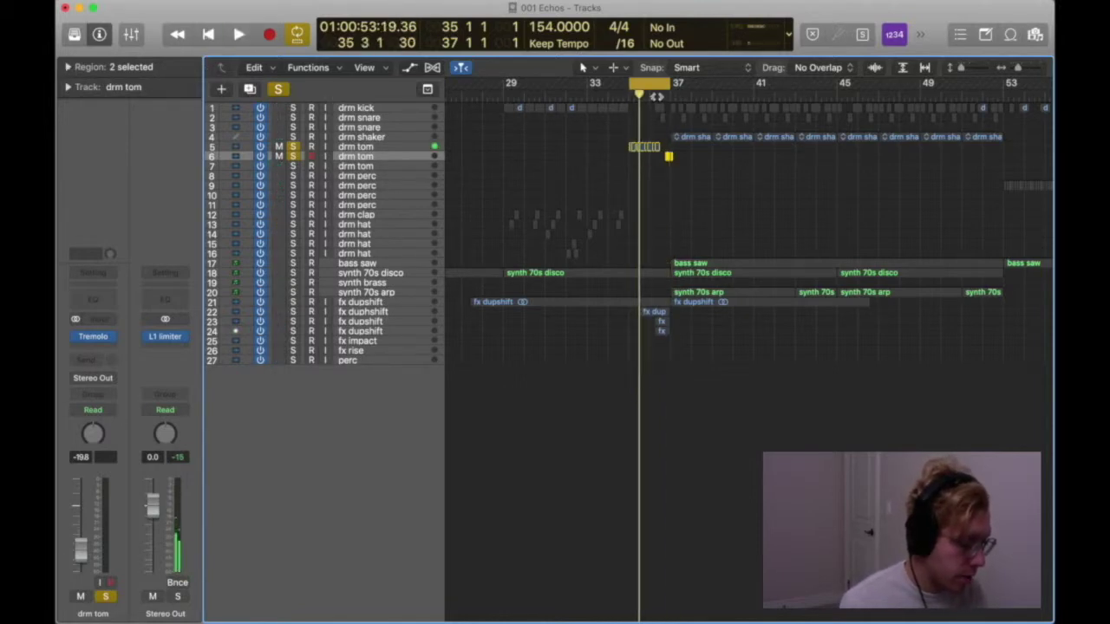
key("space")
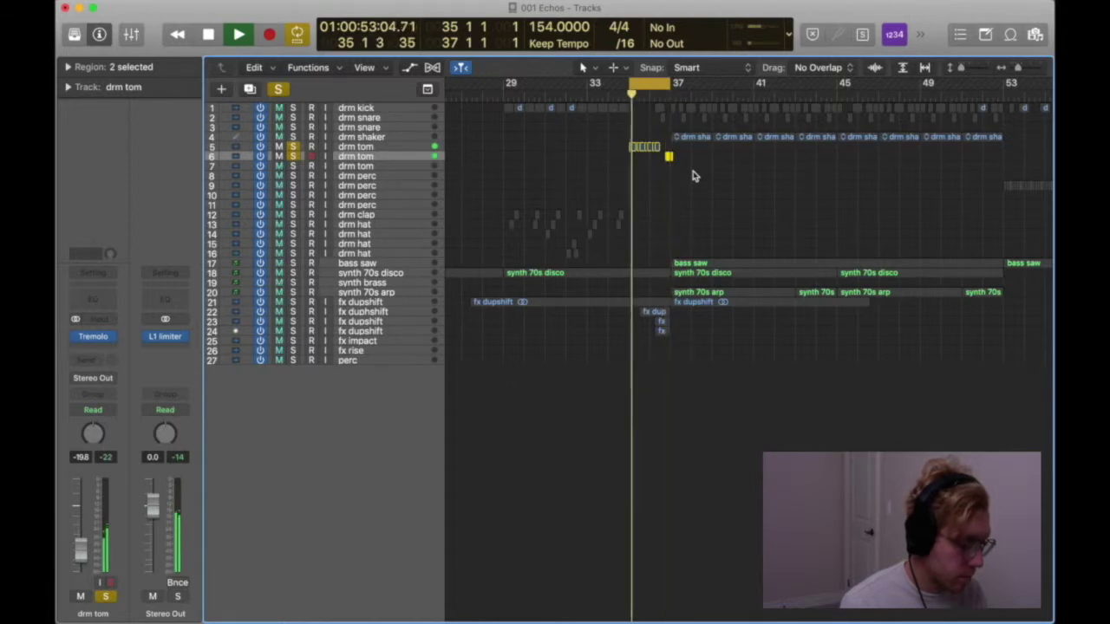
key("space")
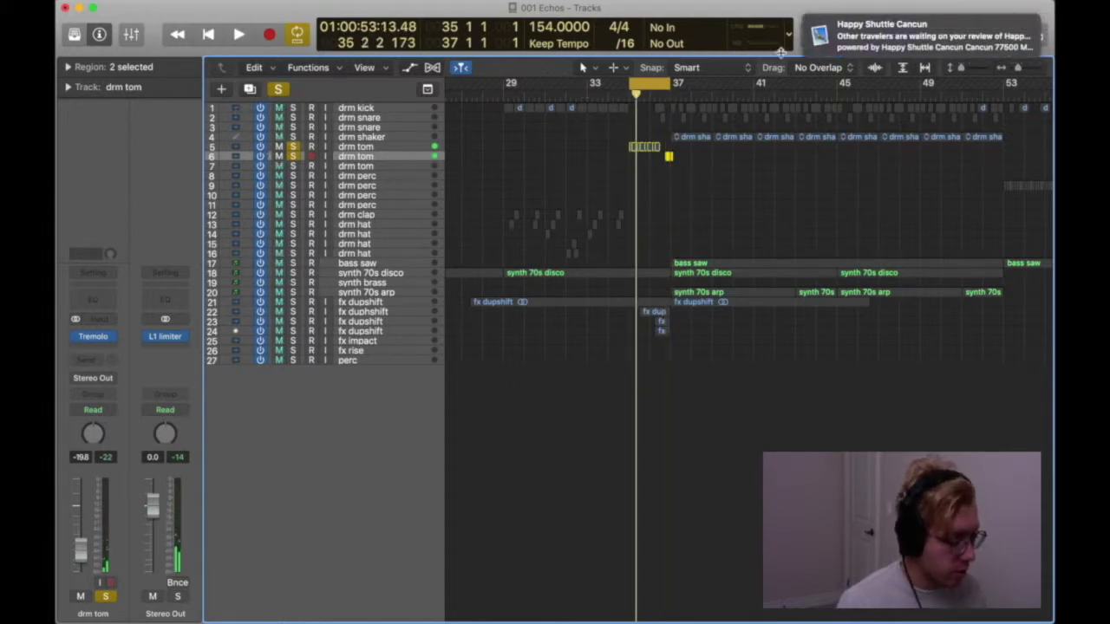
Step: Clear the tom solos, extend the cycle range from bar 35 to bar 43 beat 2, and play the full mix
left_click(293, 156)
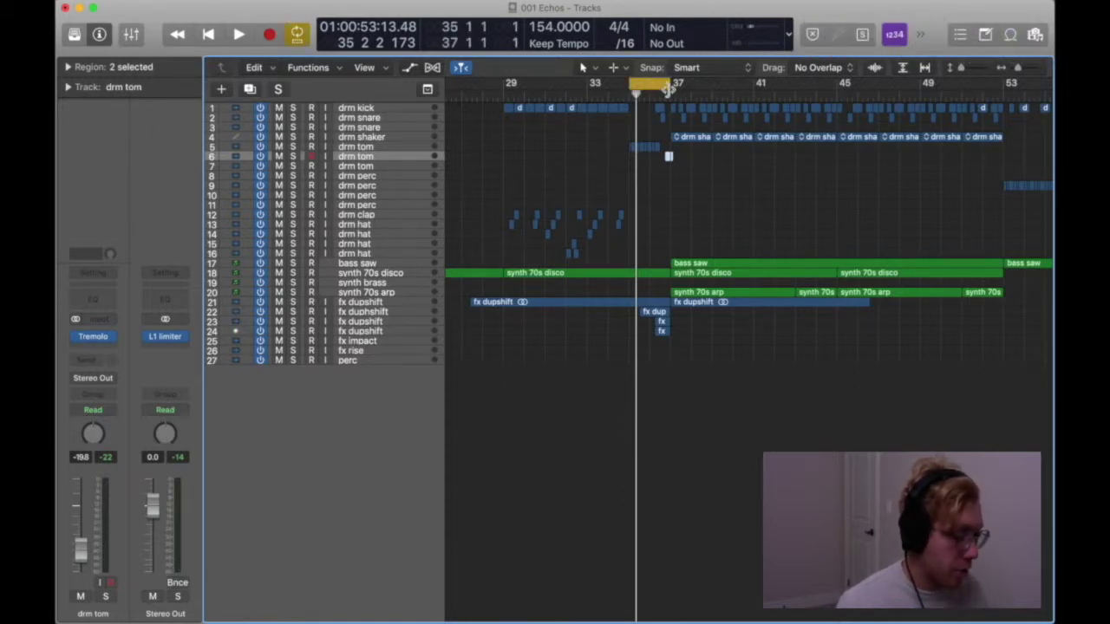
left_click_drag(667, 89, 799, 83)
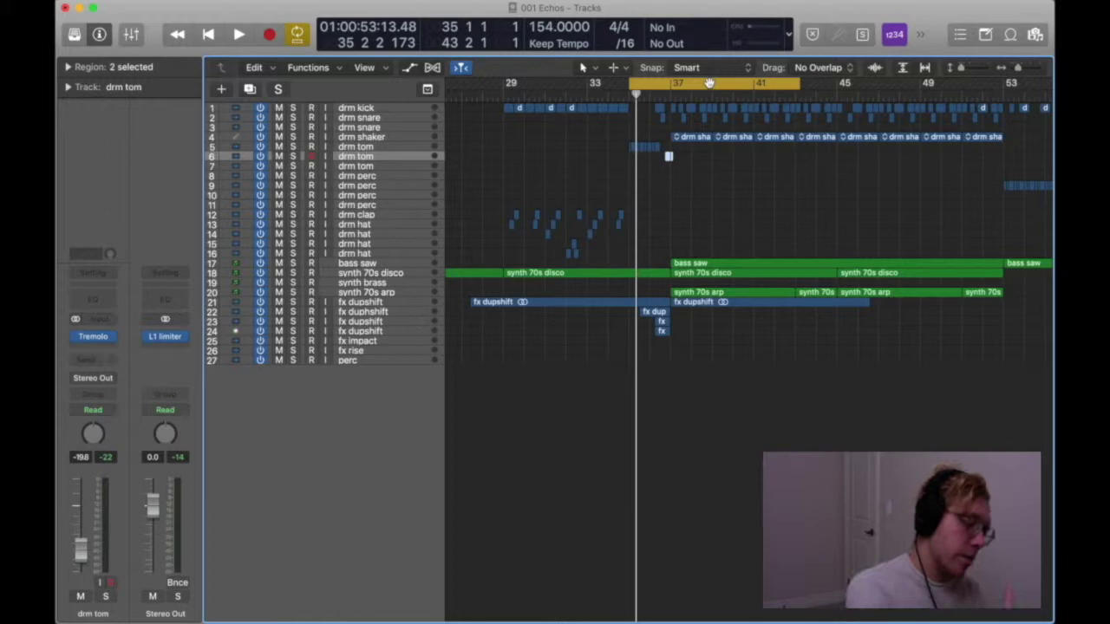
key("space")
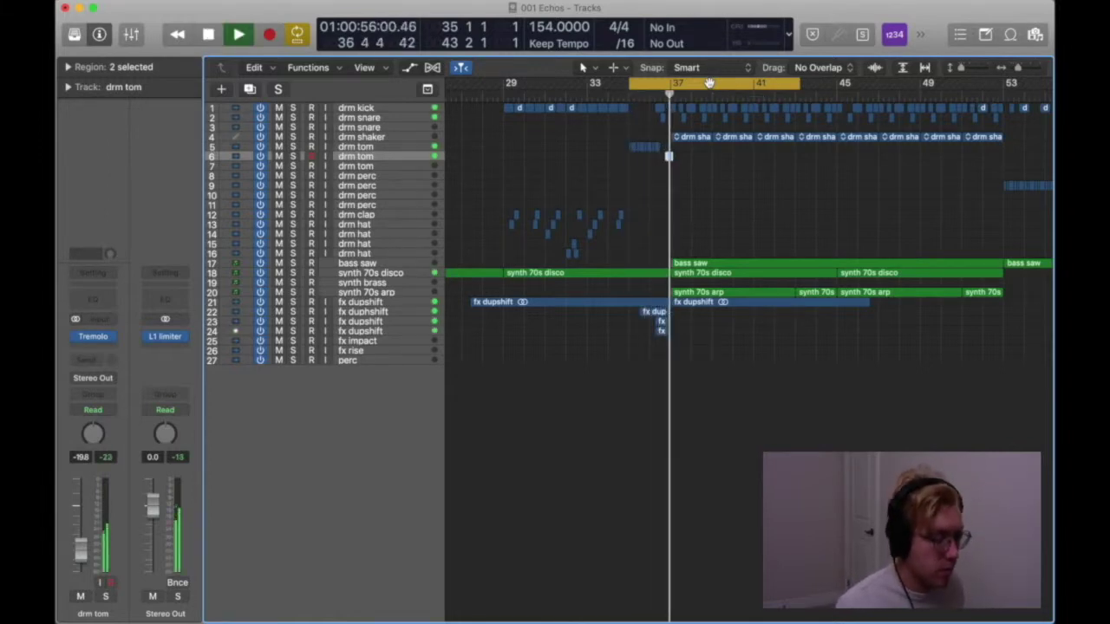
Step: Play the drum tracks from drm kick down to the second drm tom soloed together, and clear their solo once playback is stopped
left_click(386, 107)
key("s")
key("space")
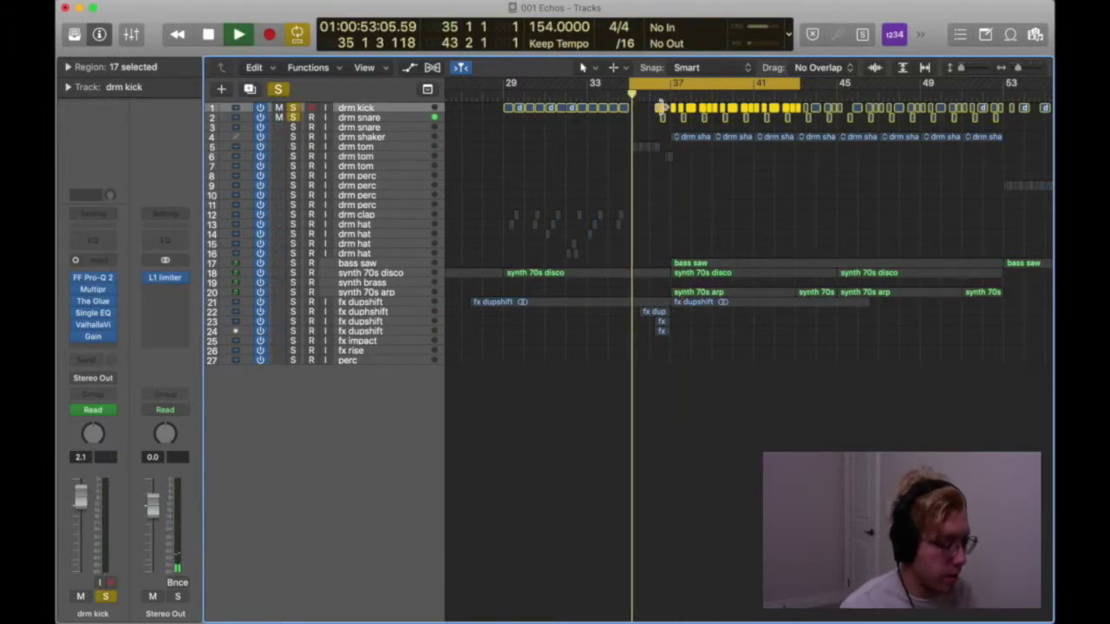
left_click(366, 155, "shift")
key("s")
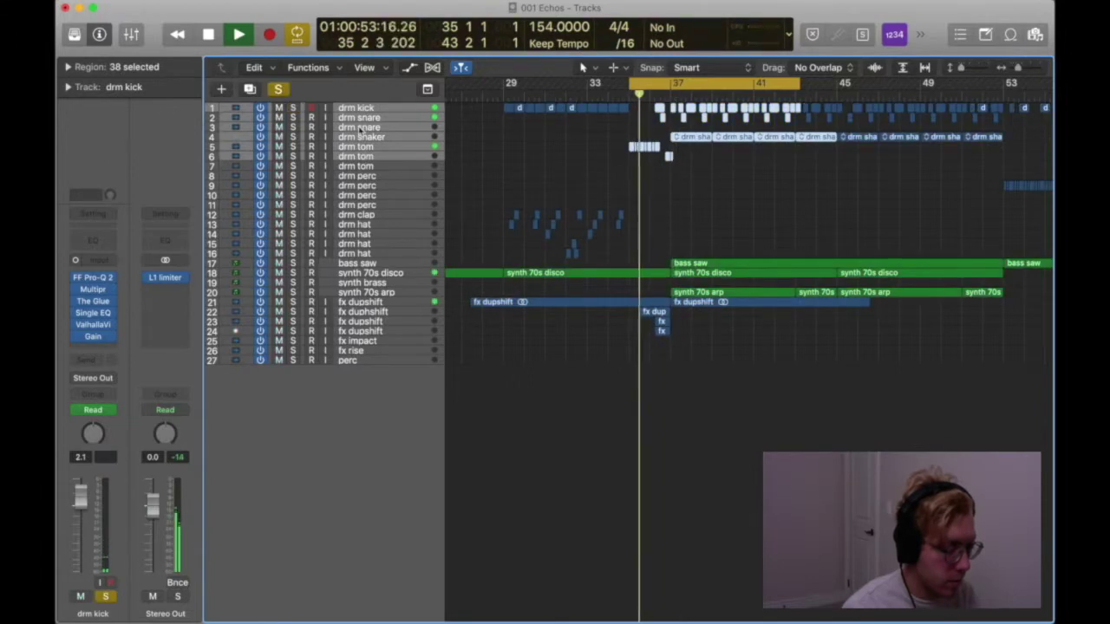
key("s")
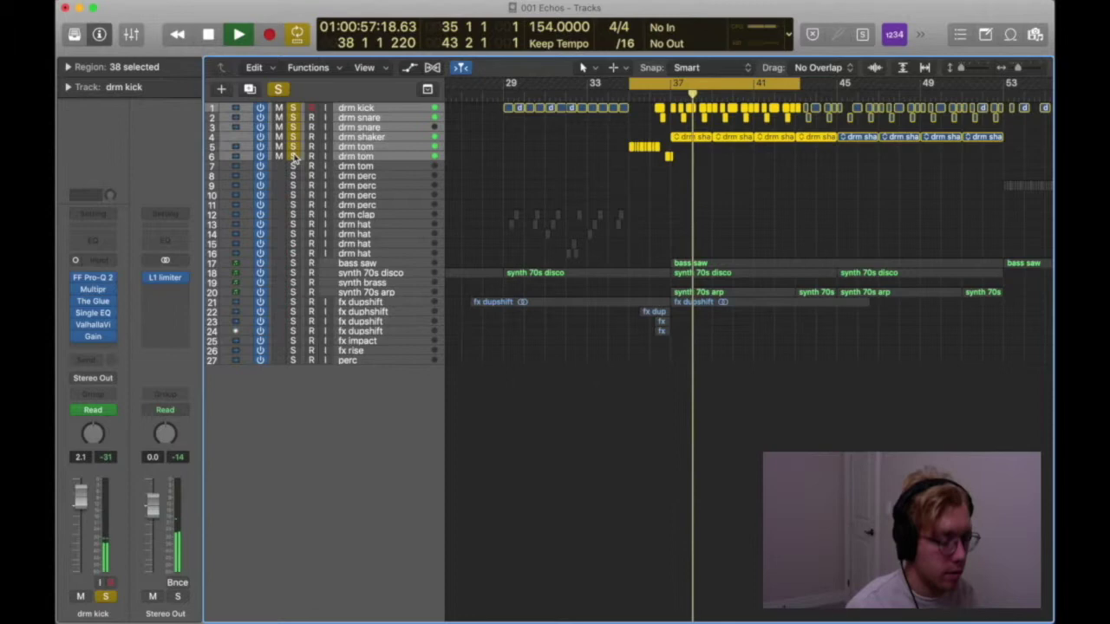
key("space")
key("s")
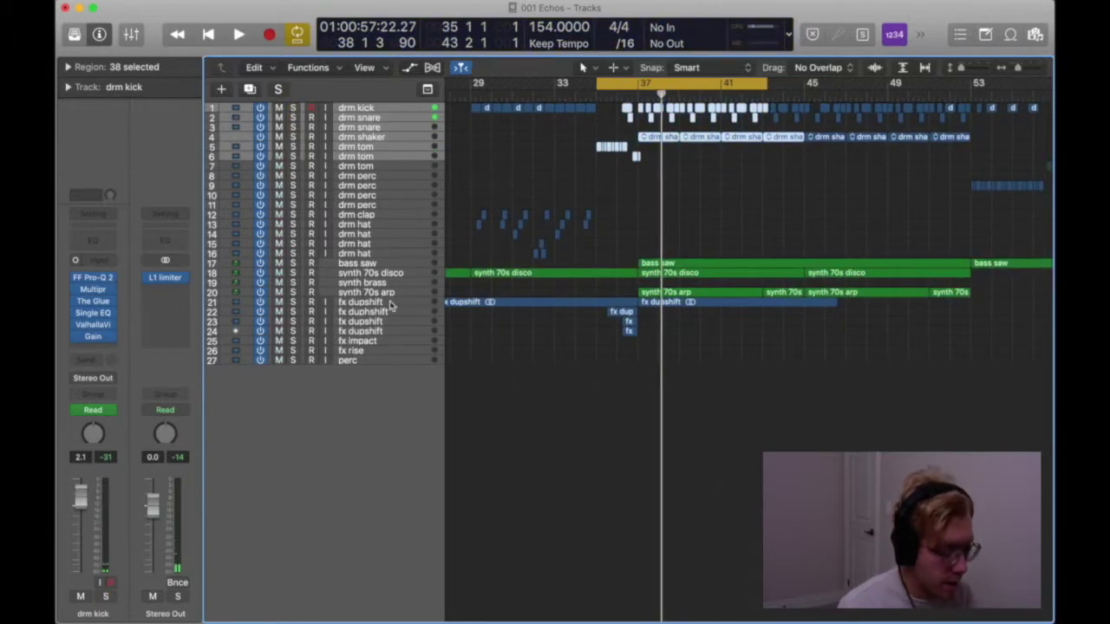
Step: Solo the three lower fx dupshift tracks, 22 to 24, and play their regions leading into bar 37
left_click(359, 330)
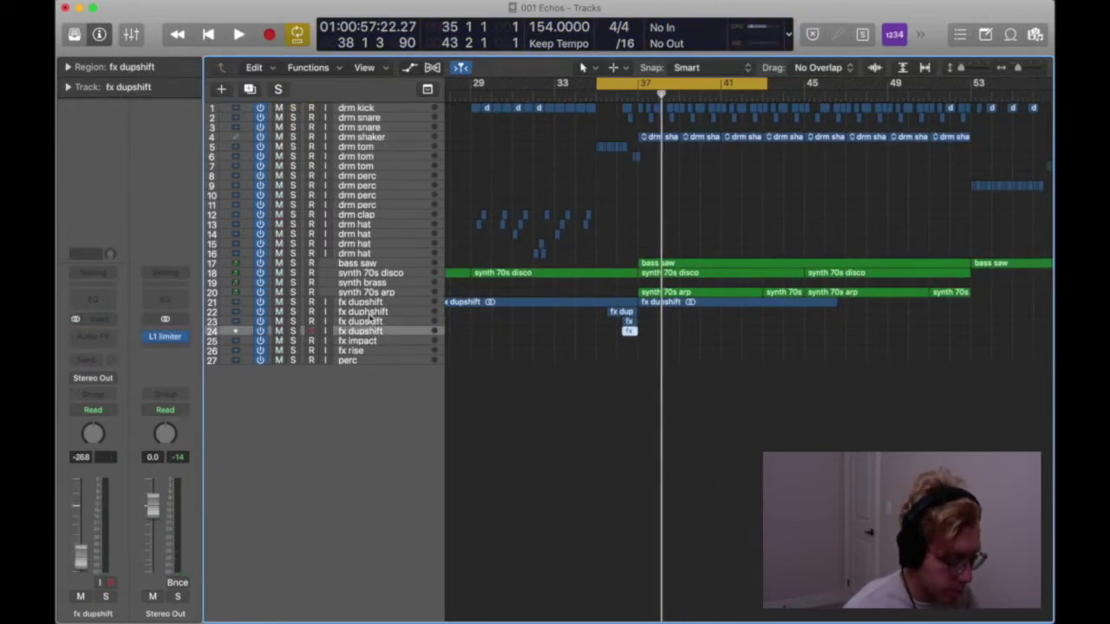
left_click(363, 311, "shift")
key("s")
key("space")
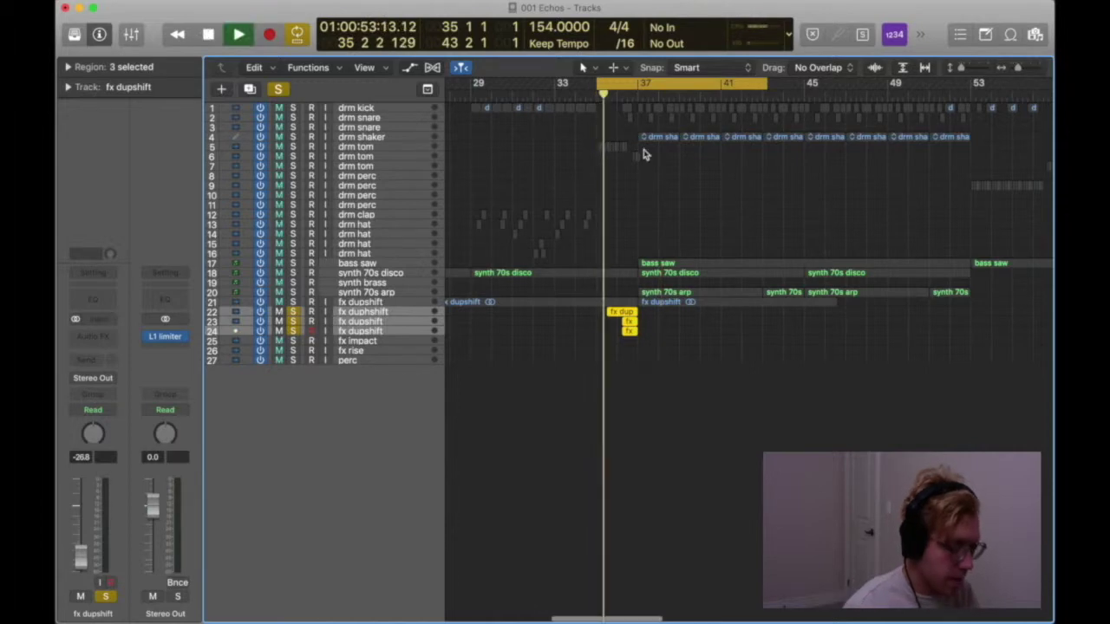
key("super+Right")
key("super+Right")
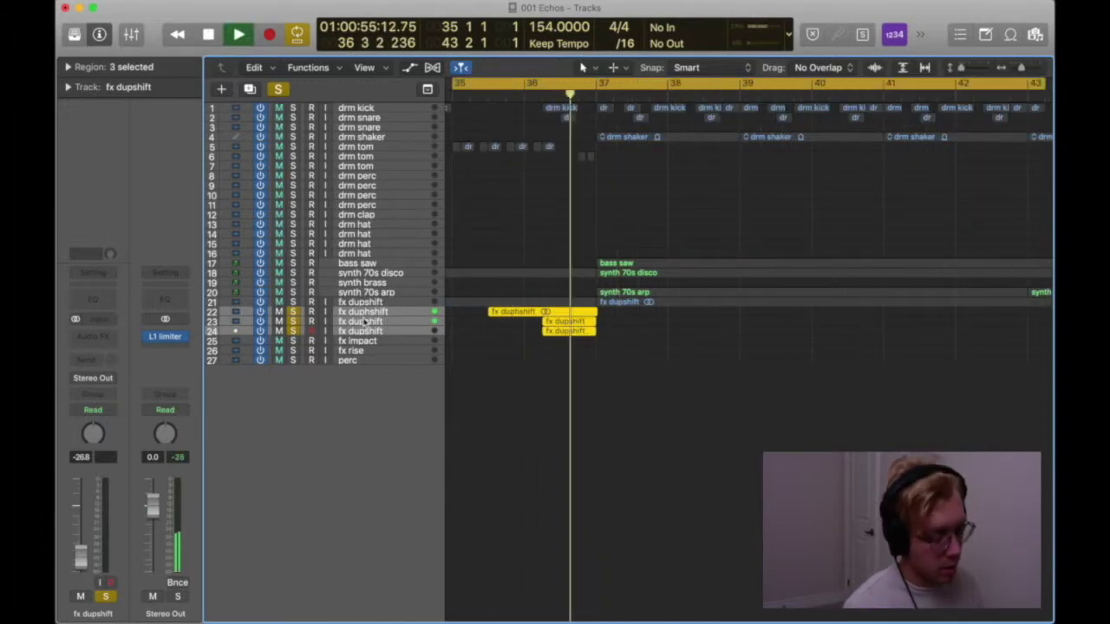
key("space")
key("super+Left")
key("super+Left")
key("super+Left")
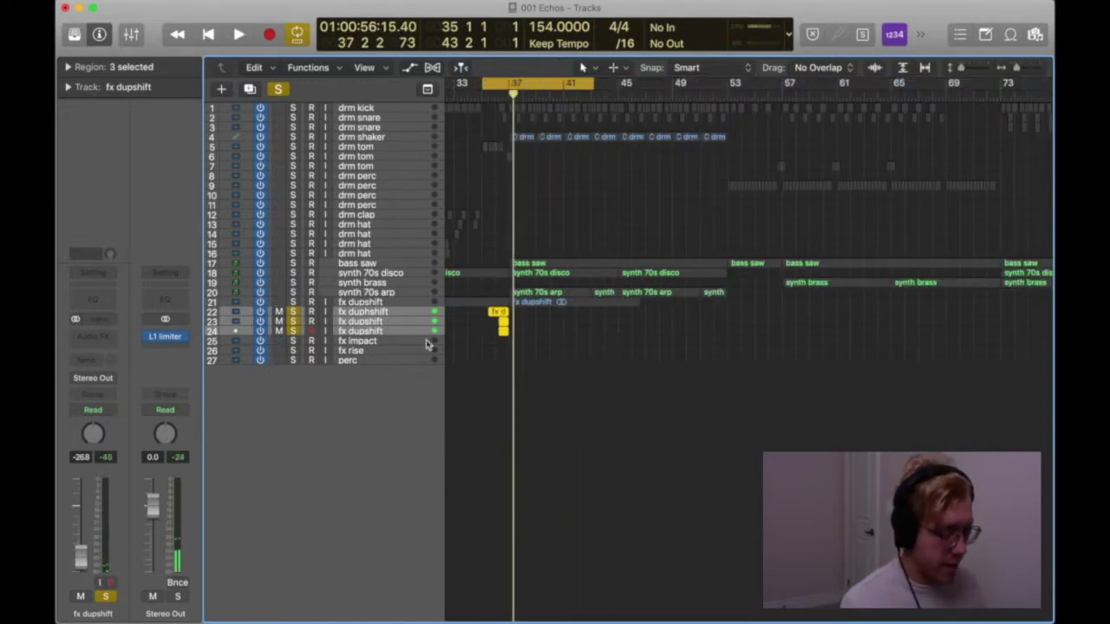
Step: Clear the fx solos, set the cycle range to bars 37 to 53, and play that section with all tracks
left_click(516, 90)
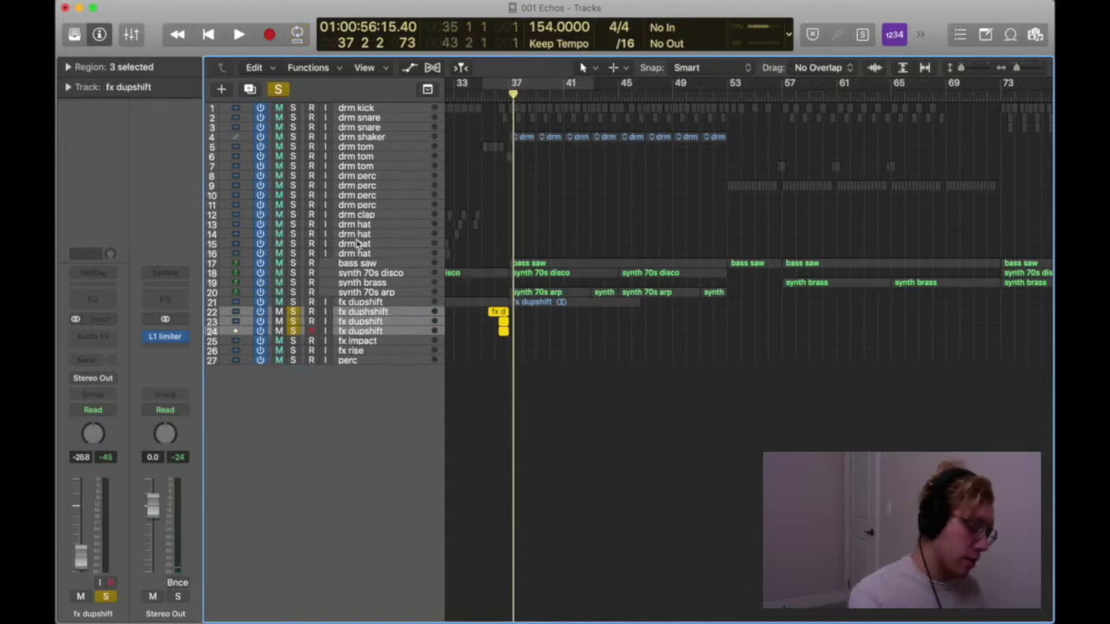
key("ctrl+s")
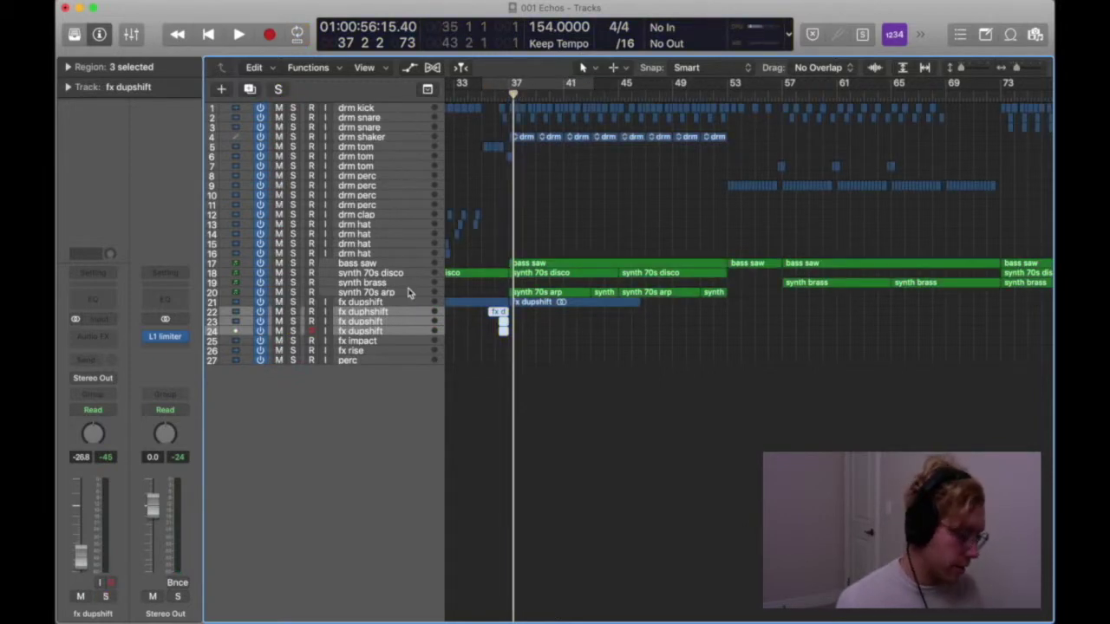
left_click_drag(514, 89, 732, 90)
key("space")
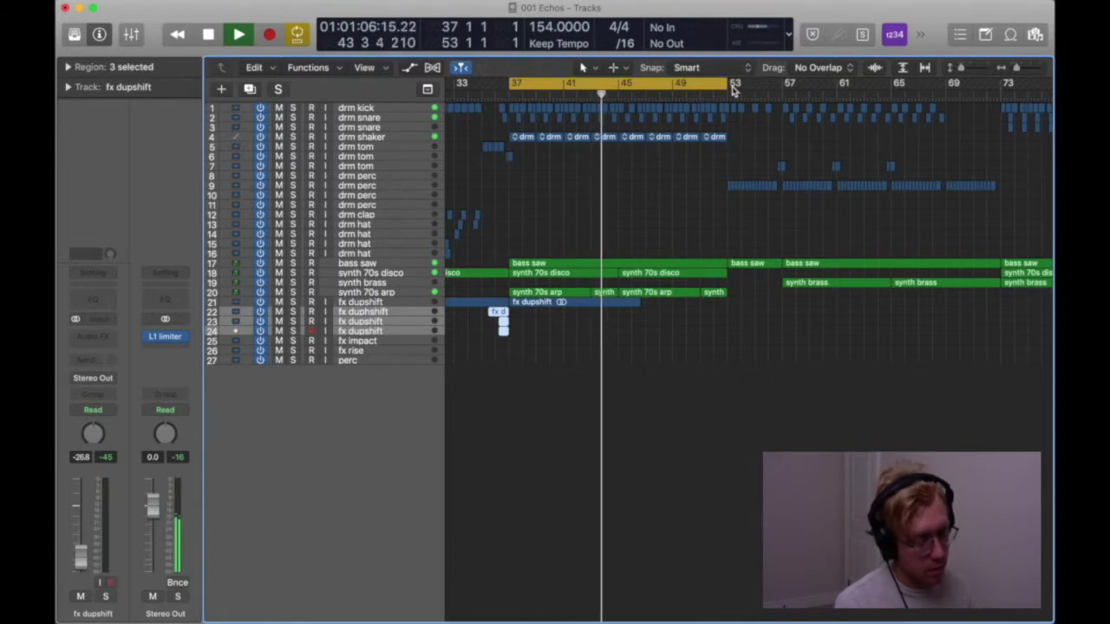
key("space")
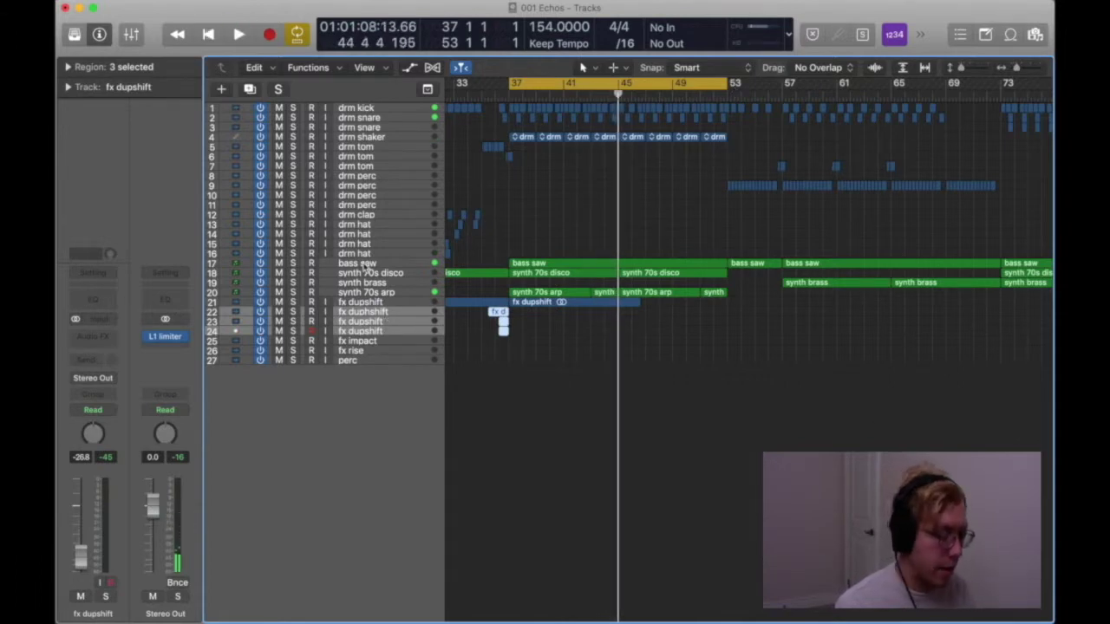
Step: Solo the bass saw track and play it briefly from bar 37
left_click(301, 263)
key("space")
key("space")
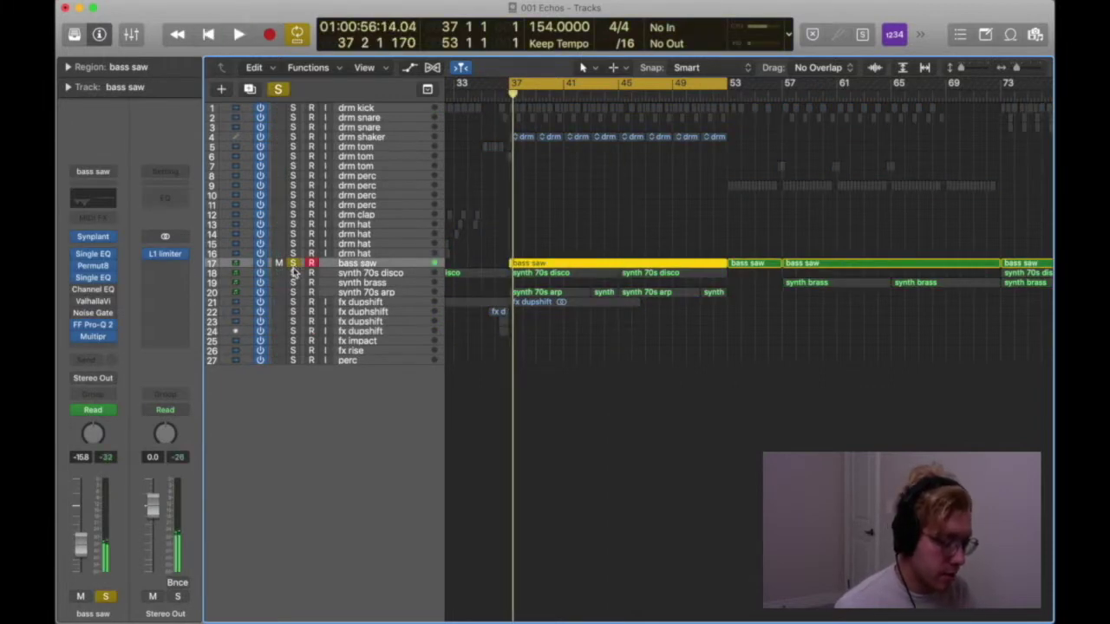
Step: Switch the solo from bass saw to synth 70s disco and play it from bar 37
left_click(292, 263)
left_click(293, 272)
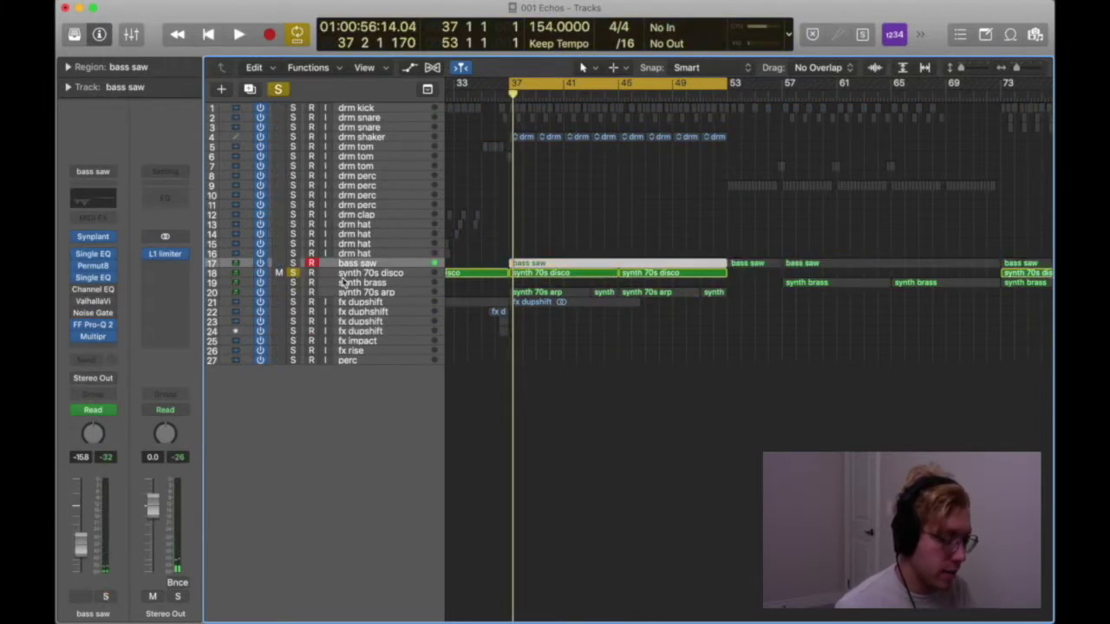
key("space")
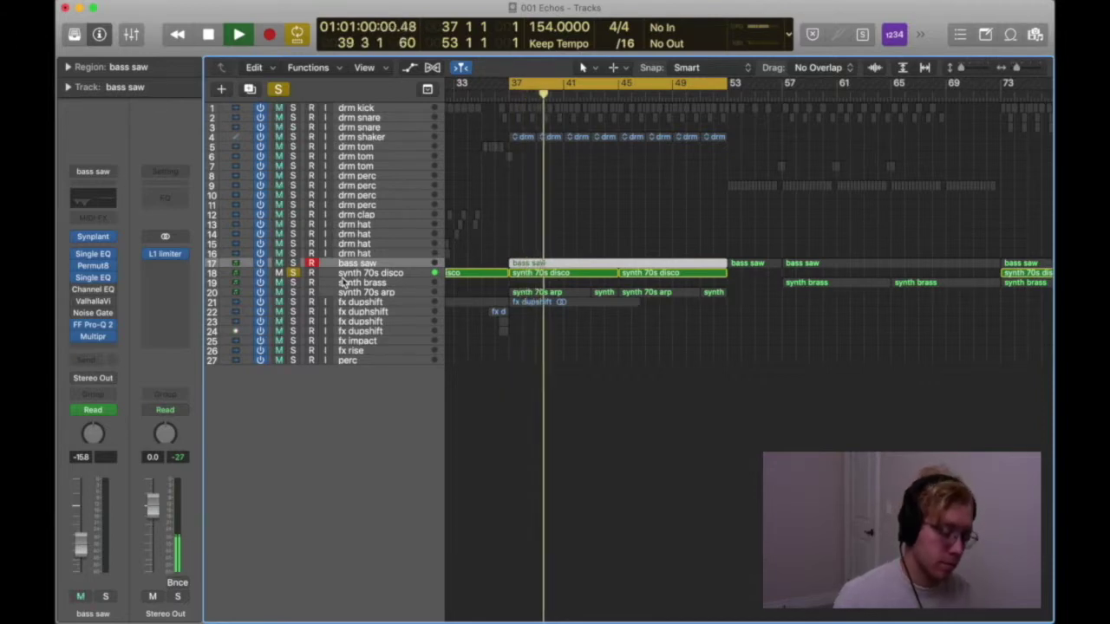
key("space")
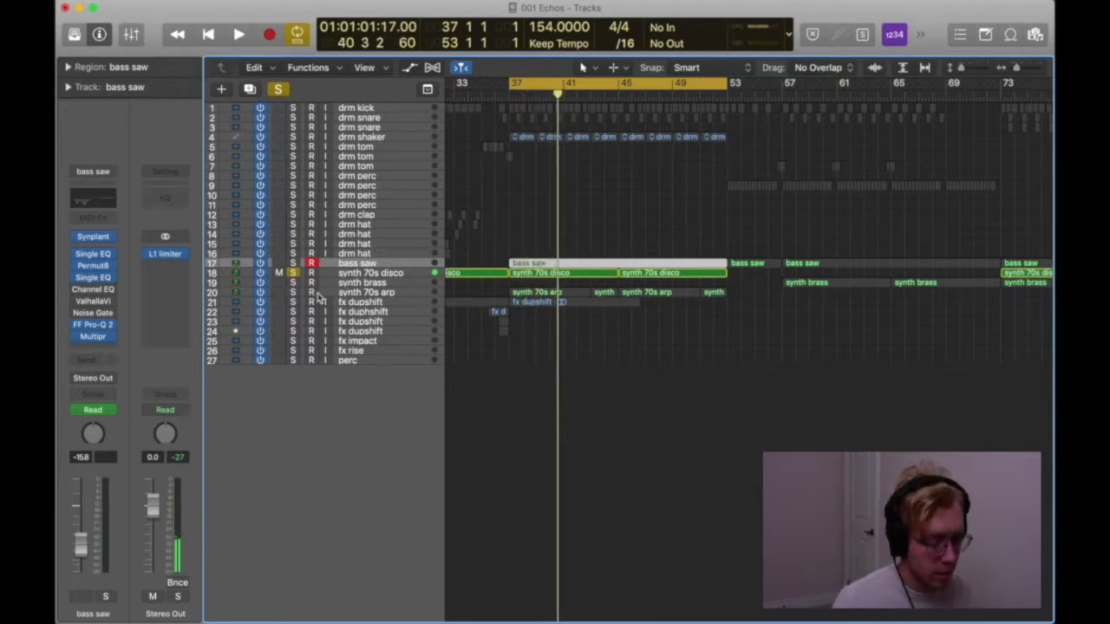
Step: Move the solo from synth 70s disco to synth 70s arp and select the arp track
left_click(292, 282)
left_click(292, 272)
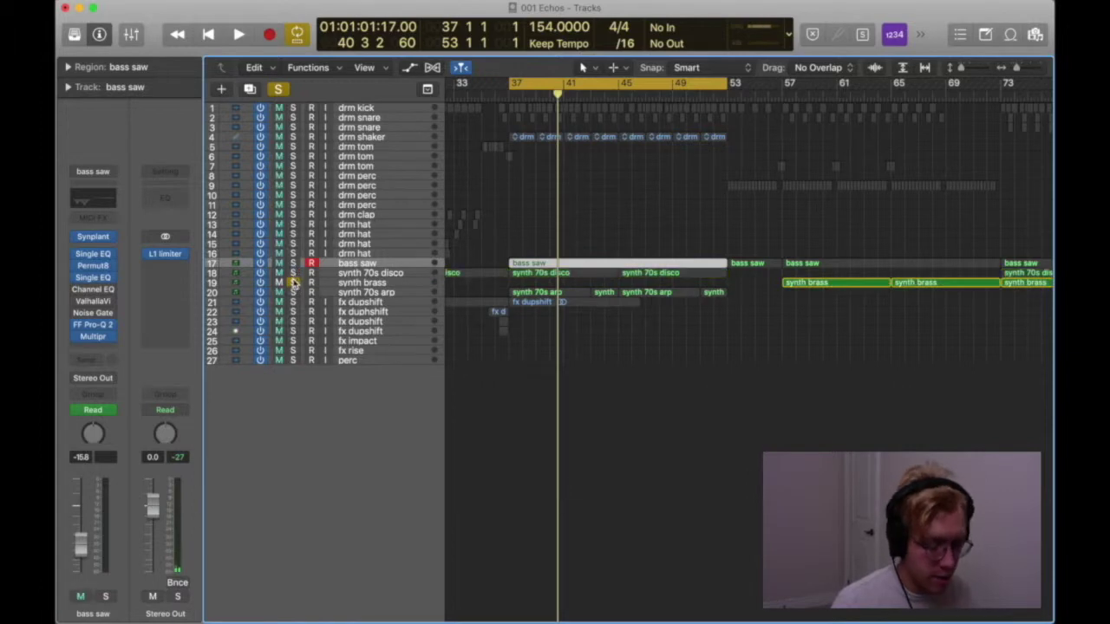
left_click(292, 292)
left_click(292, 283)
left_click(362, 296)
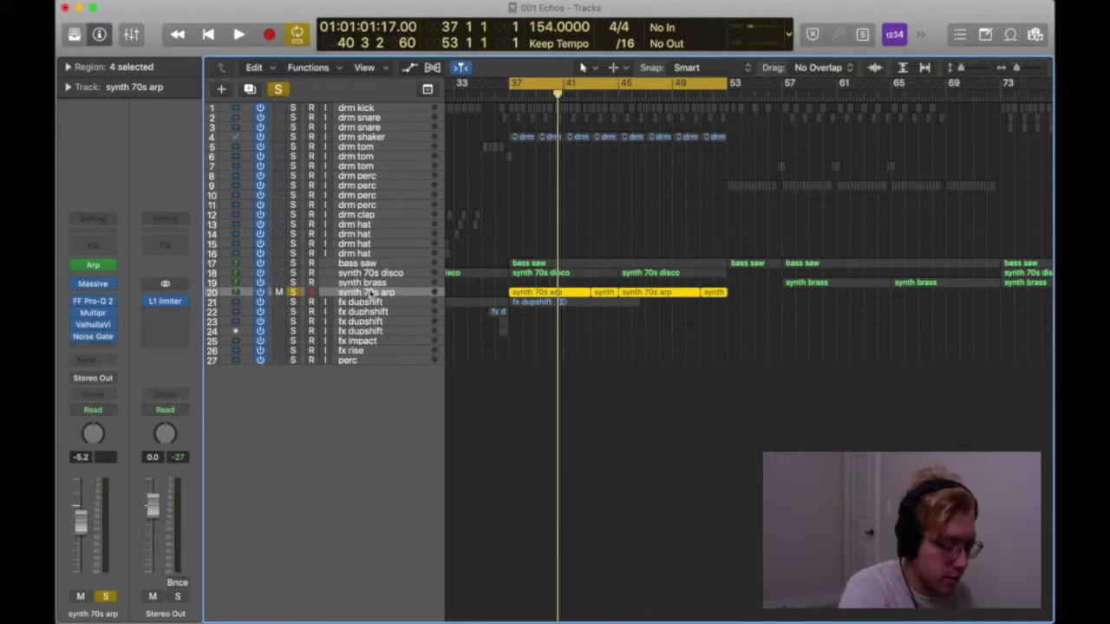
Step: Compare the synth 70s disco track with synth 70s arp by toggling the disco solo, and play the arp alone
left_click(373, 273)
left_click(293, 273)
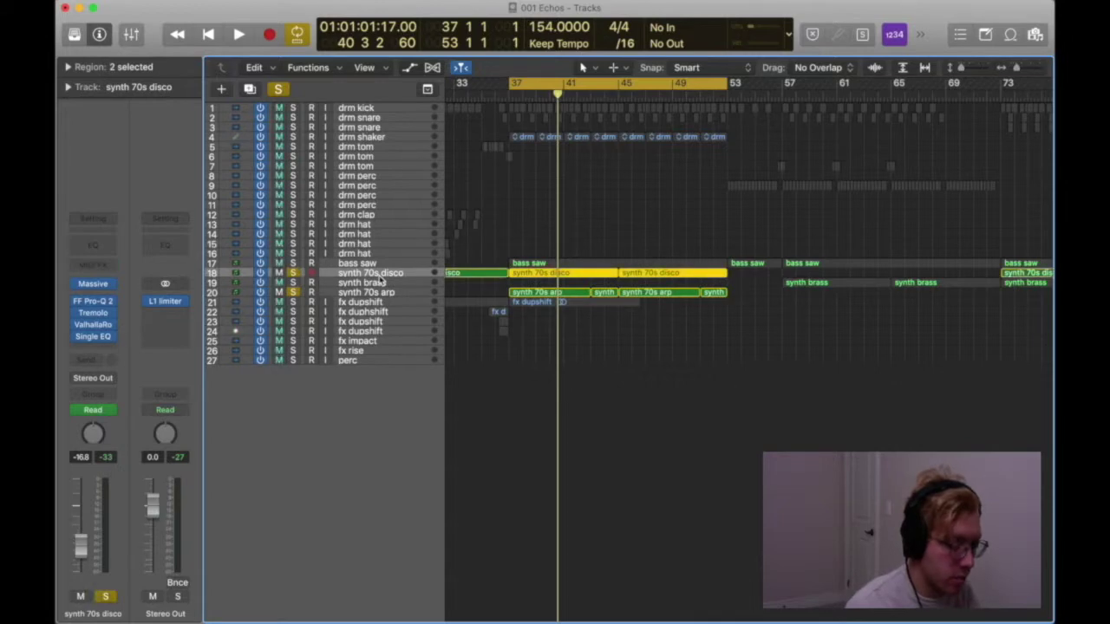
key("shift+space")
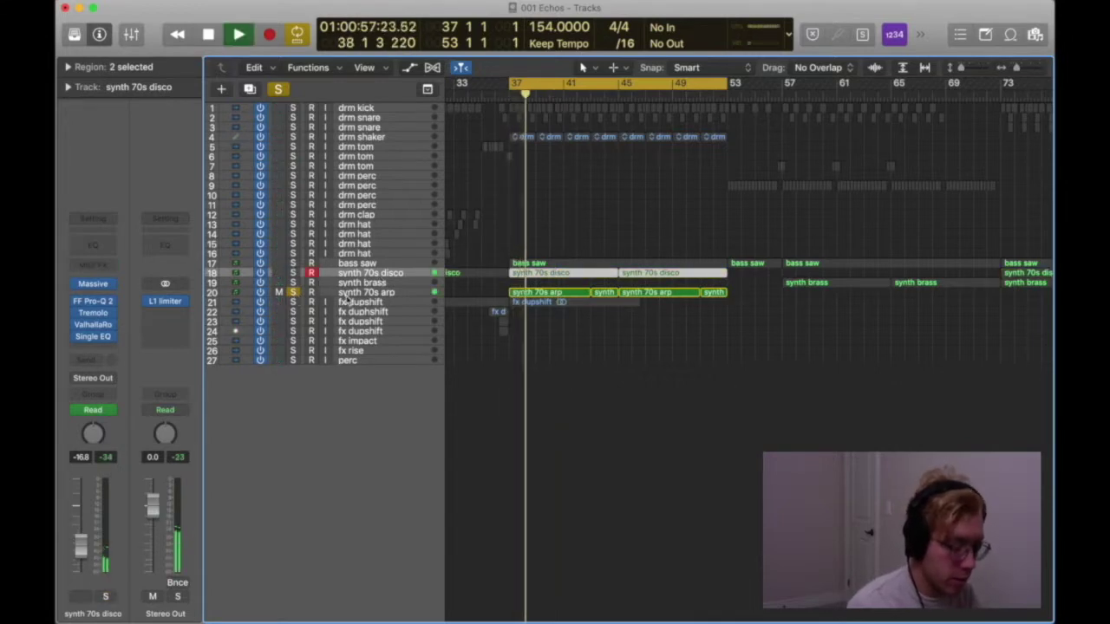
left_click(347, 294)
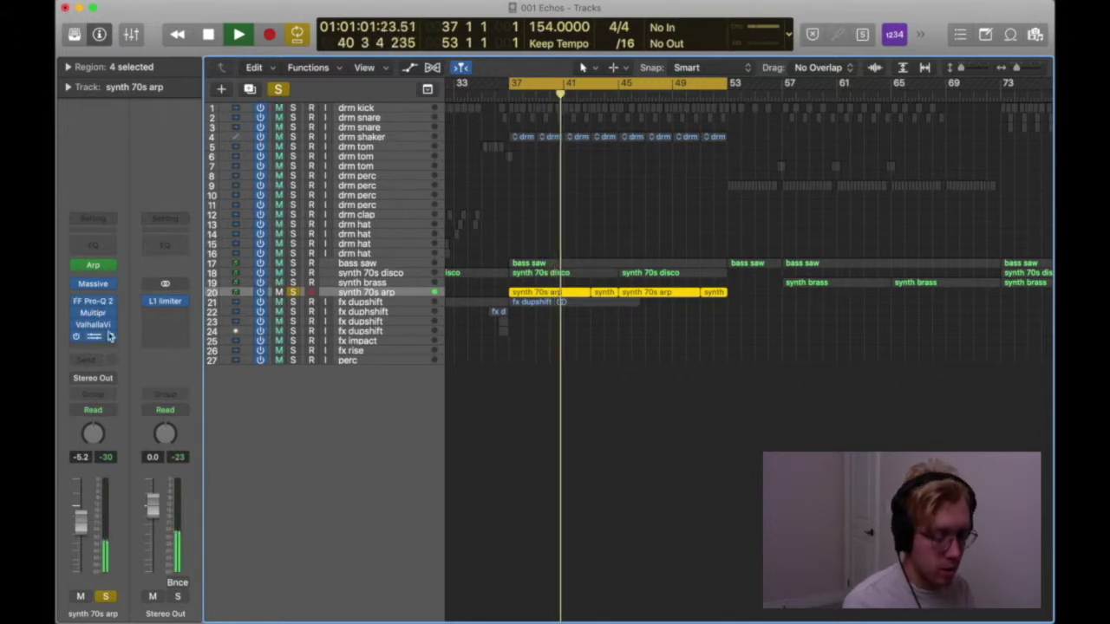
key("space")
Step: Open FF Pro-Q 2 on synth 70s arp and compare the sound with the equalizer bypassed and enabled during playback
left_click(94, 302)
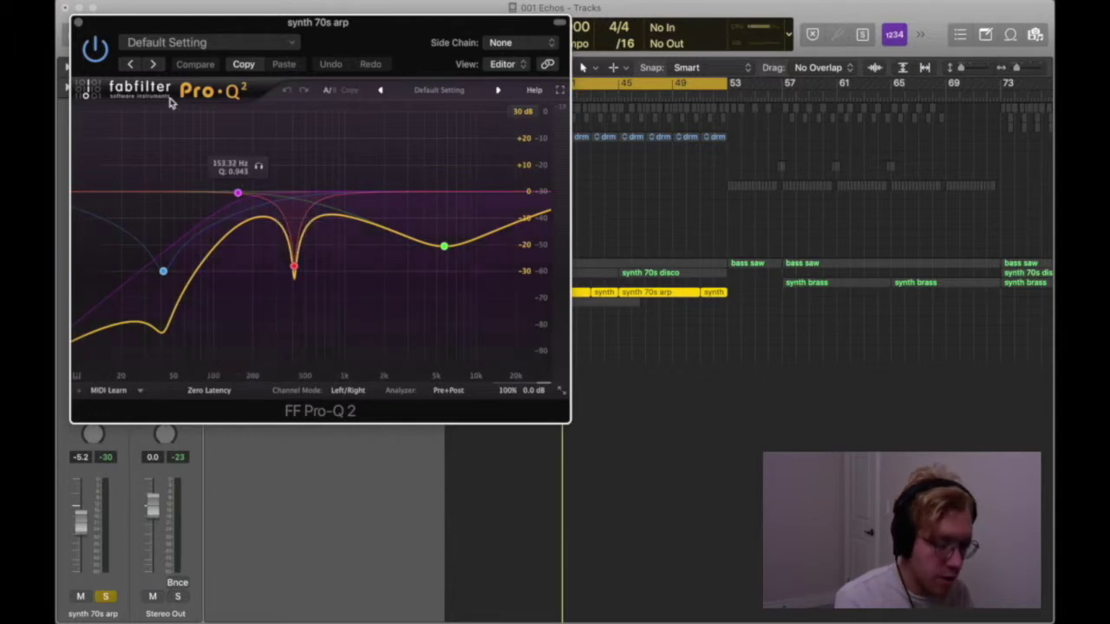
left_click_drag(108, 37, 186, 37)
key("space")
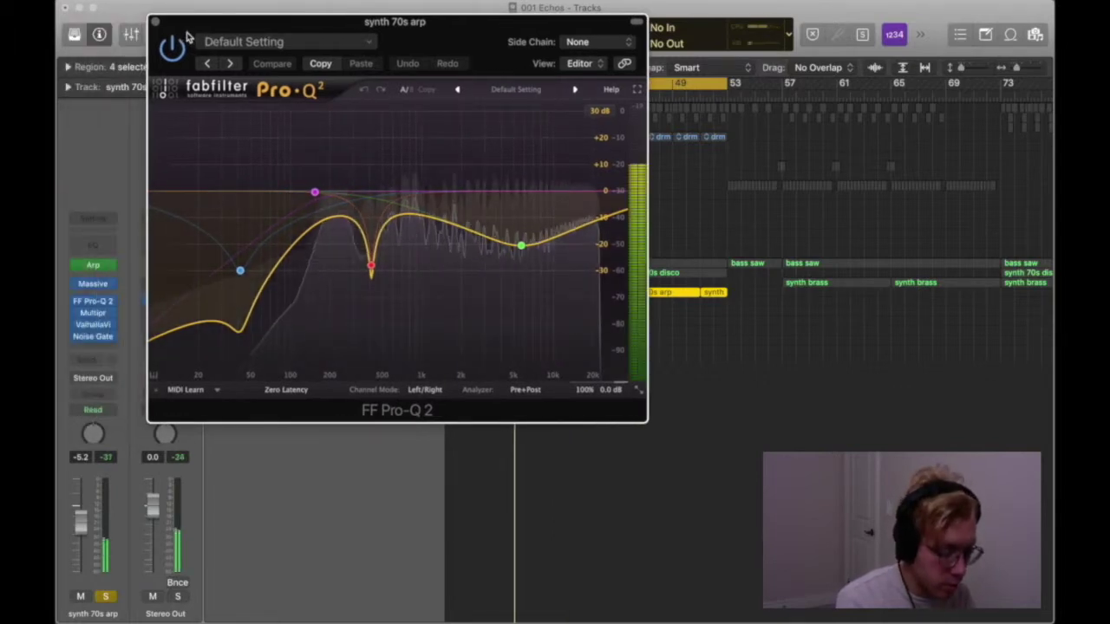
left_click(172, 46)
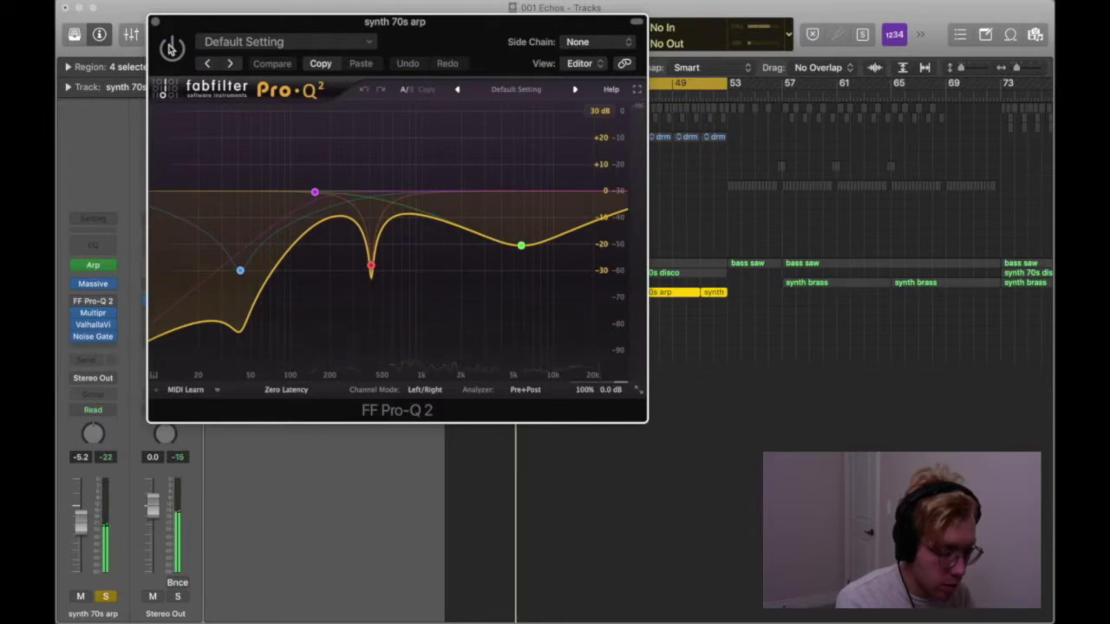
left_click(172, 47)
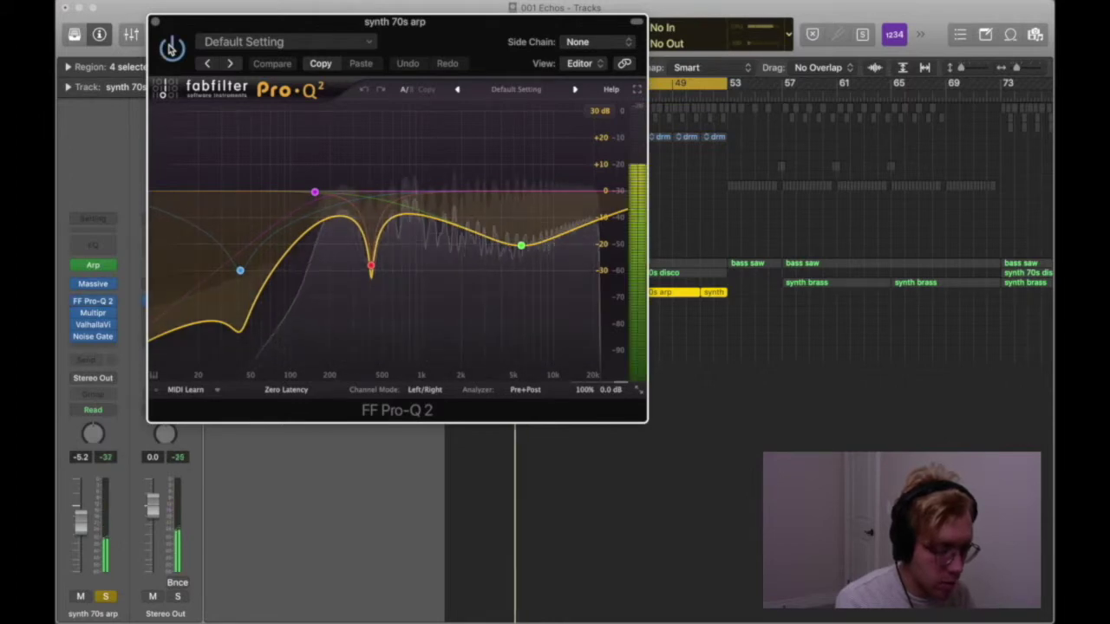
key("space")
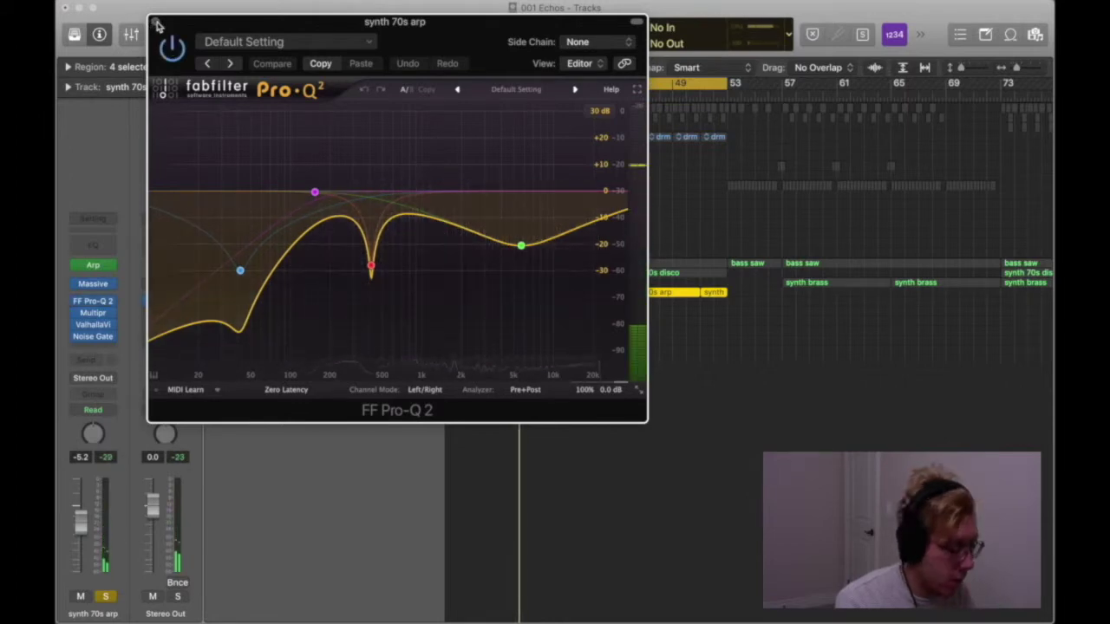
left_click(156, 23)
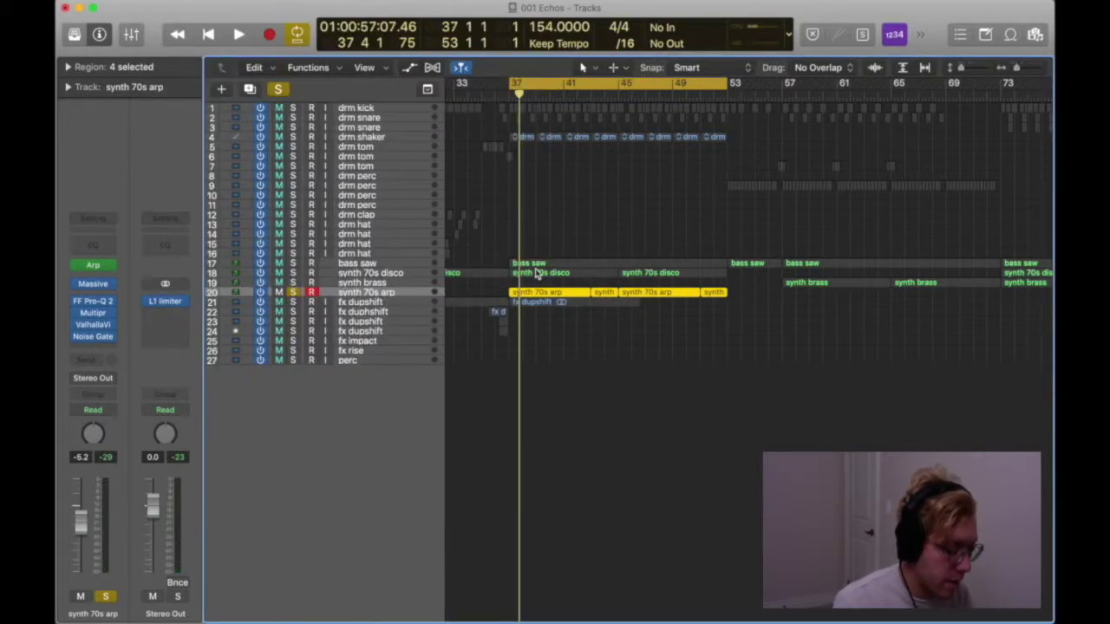
Step: Inspect the Multipressor on synth 70s arp and play that track soloed together with the first fx dupshift track
left_click(293, 301)
left_click(94, 314)
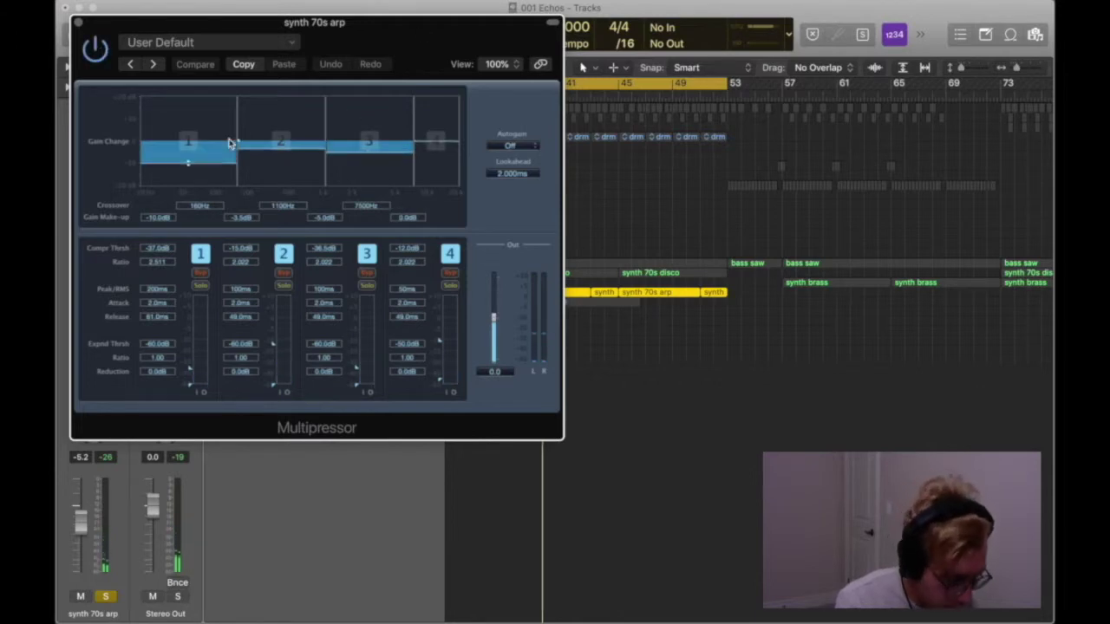
left_click(77, 23)
key("space")
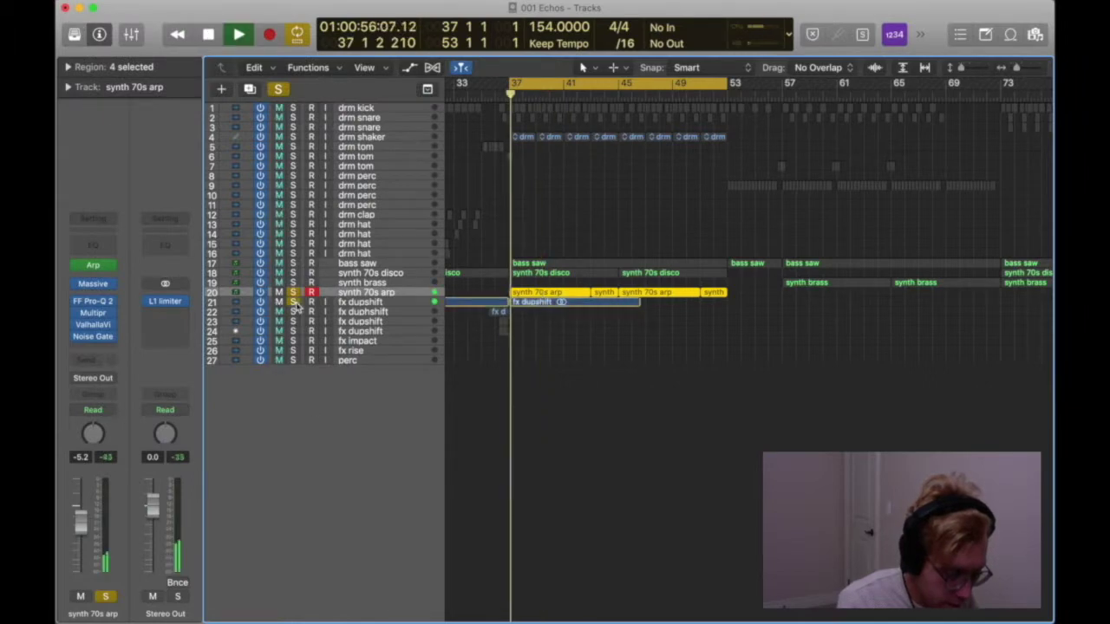
key("space")
Step: Clear the remaining solos and view the ValhallaVintageVerb settings on the synth 70s arp track
left_click(293, 295)
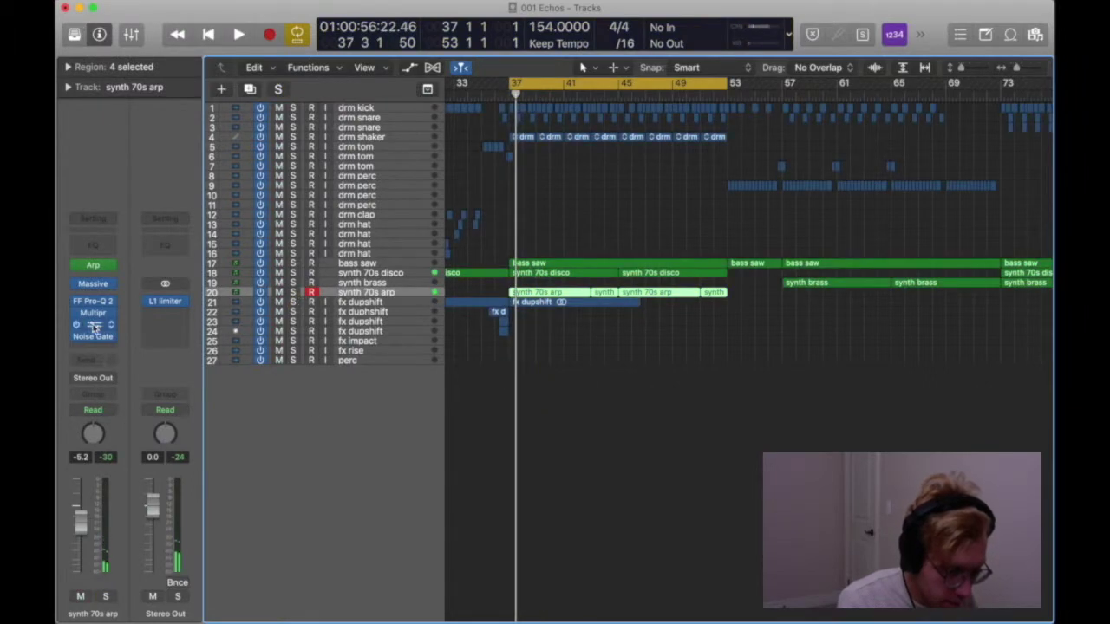
key("v")
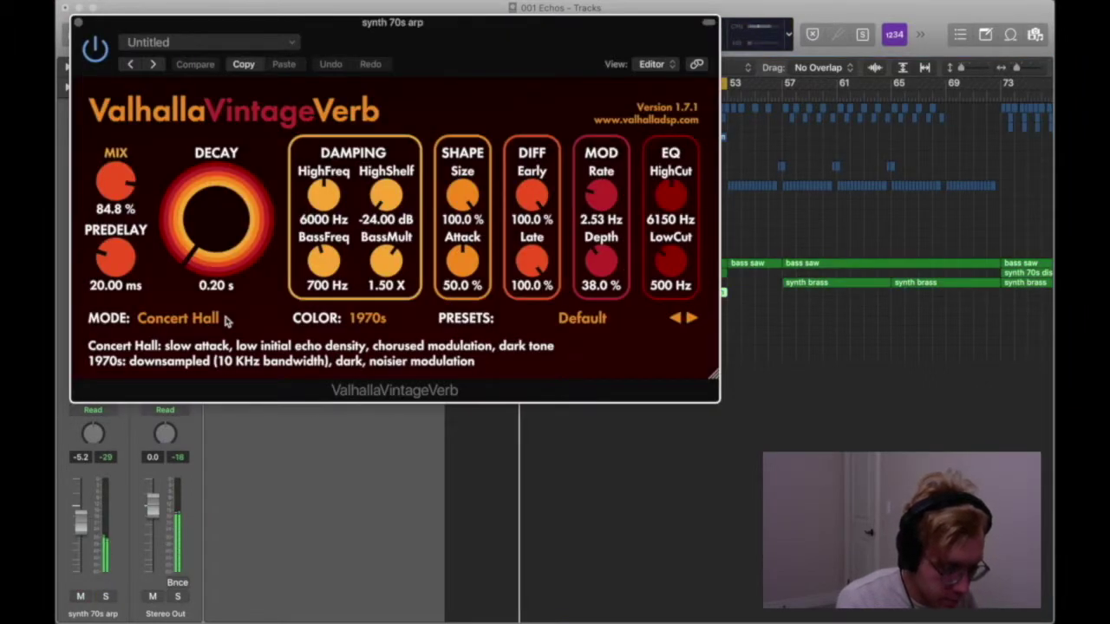
left_click(77, 21)
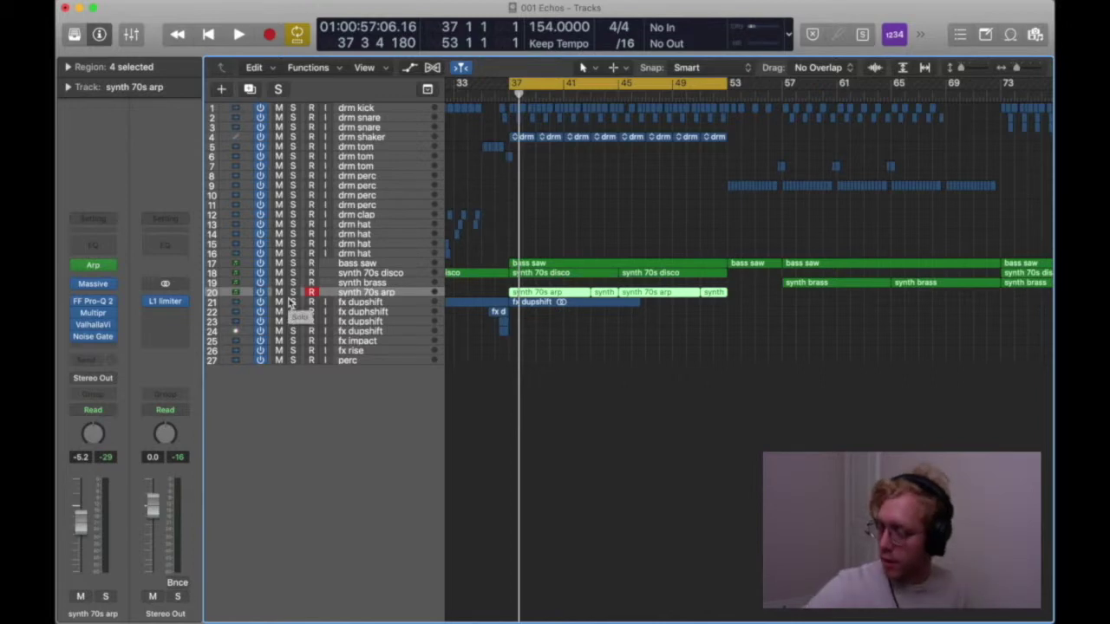
Step: Play the looped section, then inspect the Noise Gate on synth 70s arp, keeping drm kick (Audio 2) as its side-chain source
key("space")
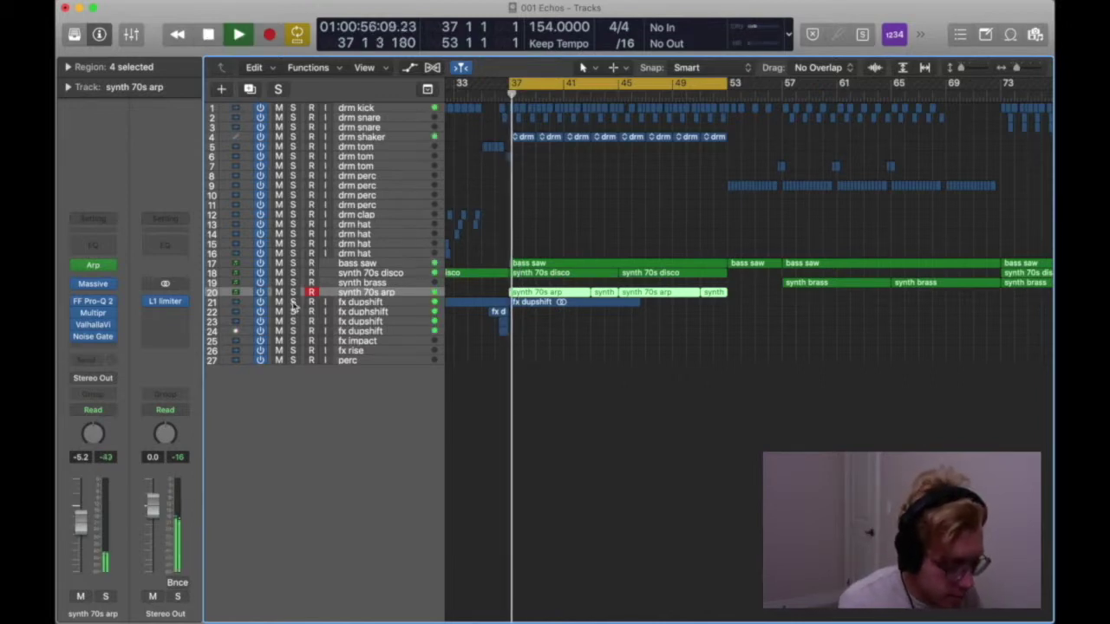
key("space")
left_click(95, 339)
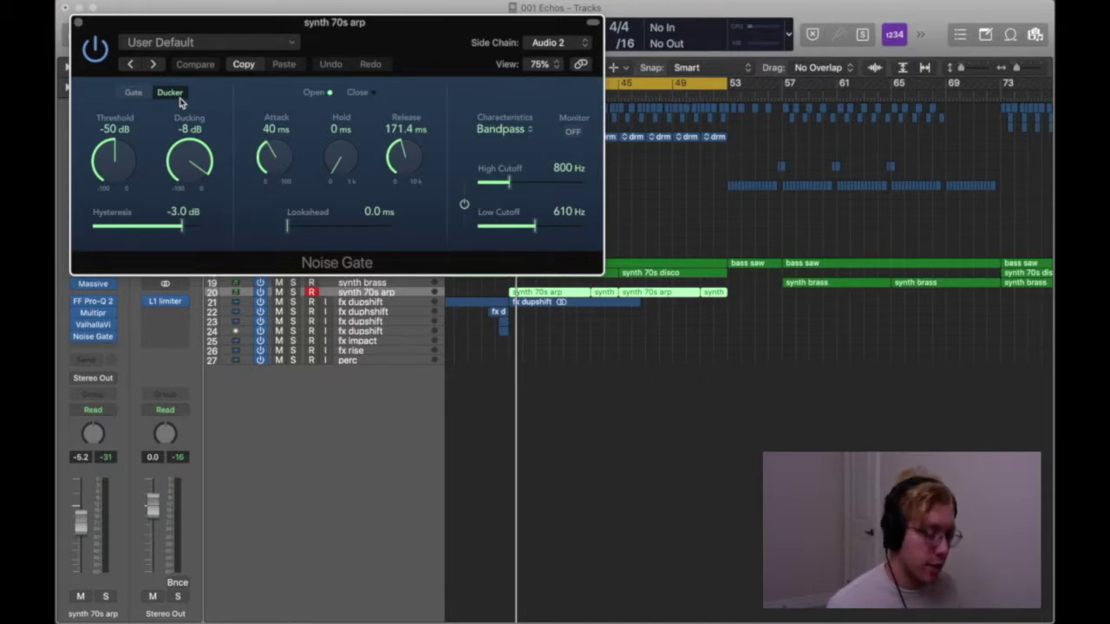
left_click(548, 43)
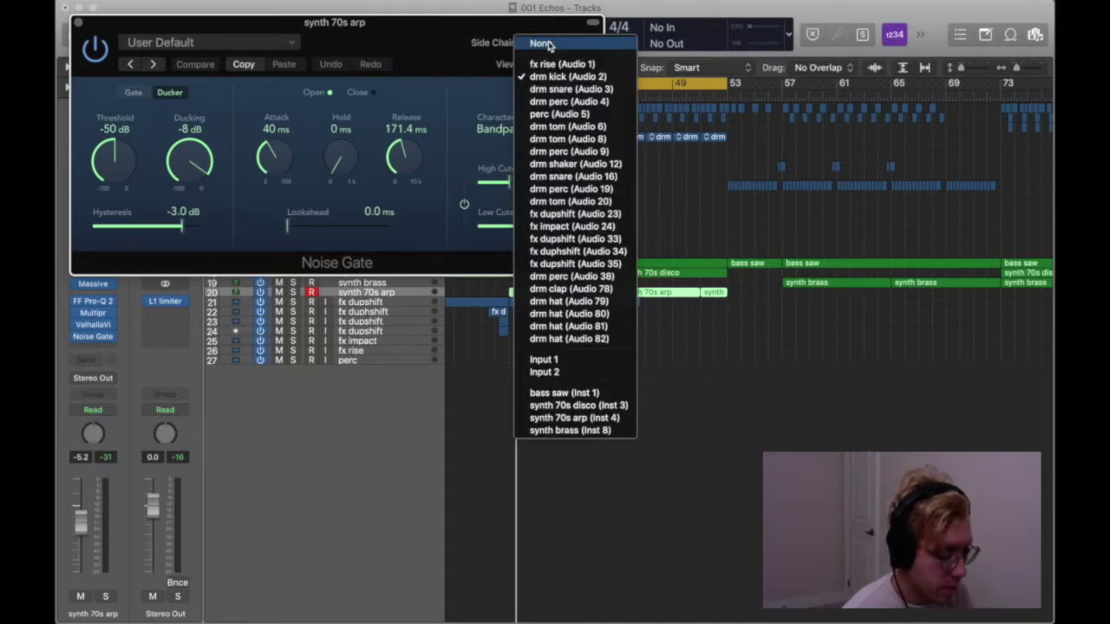
left_click(559, 76)
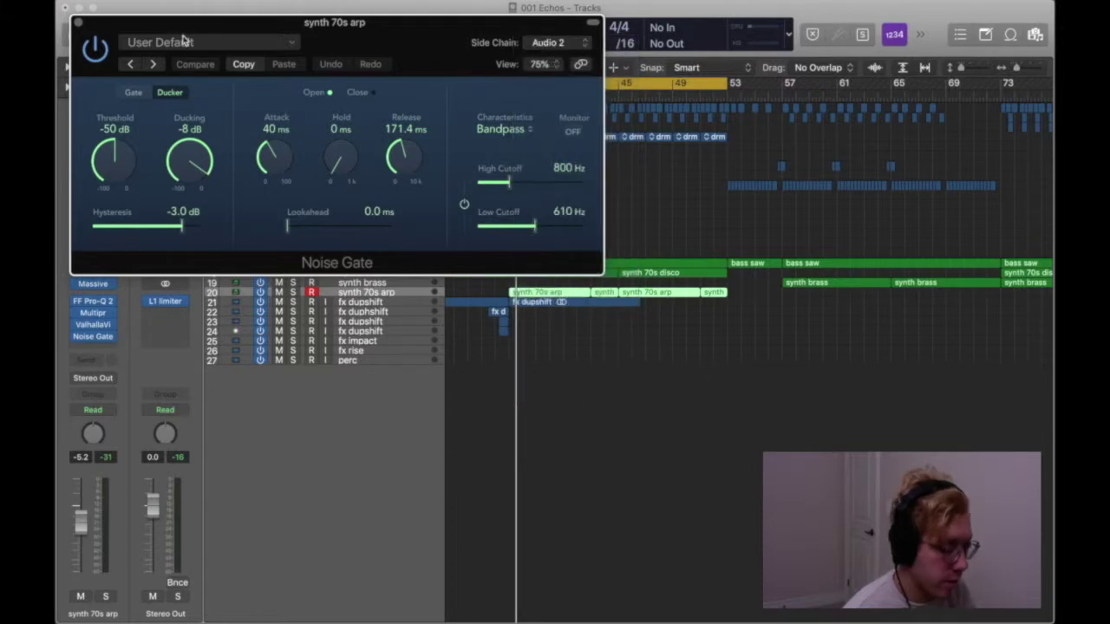
left_click(78, 24)
Step: Play the loop in full, solo synth 70s arp during playback, then stop and clear the solo
key("space")
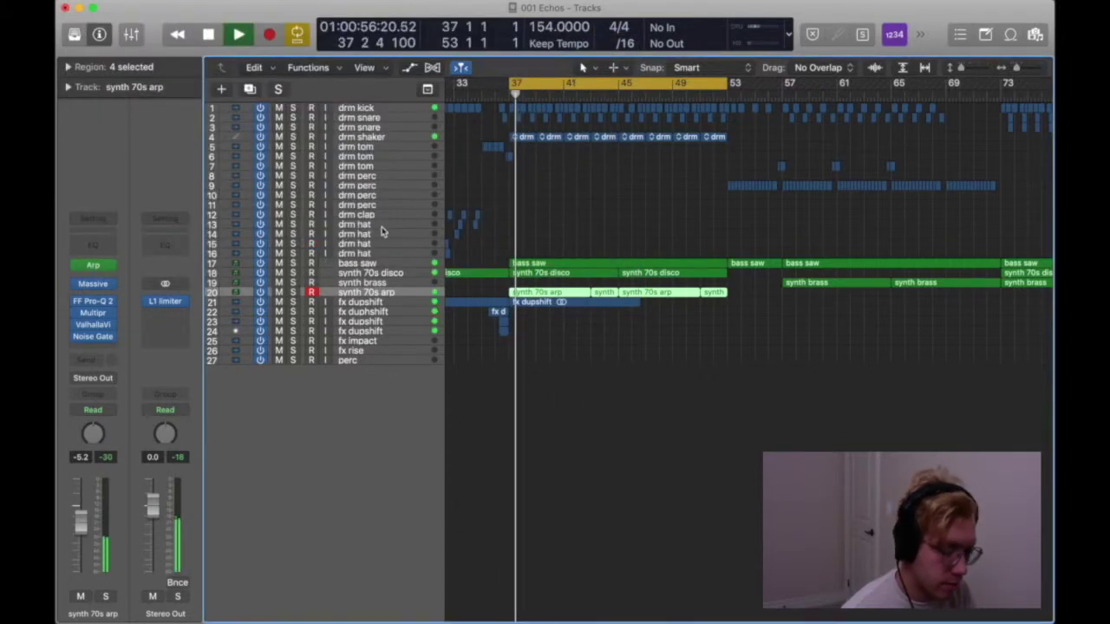
left_click(293, 292)
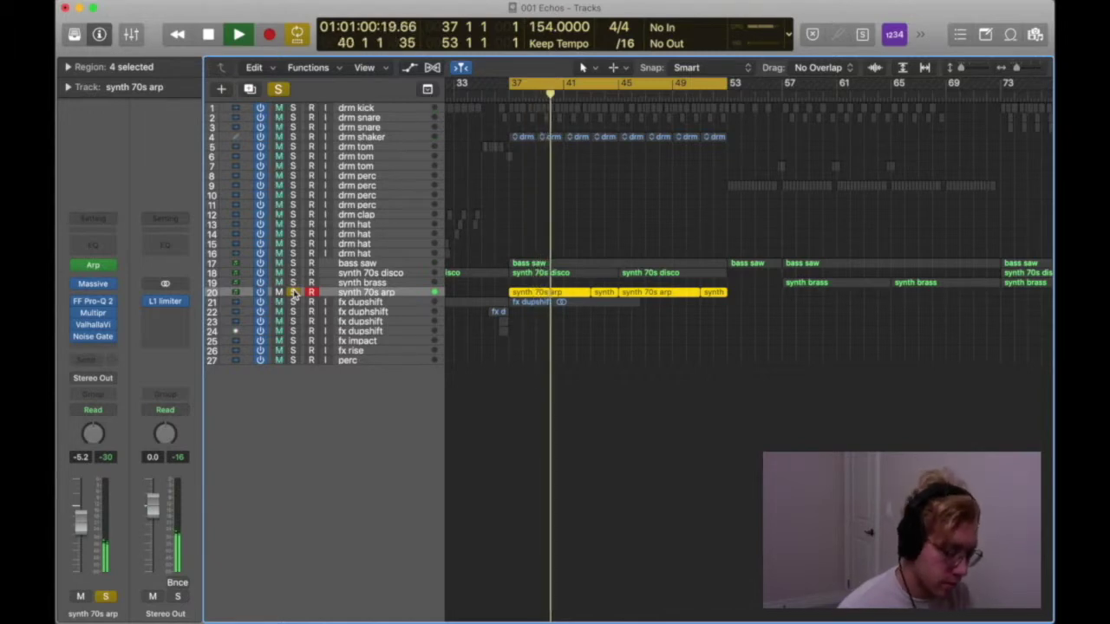
key("space")
left_click(293, 292)
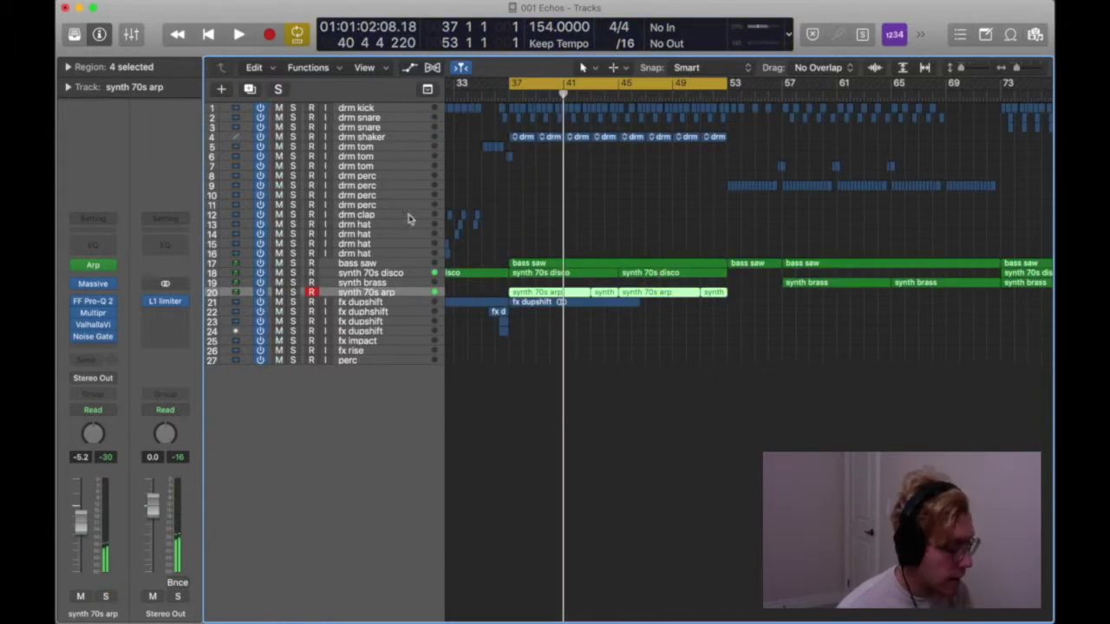
Step: Switch off the cycle range and play the arrangement from bar 53
scroll(661, 132, "right", 2)
left_click(677, 87)
scroll(679, 92, "right", 2)
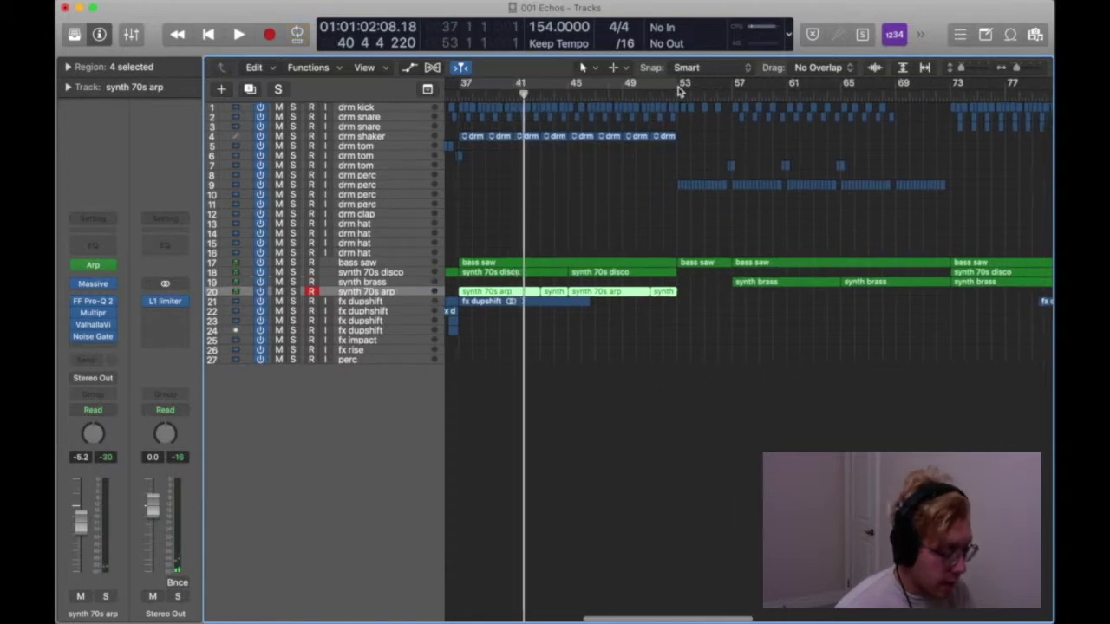
left_click(648, 93)
key("space")
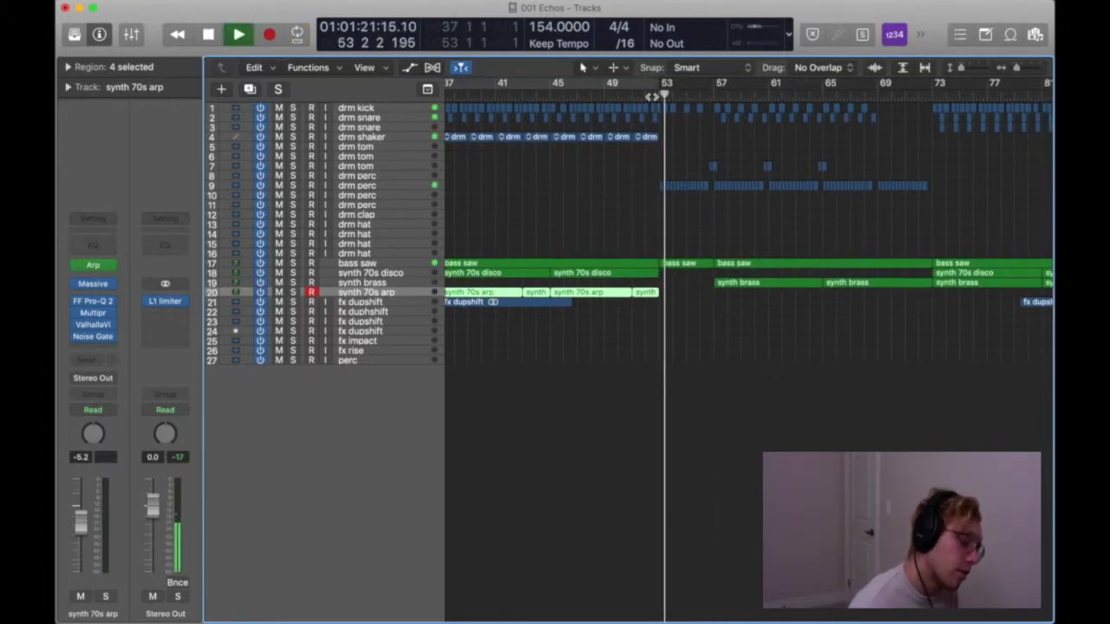
Step: Listen on into bar 57, set the cycle range to bars 57 to 73, and replay that section
scroll(745, 347, "right", 1)
left_click_drag(664, 85, 704, 84)
key("space")
left_click(704, 84)
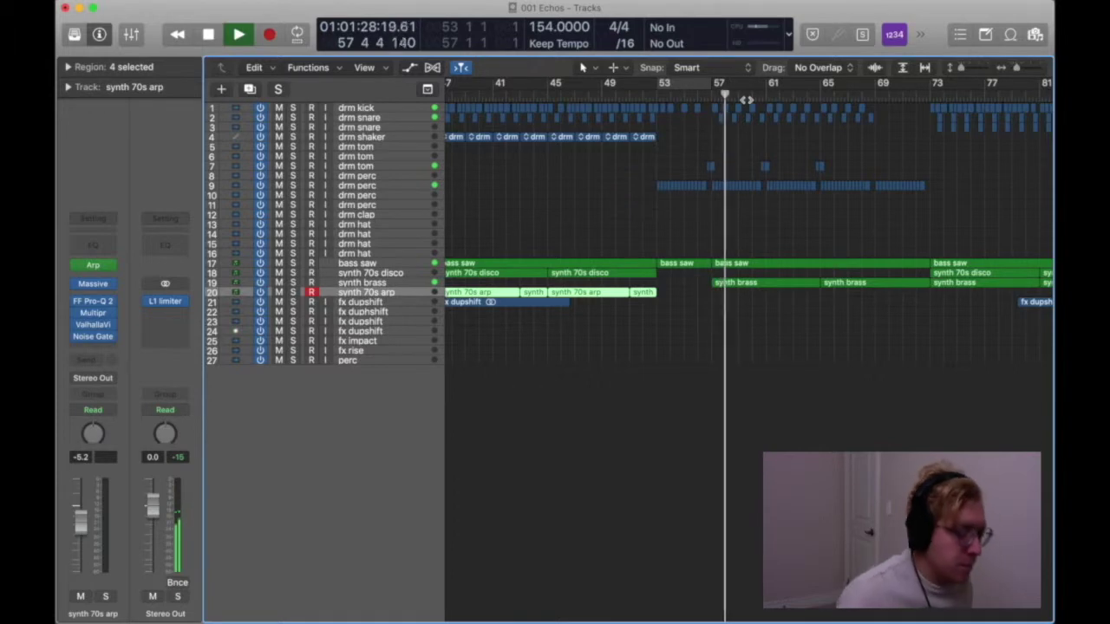
left_click_drag(738, 93, 927, 95)
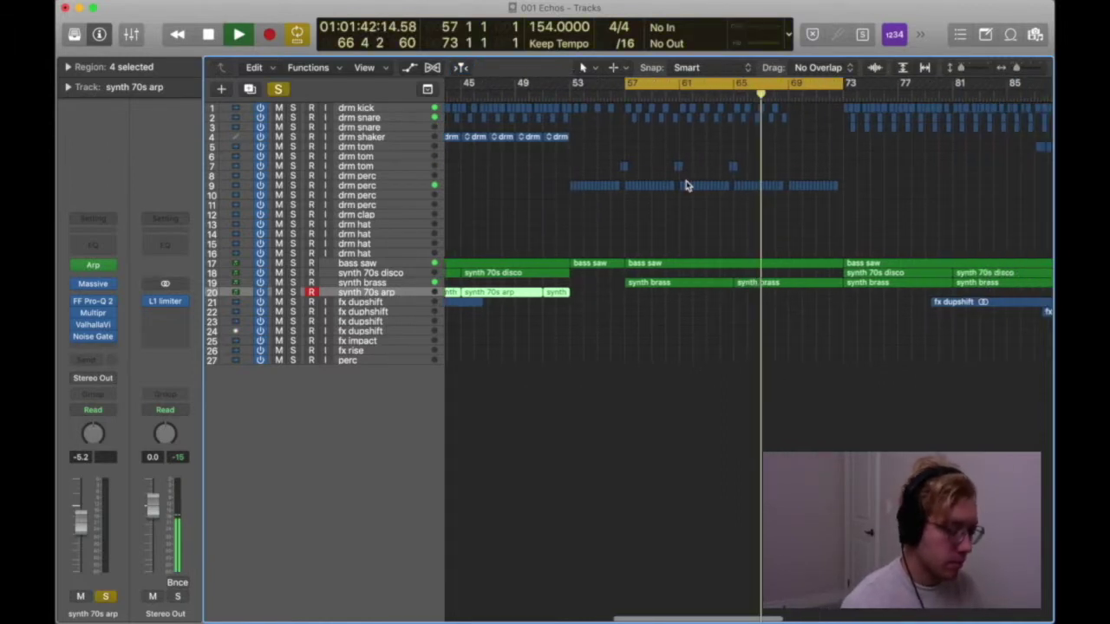
key("space")
key("space")
Step: Solo synth brass and view its Massive patch, including the FX2 Reverb settings, during playback
left_click(361, 282)
key("space")
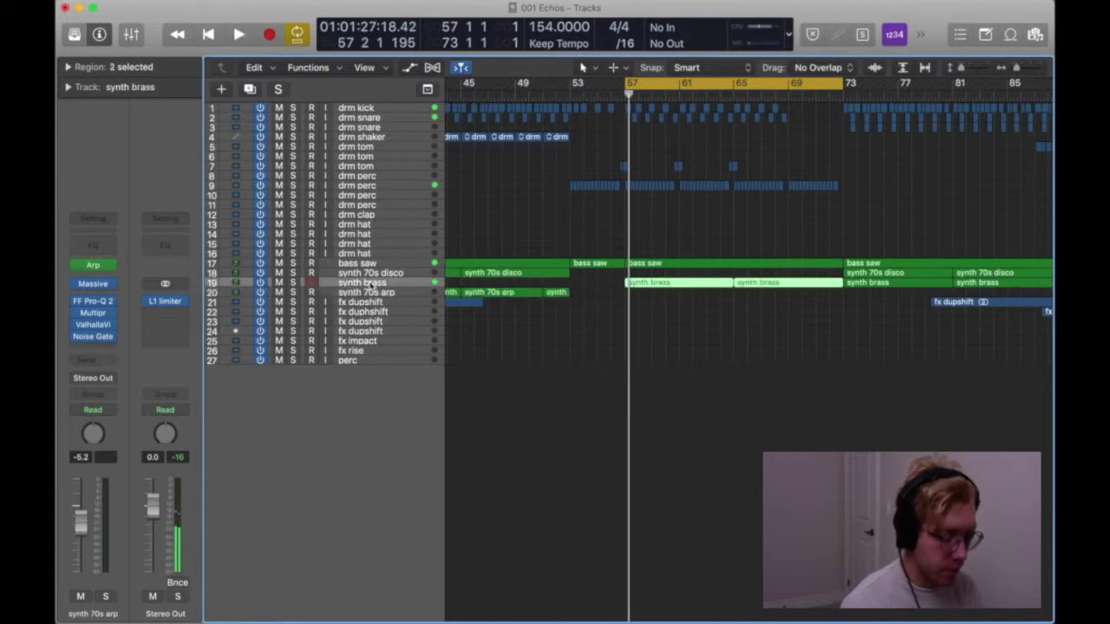
key("s")
key("v")
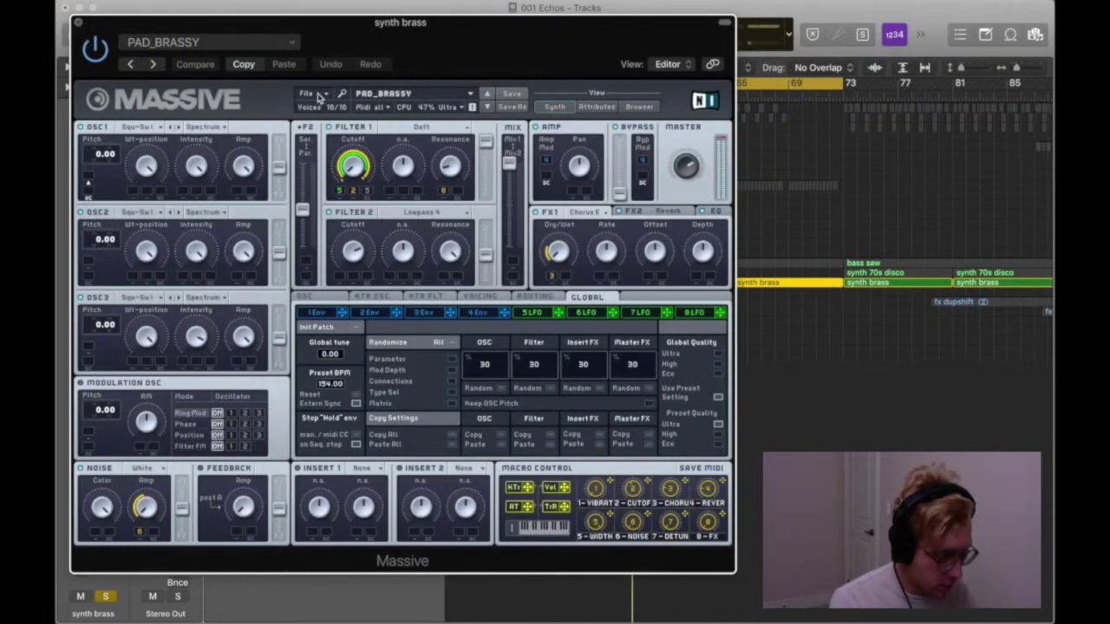
left_click(669, 212)
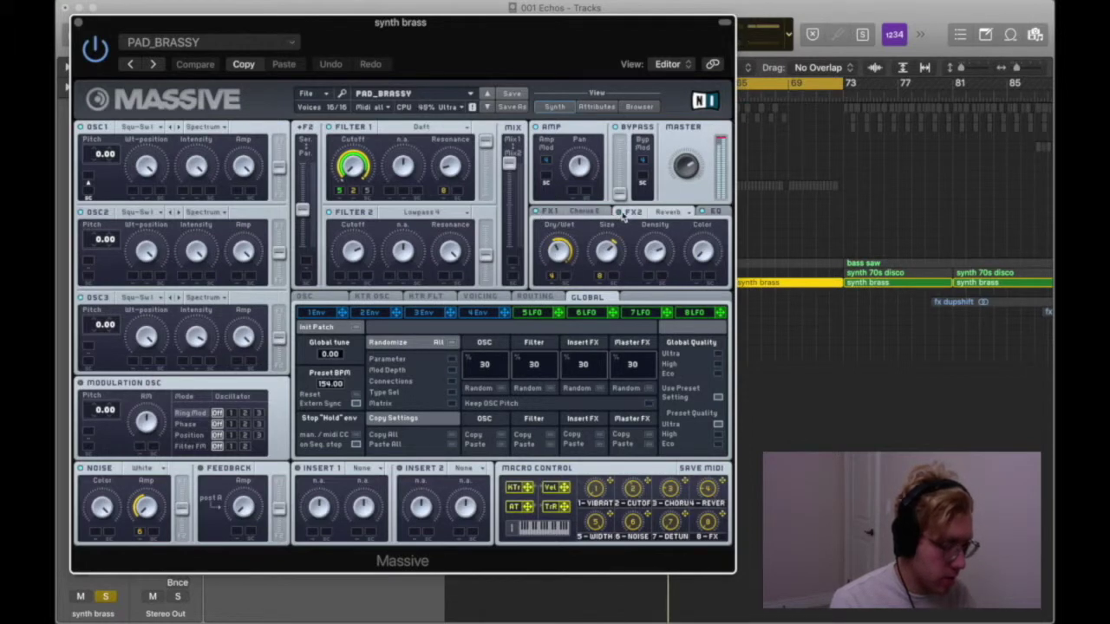
left_click(77, 24)
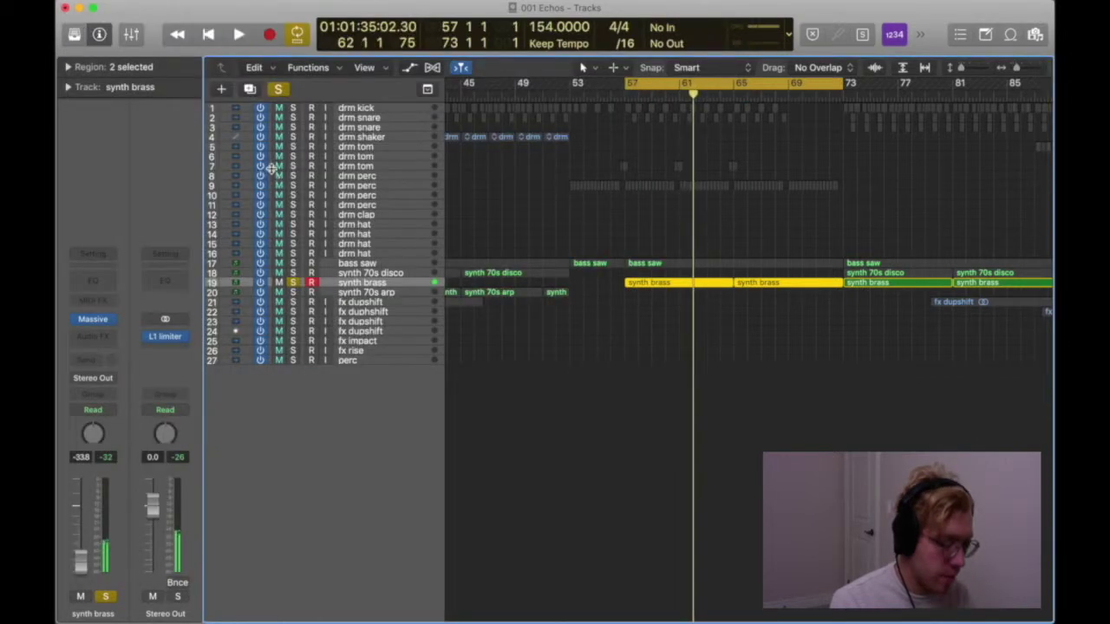
Step: Clear the synth brass solo and play the section from bar 57 with all tracks
left_click(293, 284)
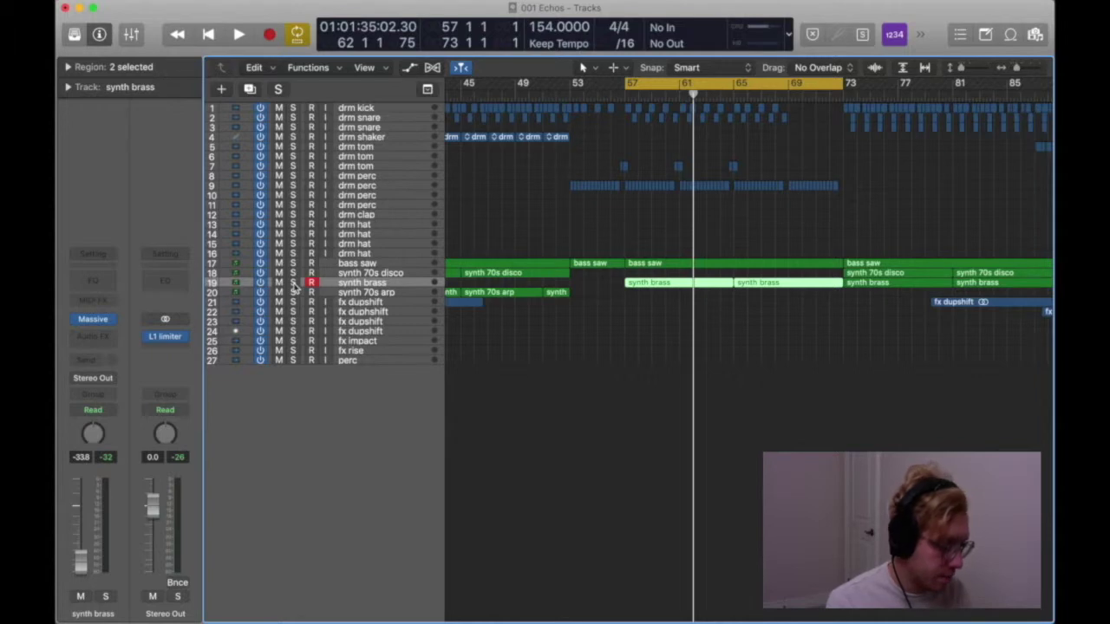
key("space")
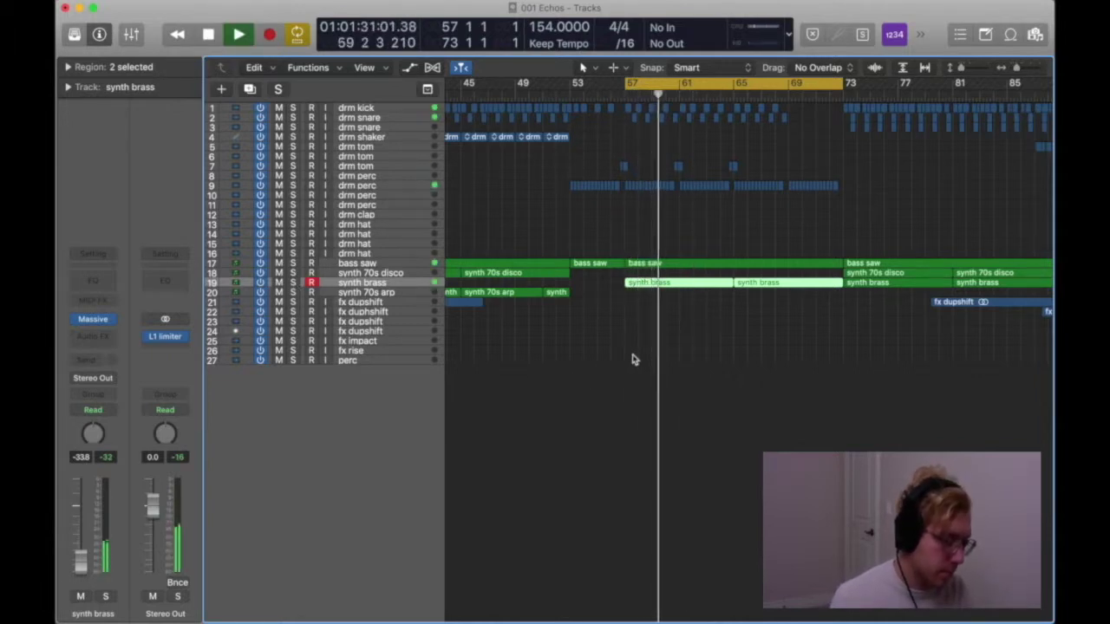
key("space")
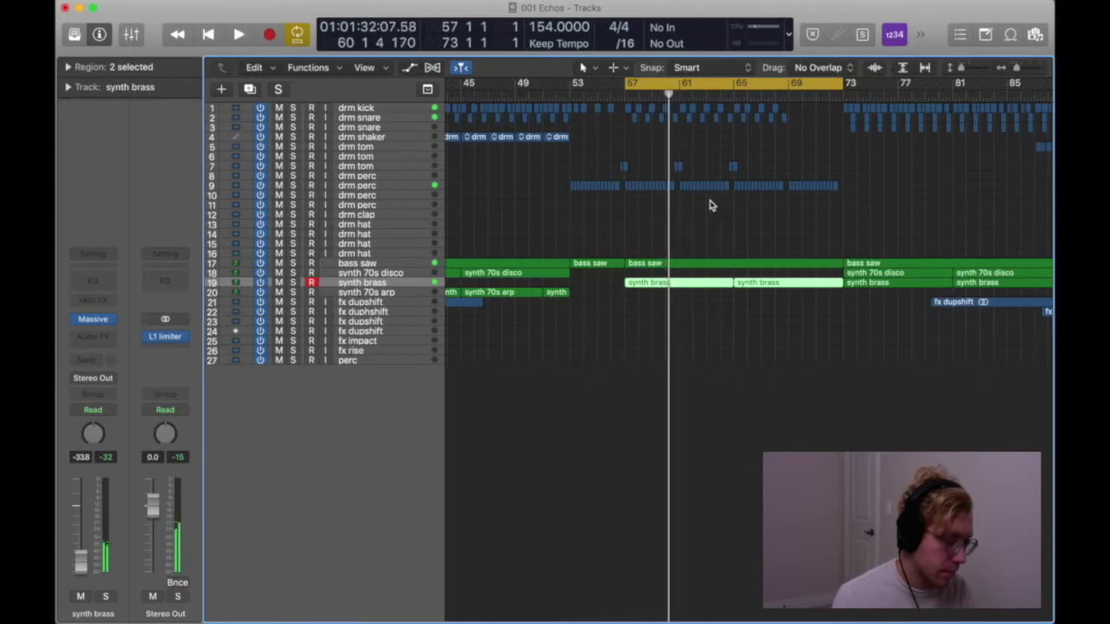
Step: Set the cycle range to bars 73 to 89 and play that section with all tracks
left_click(803, 86)
scroll(808, 122, "right", 6)
left_click_drag(658, 84, 868, 84)
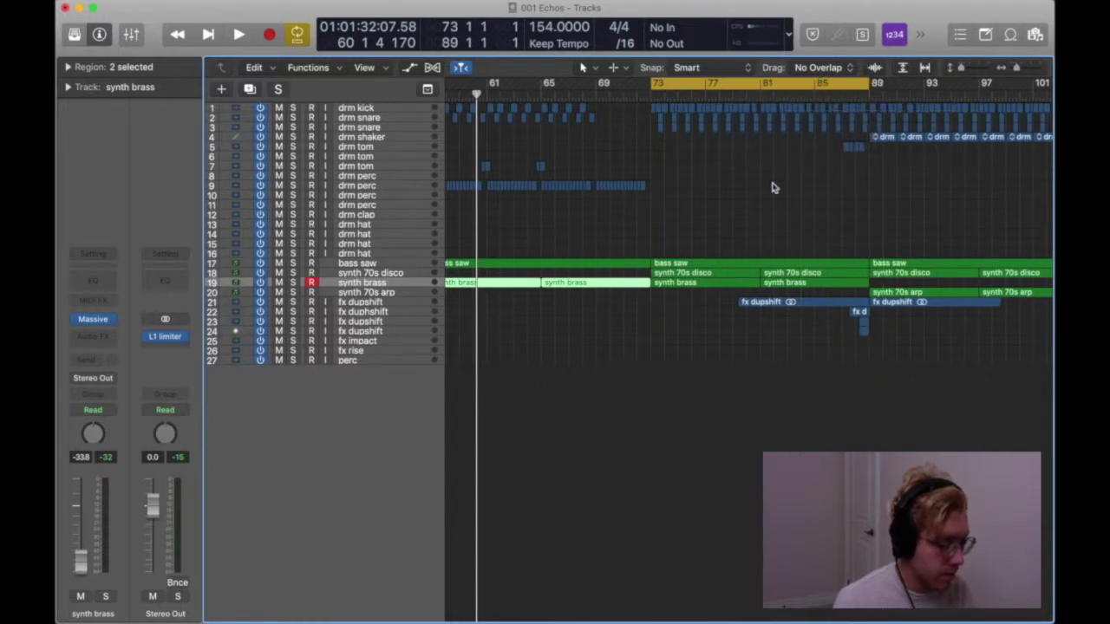
scroll(585, 200, "left", 5)
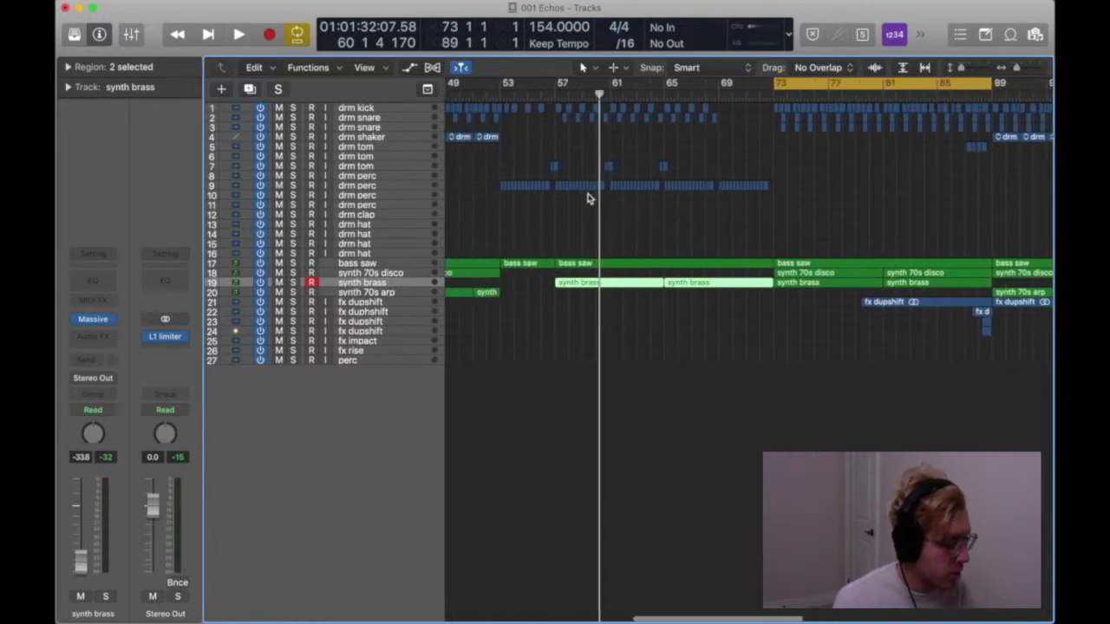
scroll(587, 198, "down", 5)
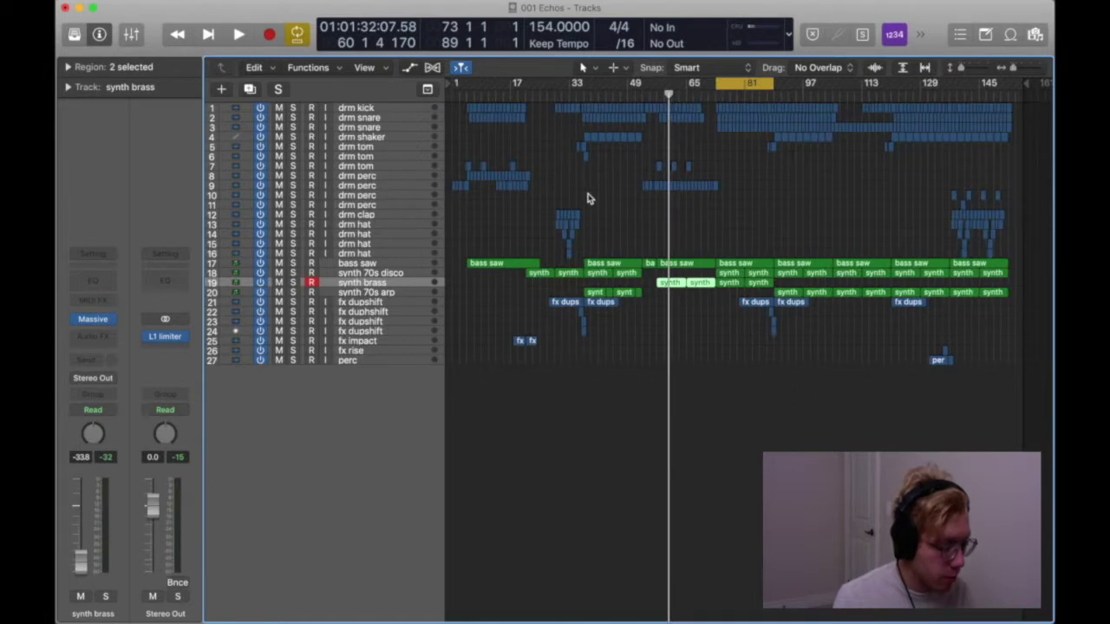
scroll(704, 139, "up", 5)
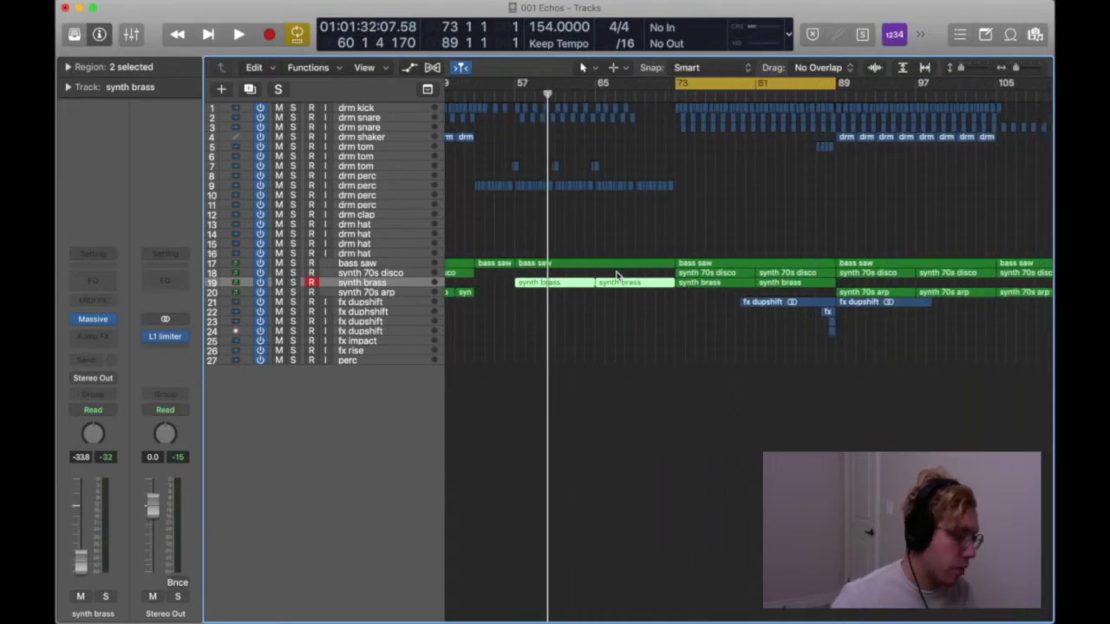
key("space")
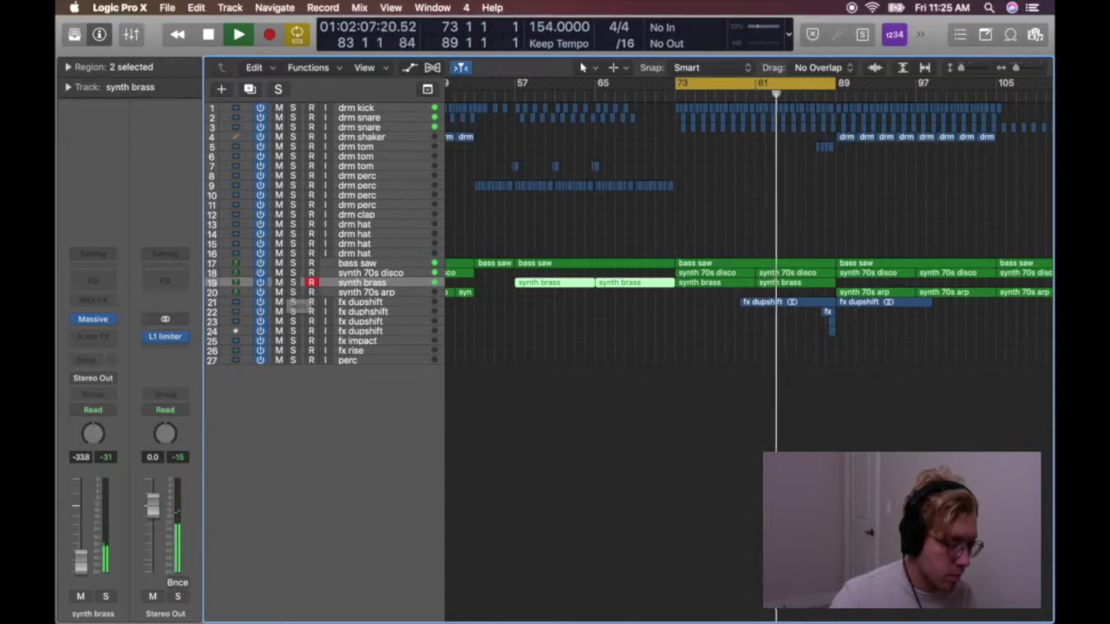
left_click(1053, 6)
scroll(1004, 119, "up", 2)
left_click(1007, 113)
left_click(739, 54)
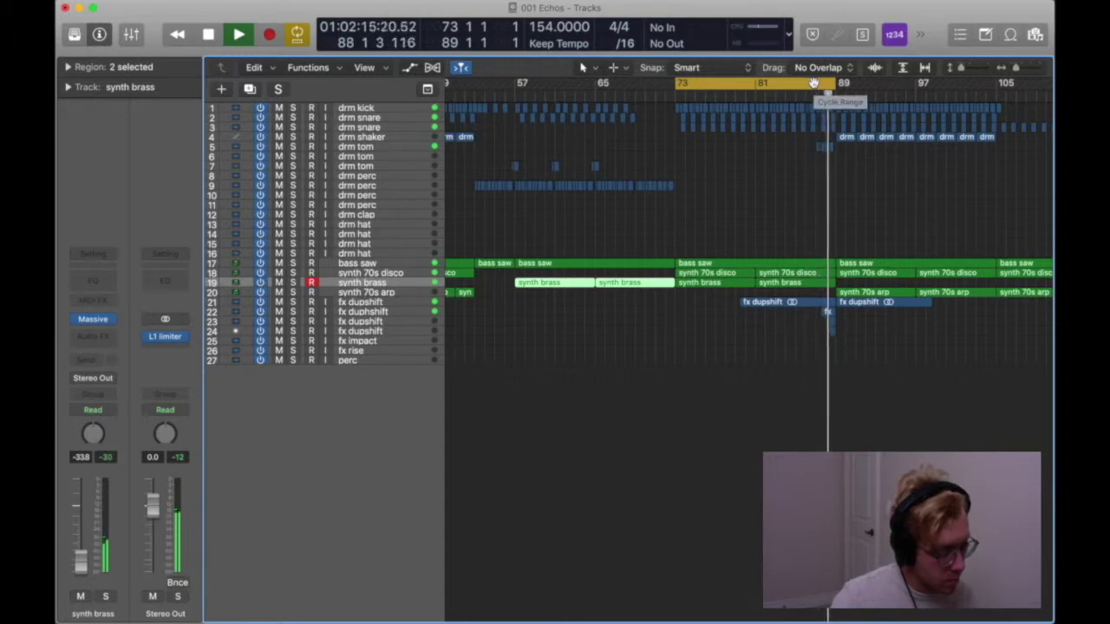
Step: Mark bars 57 to 68 as the cycle range, then switch back to cycling bars 73 to 89
left_click(813, 83)
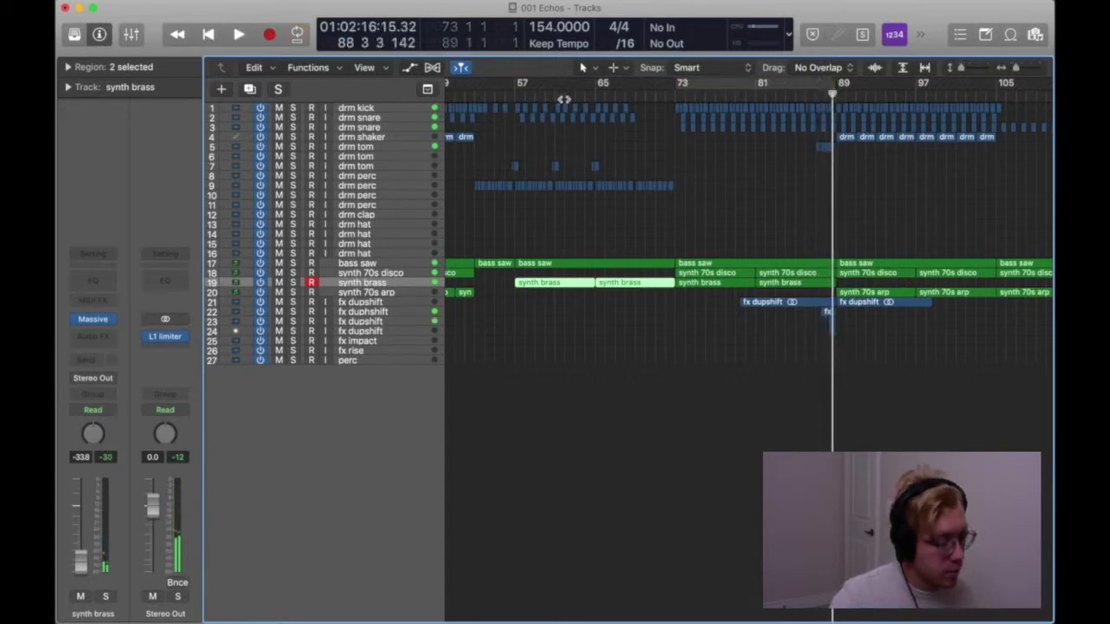
left_click_drag(517, 83, 622, 84)
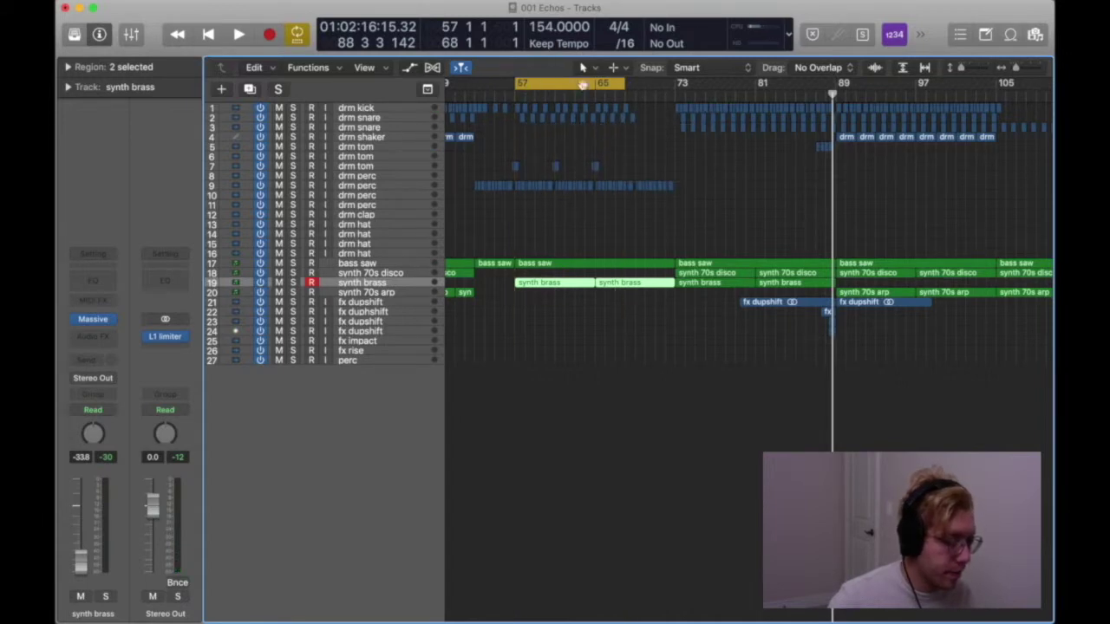
left_click(582, 84)
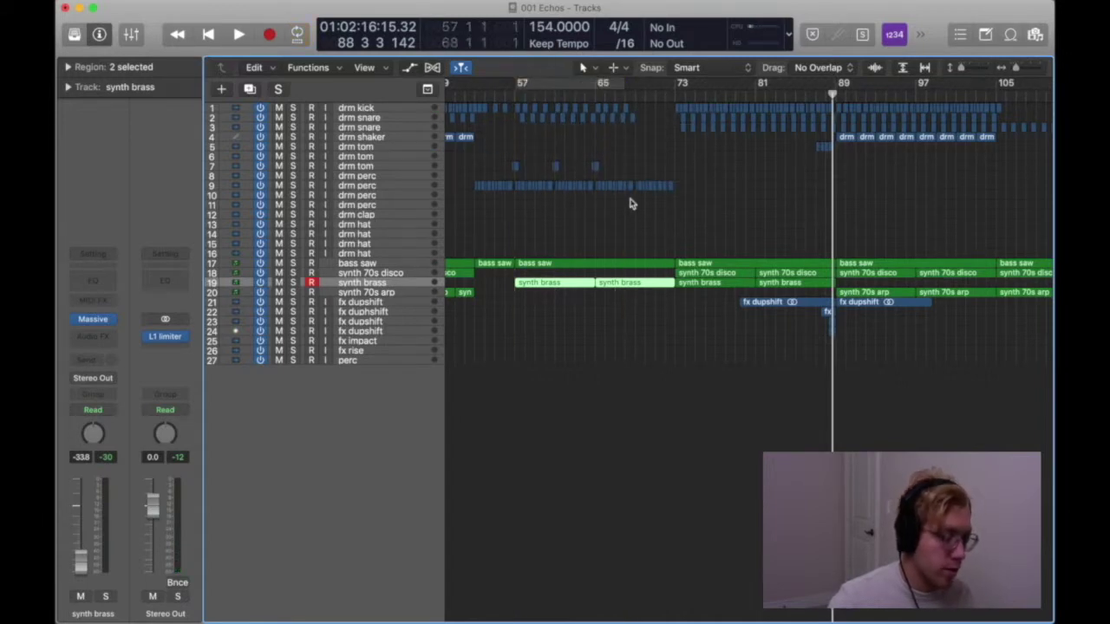
left_click_drag(675, 84, 808, 84)
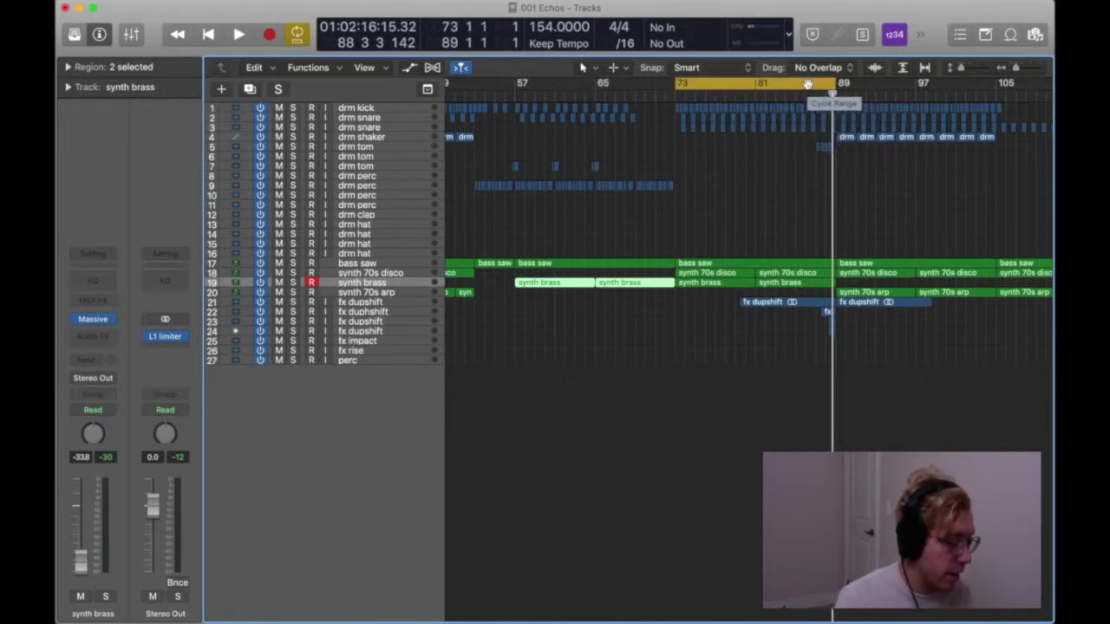
left_click(807, 84)
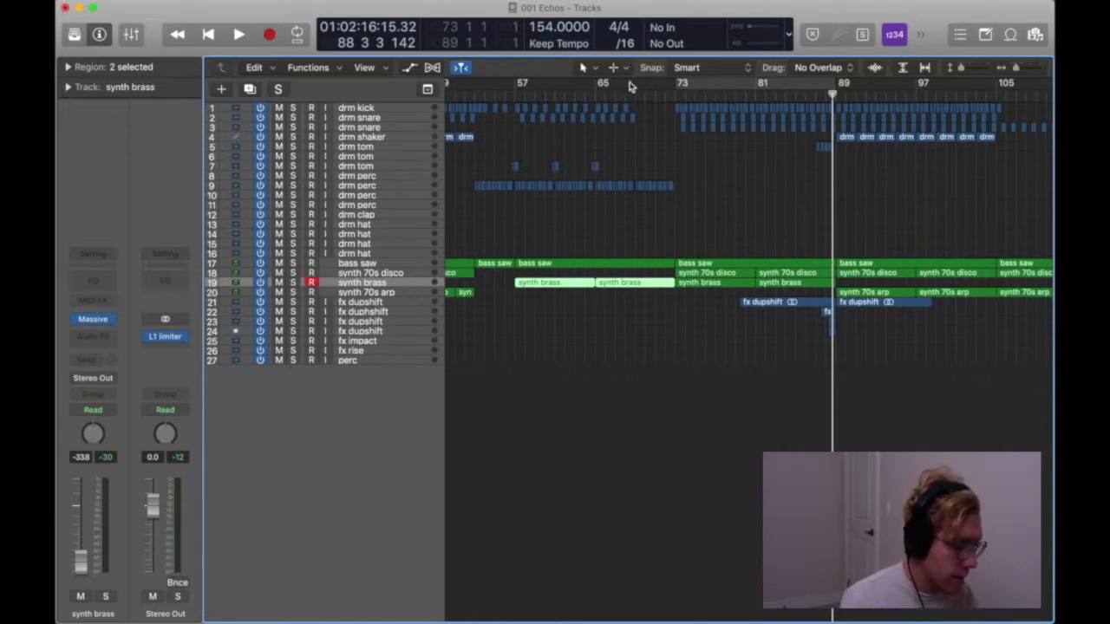
left_click(691, 80)
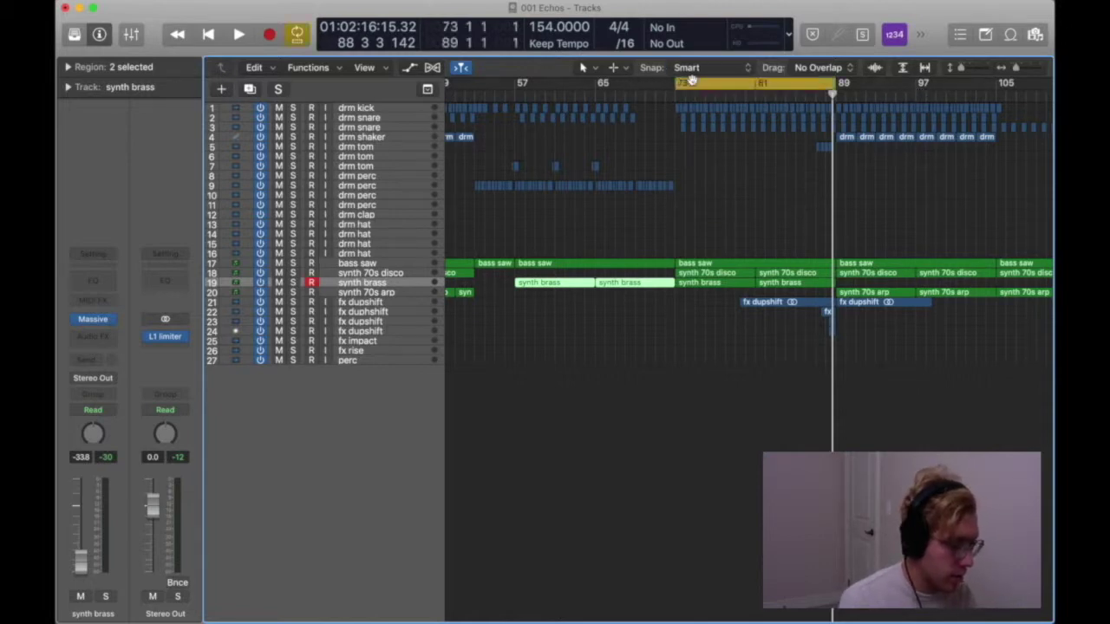
left_click(375, 293)
left_click(374, 283)
key("s")
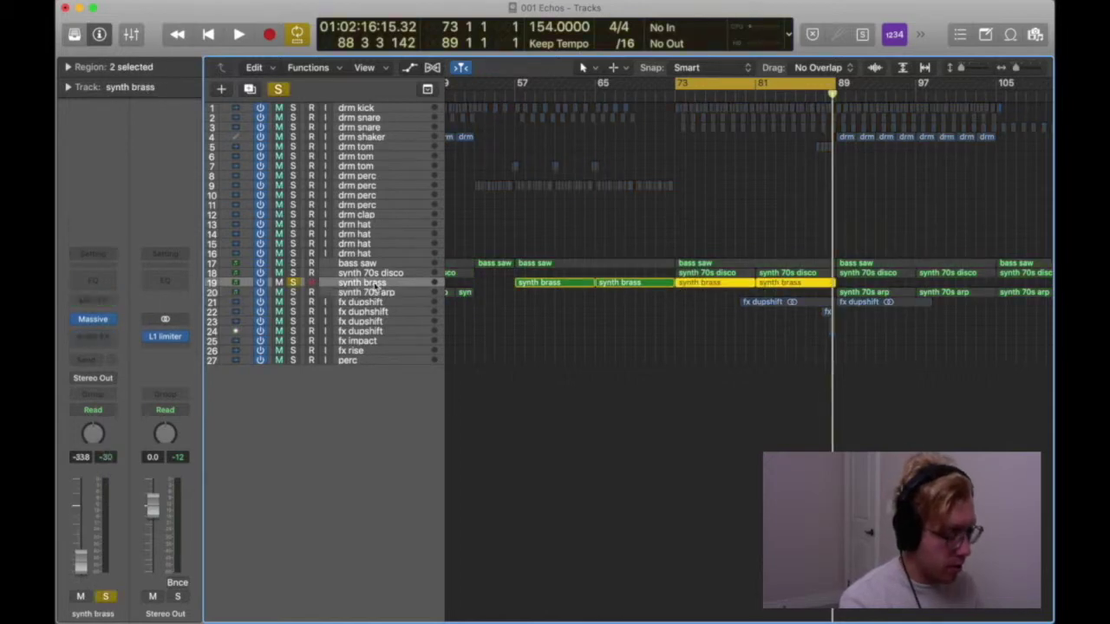
key("s")
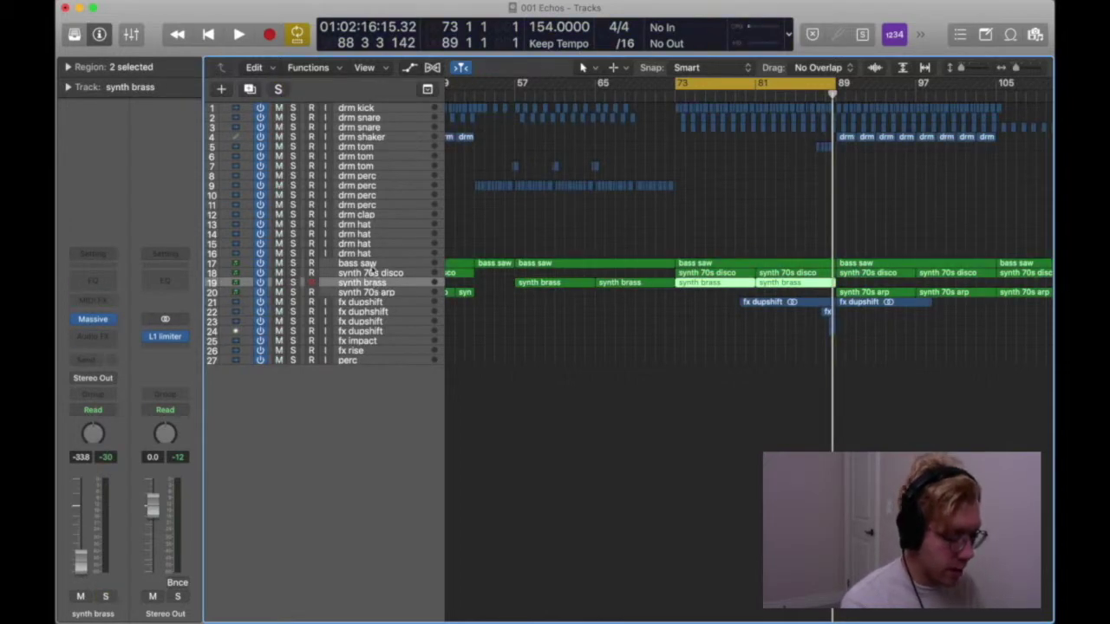
Step: Solo synth 70s disco together with bass saw and play the two tracks from bar 73
left_click(370, 273)
key("s")
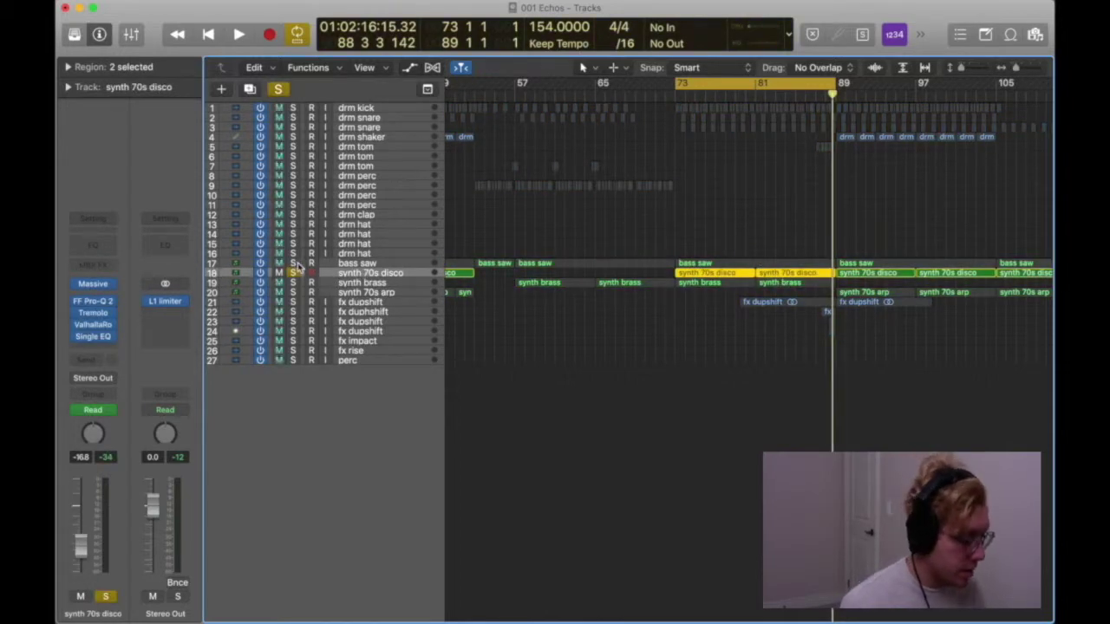
left_click(292, 263)
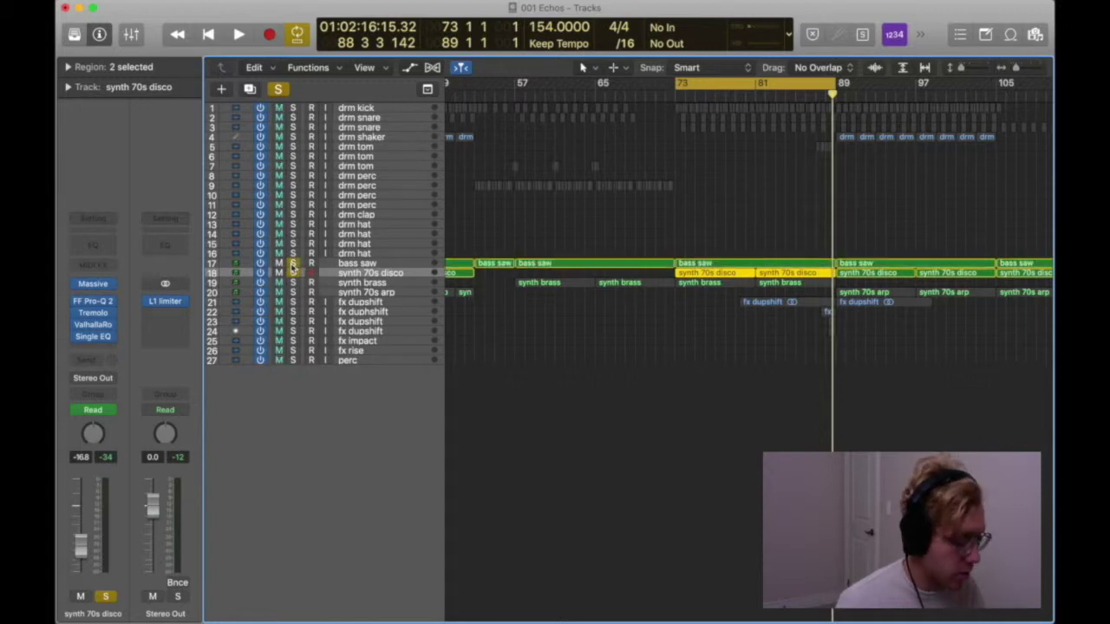
key("space")
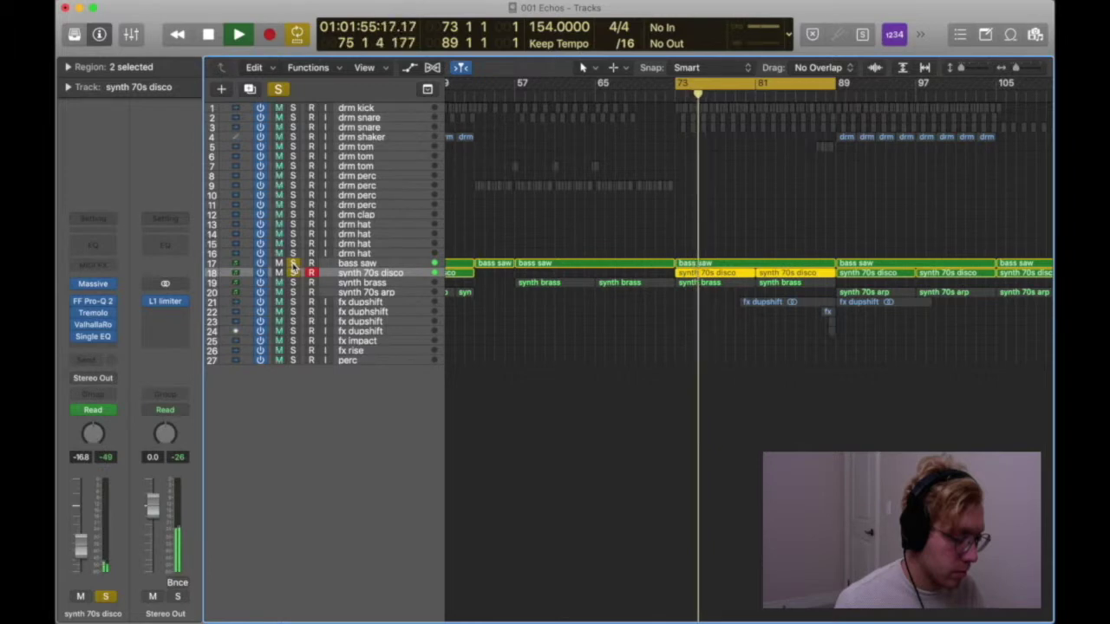
Step: Clear the solos on bass saw and synth 70s disco, turn off cycling and stop playback
left_click(292, 264)
left_click(292, 273)
scroll(699, 156, "left", 3)
left_click(768, 100)
key("space")
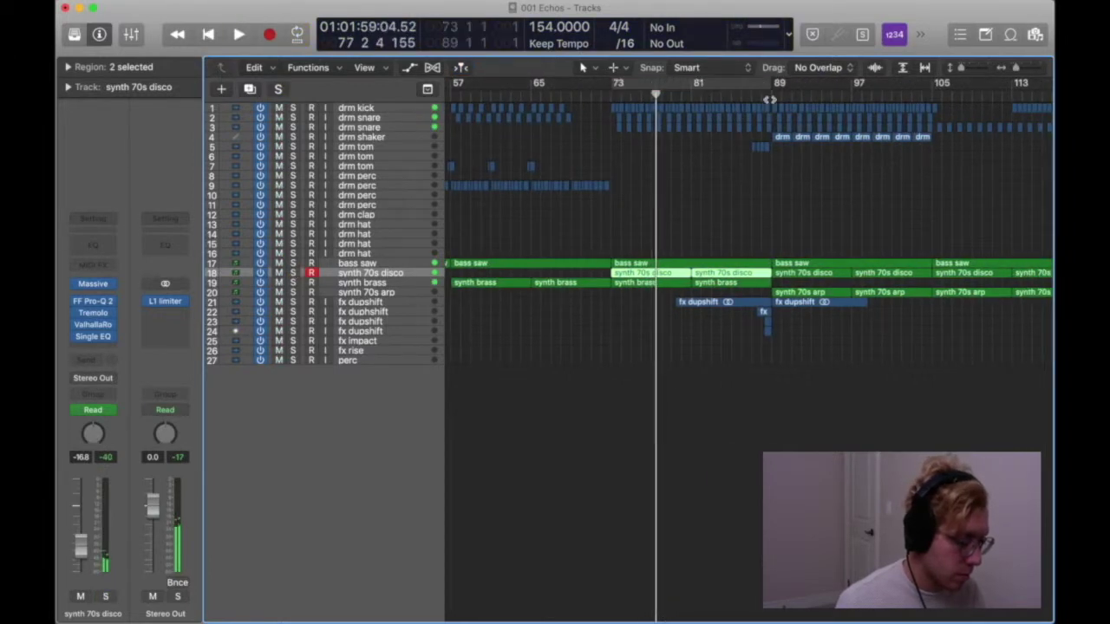
Step: Set the cycle range to bars 89 to 105 and play that section with all tracks
left_click(769, 96)
scroll(752, 110, "right", 3)
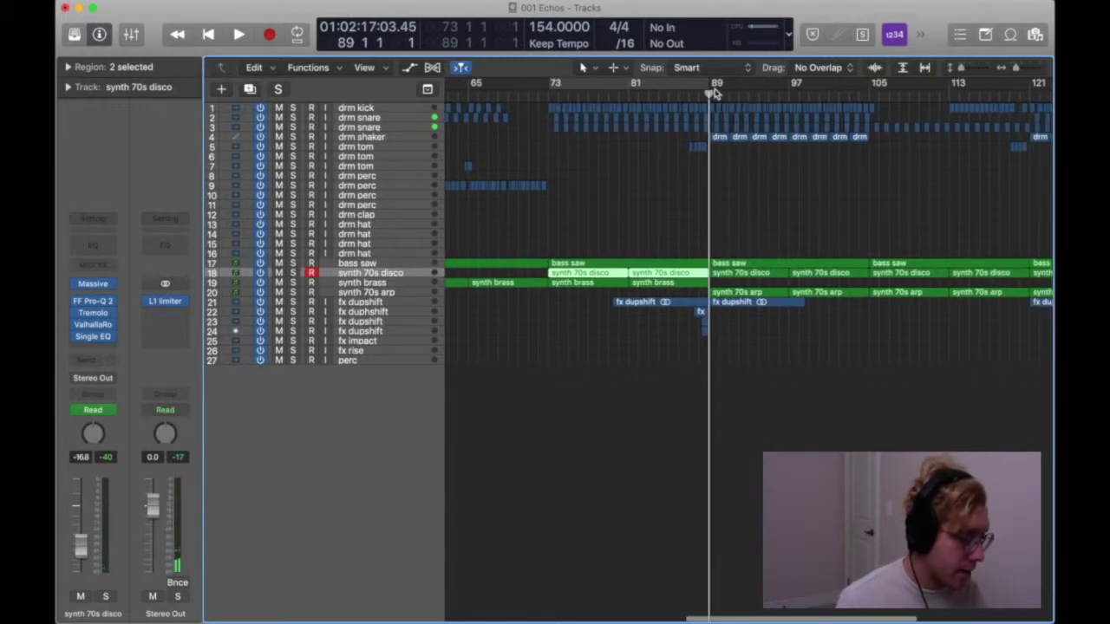
left_click_drag(711, 90, 871, 89)
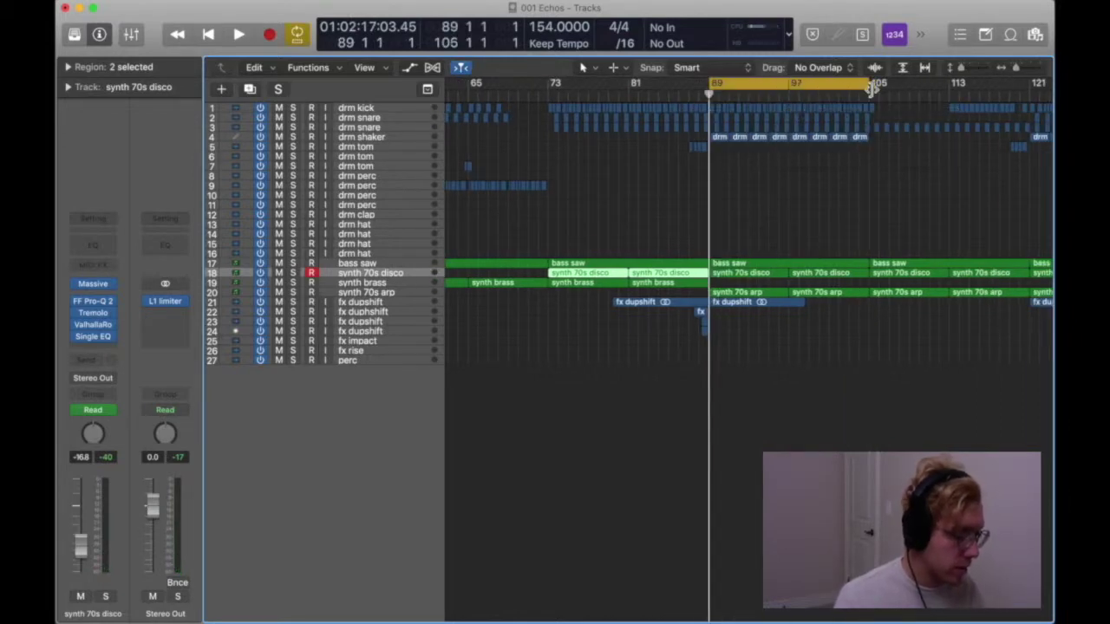
key("space")
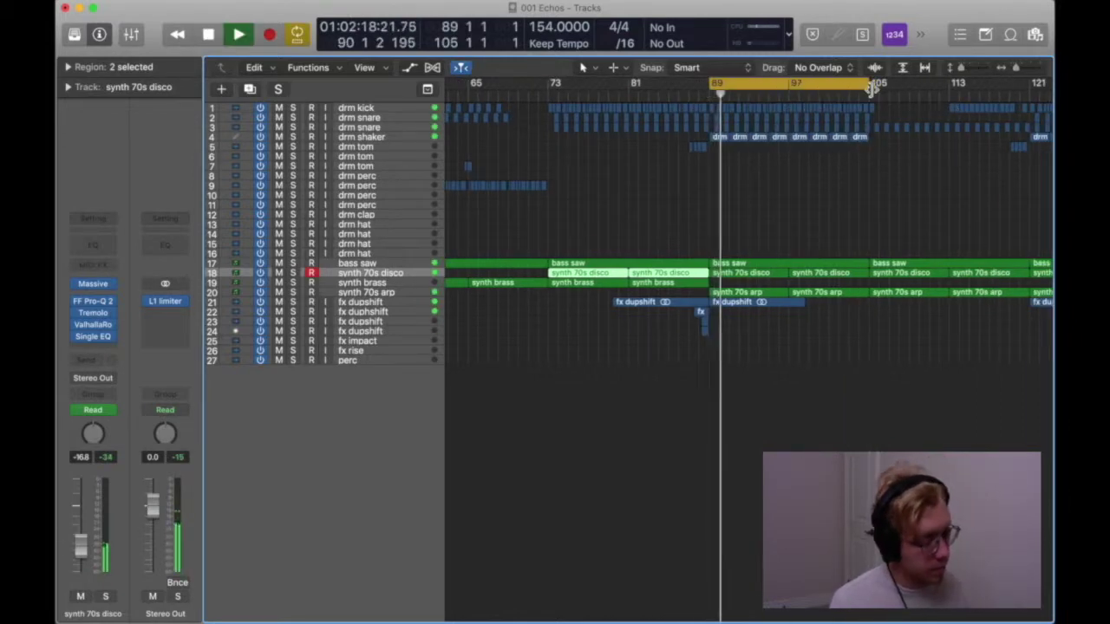
scroll(774, 188, "right", 3)
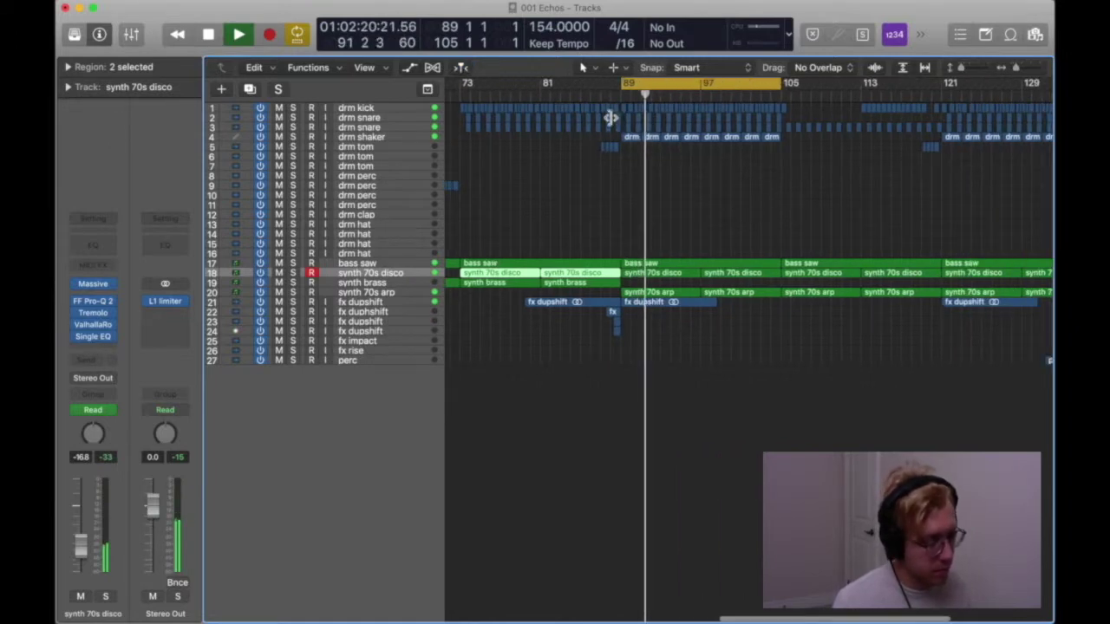
Step: Solo the drm shaker track and play it briefly from bar 89
left_click(373, 138)
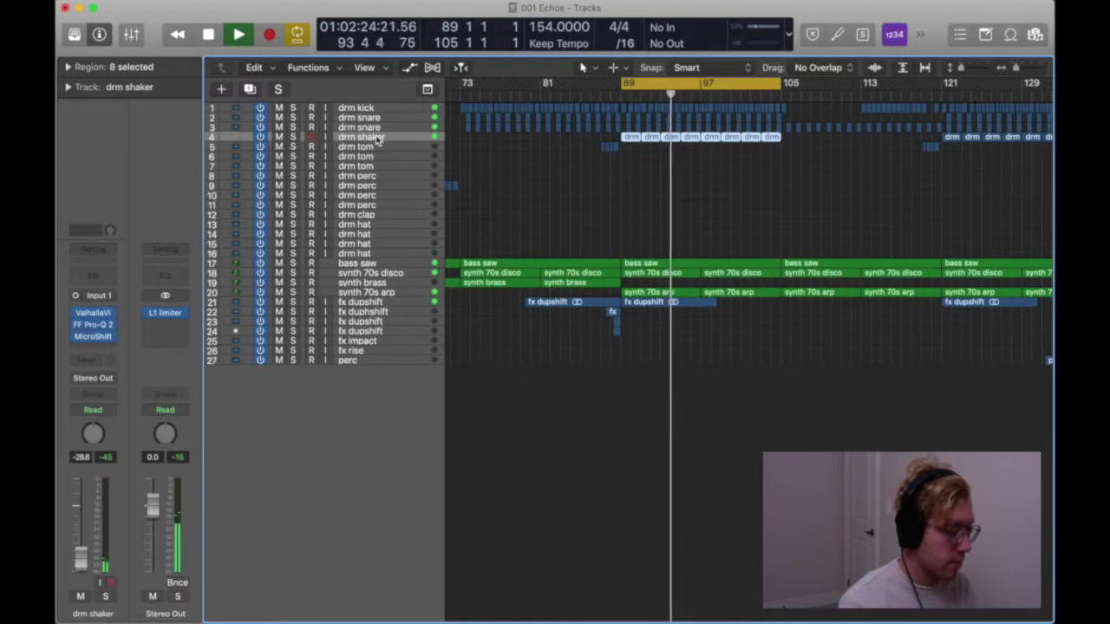
key("space")
key("s")
key("space")
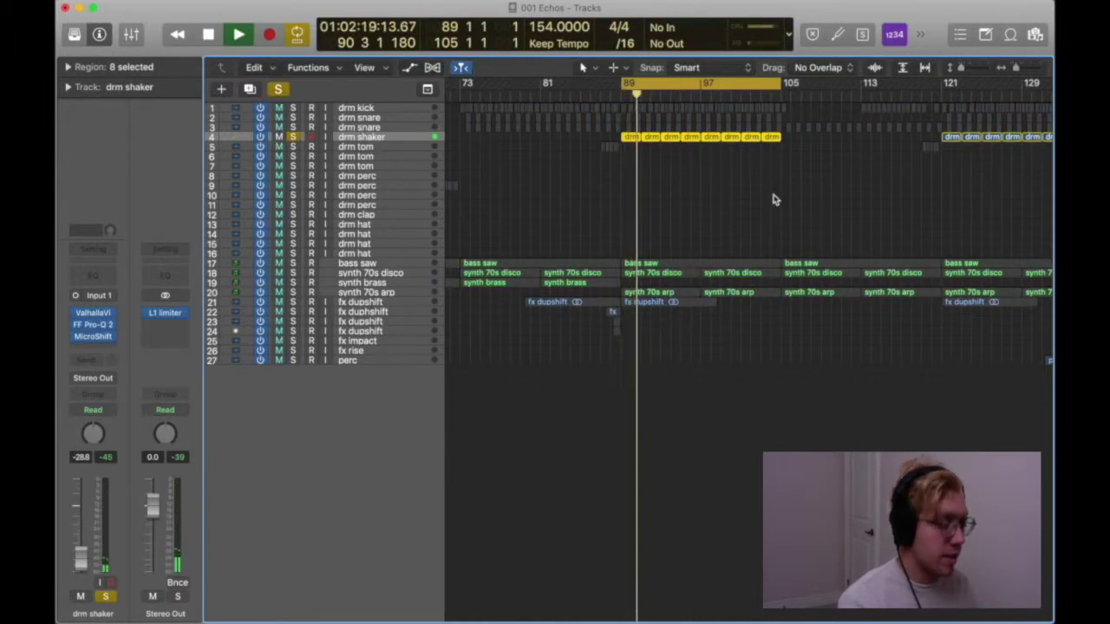
key("space")
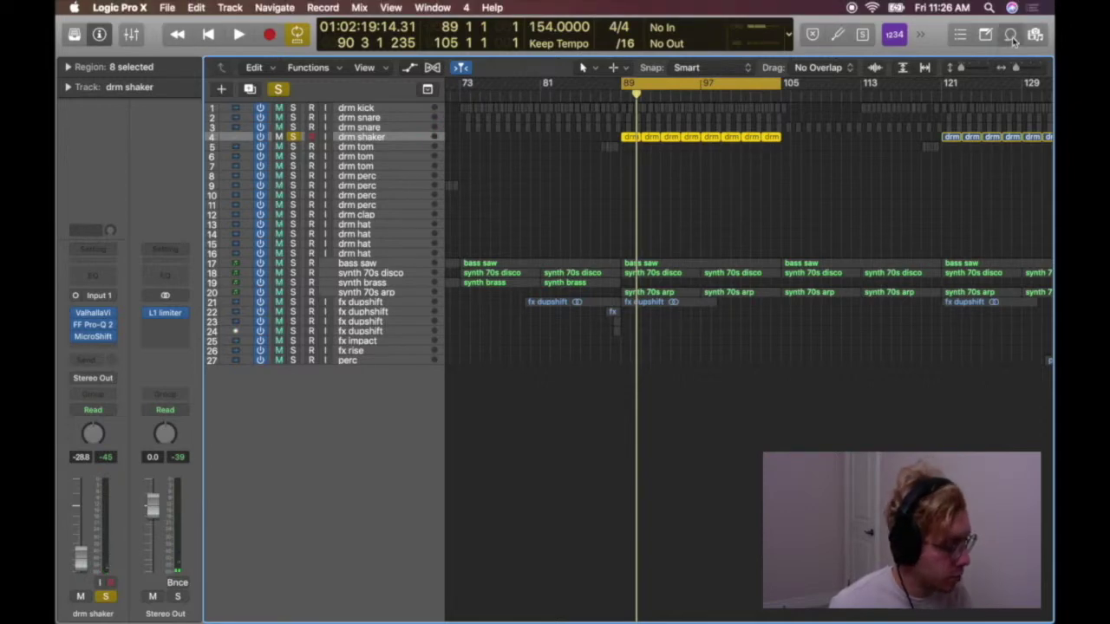
left_click(1011, 36)
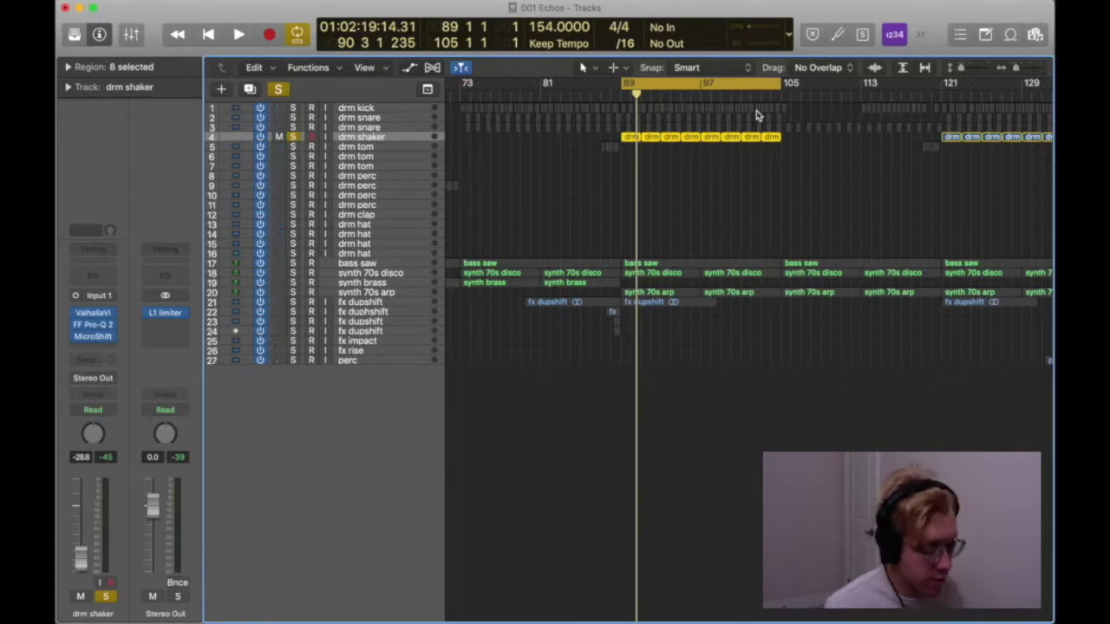
Step: Examine the Valhalla reverb, FF Pro-Q 2 and MicroShift settings on the drm shaker track one after another
left_click(85, 314)
left_click(78, 25)
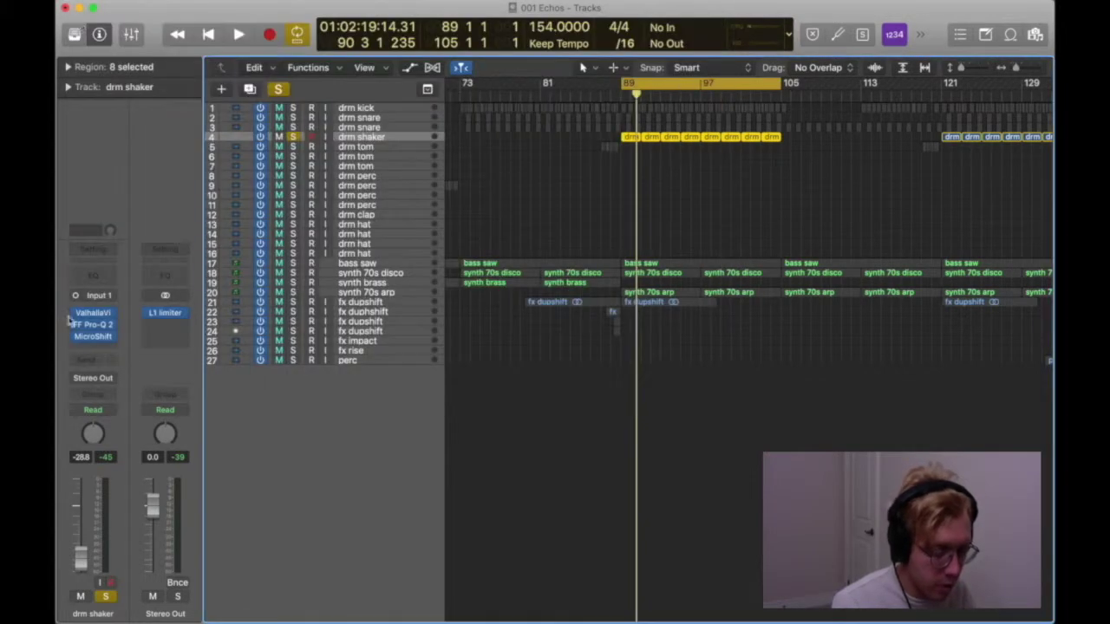
mouse_move(78, 328)
left_click(78, 327)
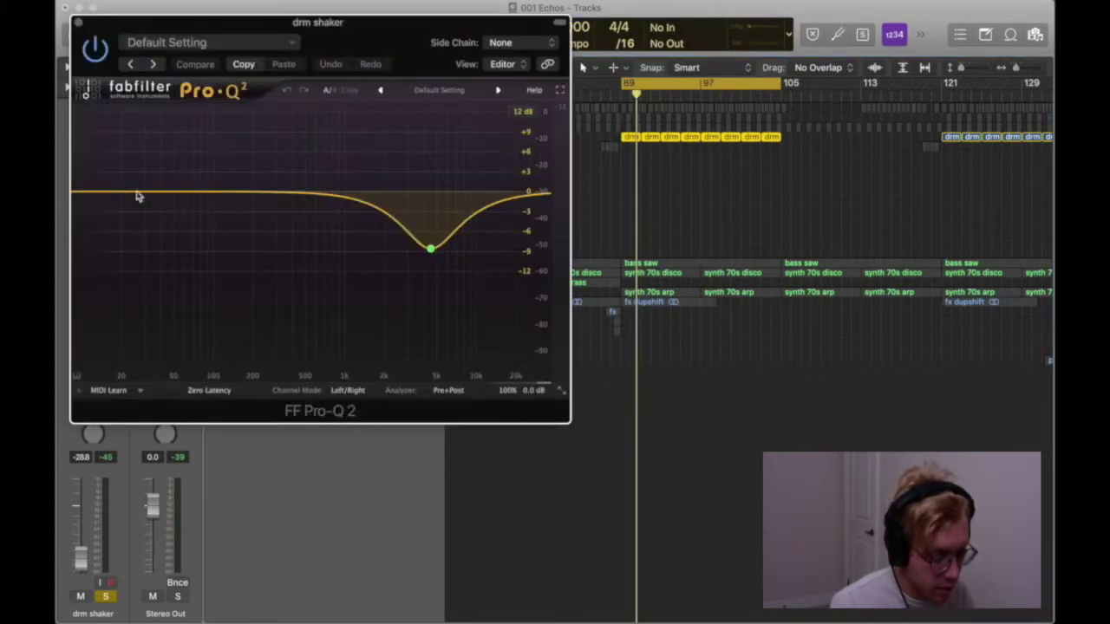
left_click(79, 23)
left_click(93, 337)
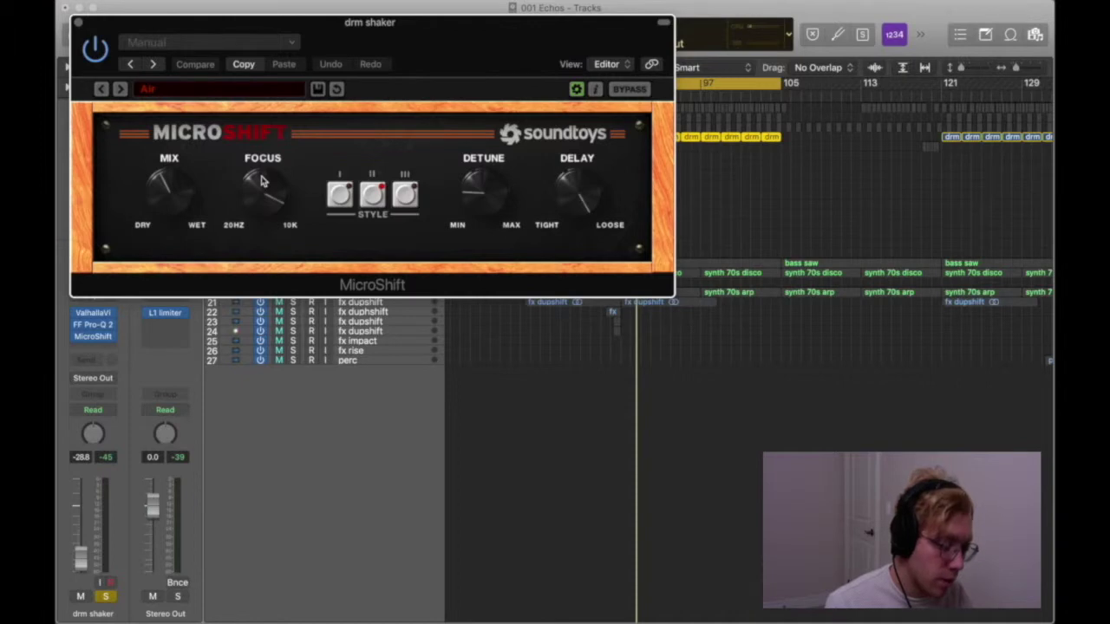
left_click(77, 23)
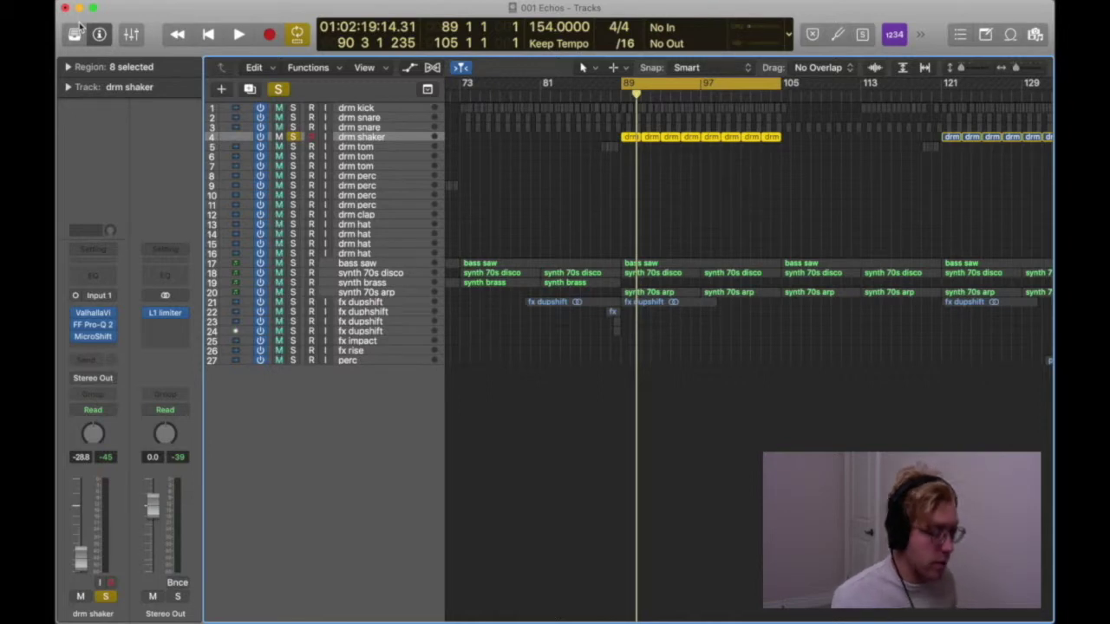
Step: Clear the drm shaker solo and briefly play all tracks from bar 89
key("s")
key("space")
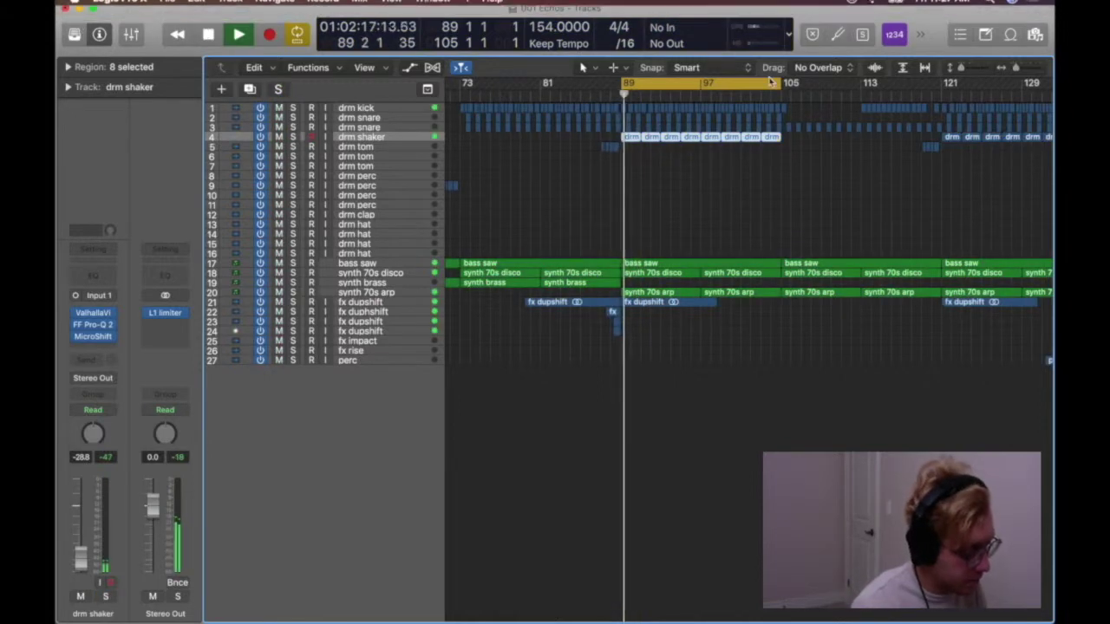
key("space")
Step: Set the cycle range to bars 105 to 121 and play that section with all tracks
key("c")
left_click_drag(786, 86, 943, 130)
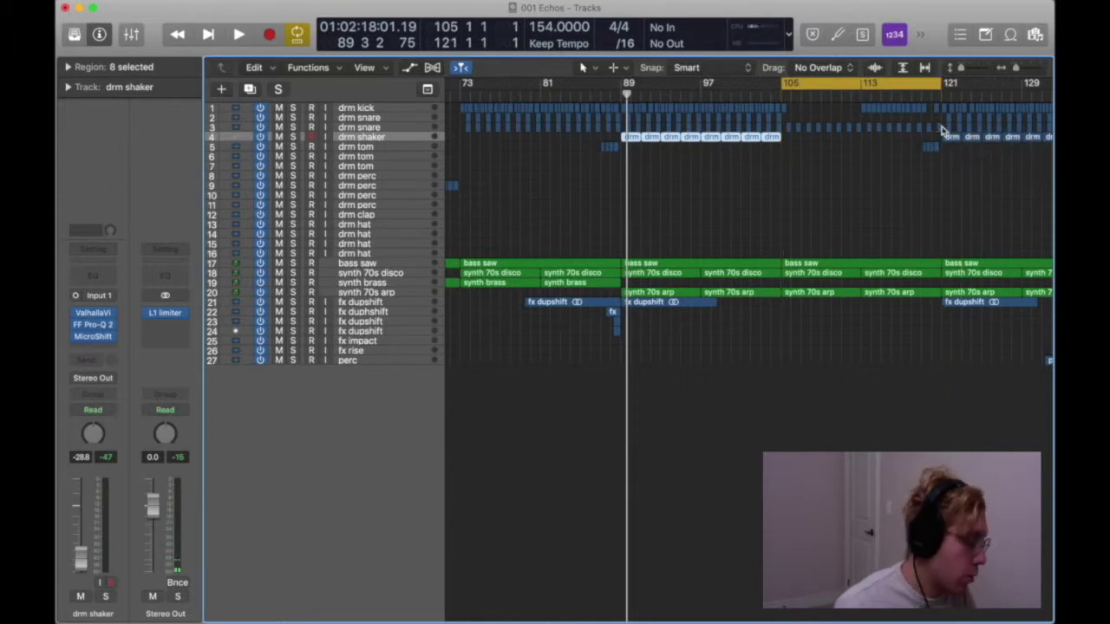
scroll(936, 131, "right", 10)
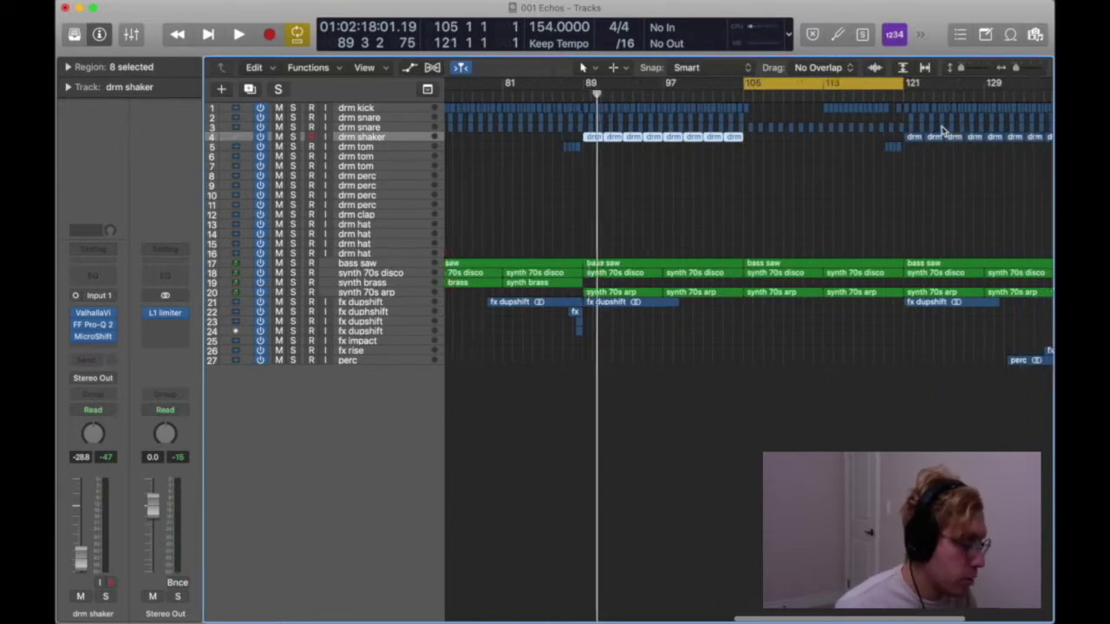
scroll(859, 126, "left", 4)
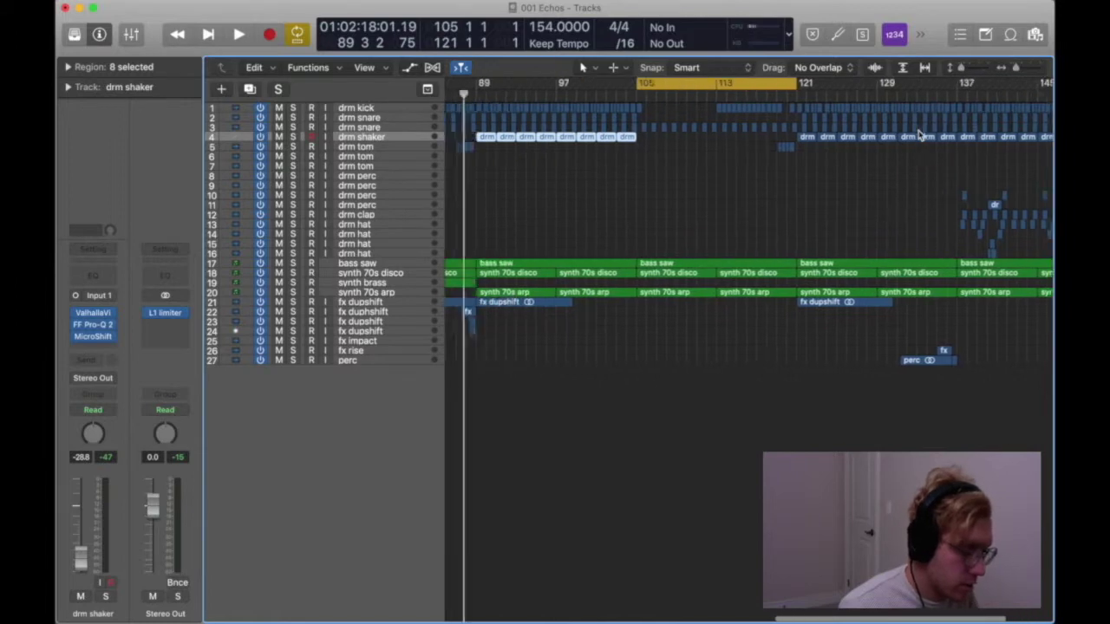
left_click(642, 94)
key("space")
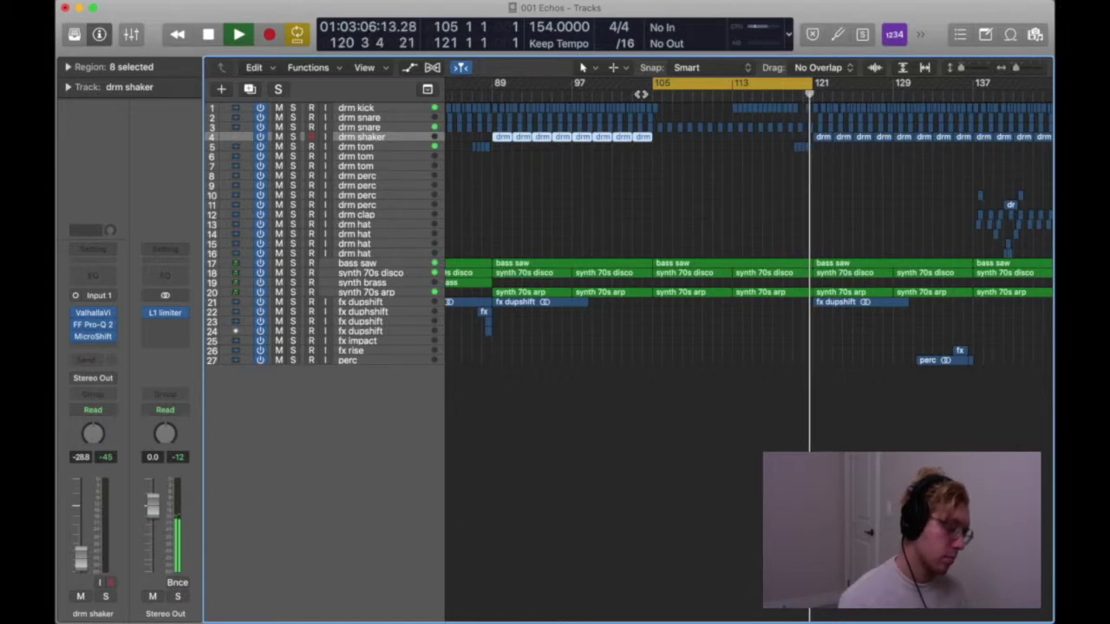
key("space")
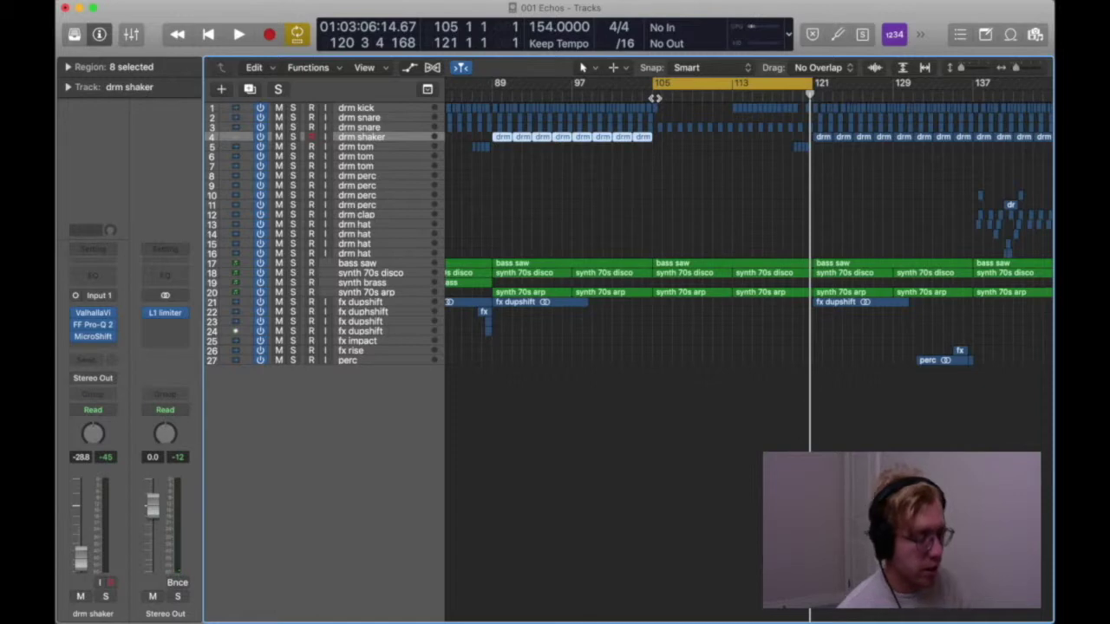
Step: Solo the drm snare on track 3 while playing from bar 105, then stop and clear the solo
key("space")
key("s")
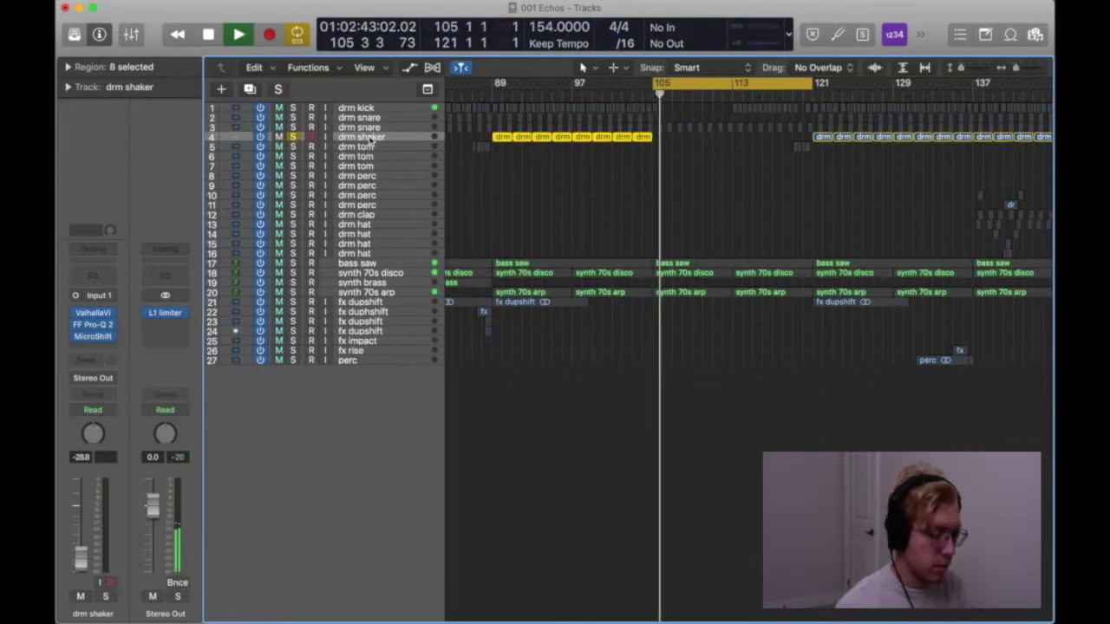
key("s")
key("Up")
key("s")
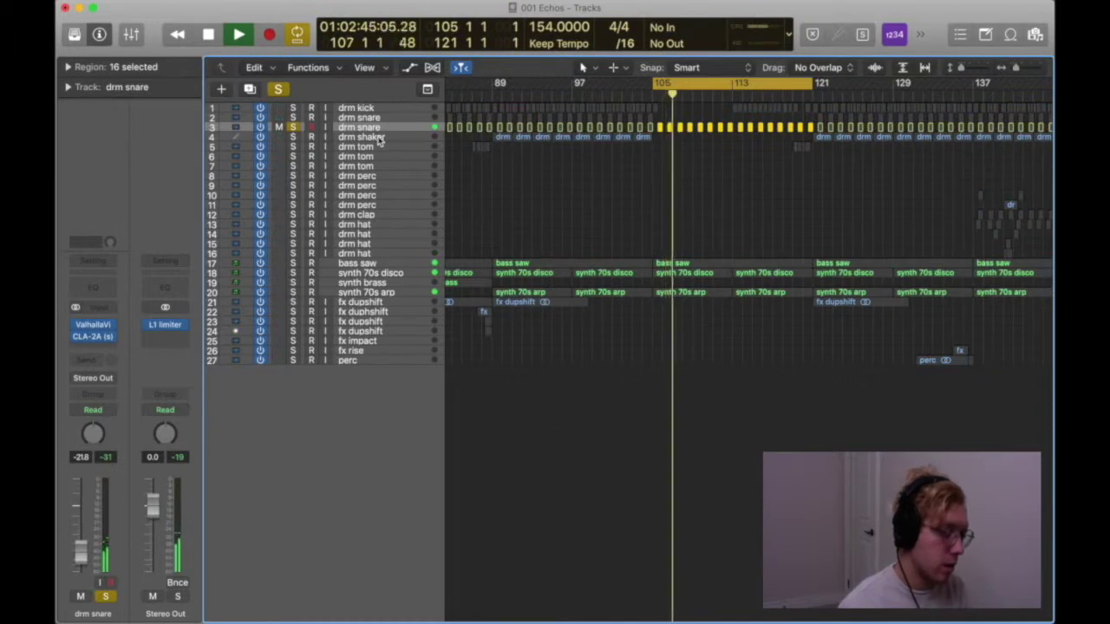
key("space")
key("s")
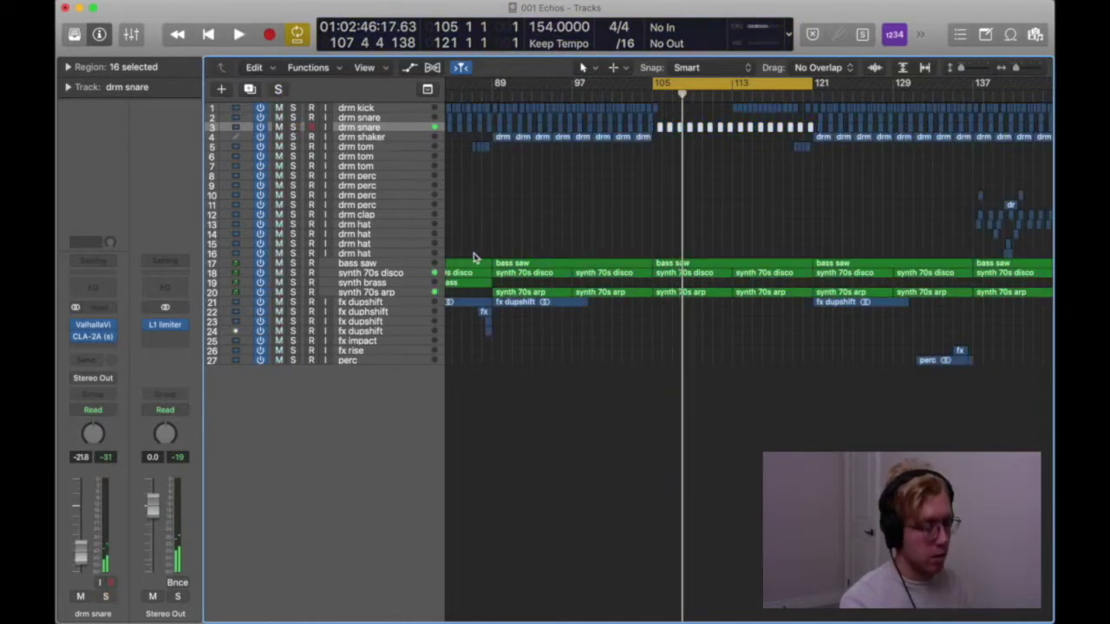
Step: Select the bass saw track and play briefly from bar 105
left_click(366, 265)
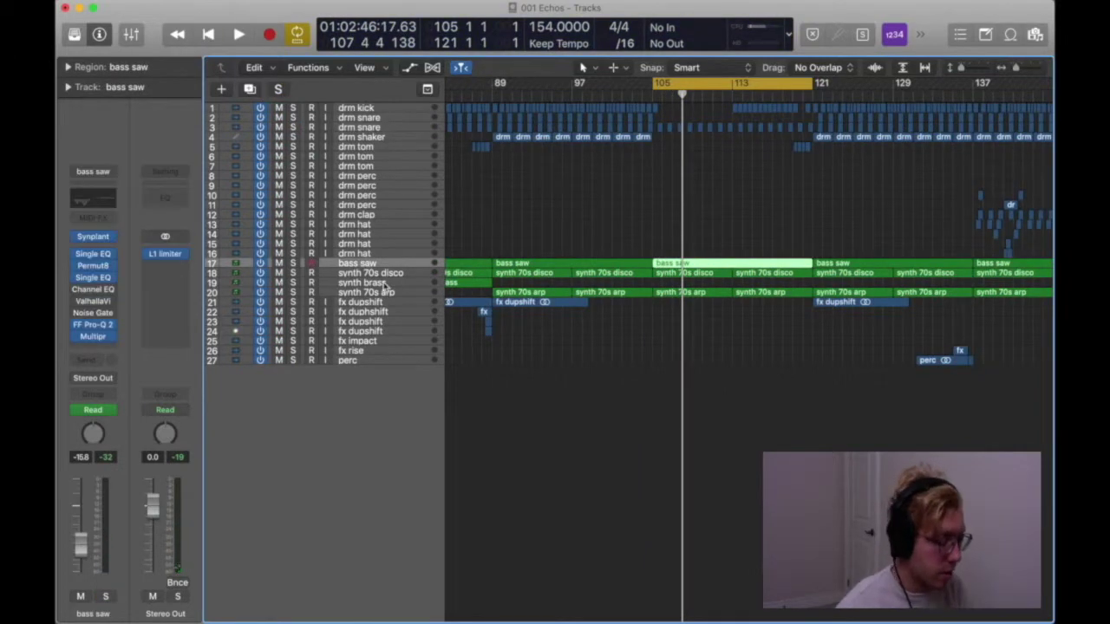
key("shift+Return")
key("space")
Step: Solo synth 70s disco and synth 70s arp, then clear both solos
left_click(379, 274)
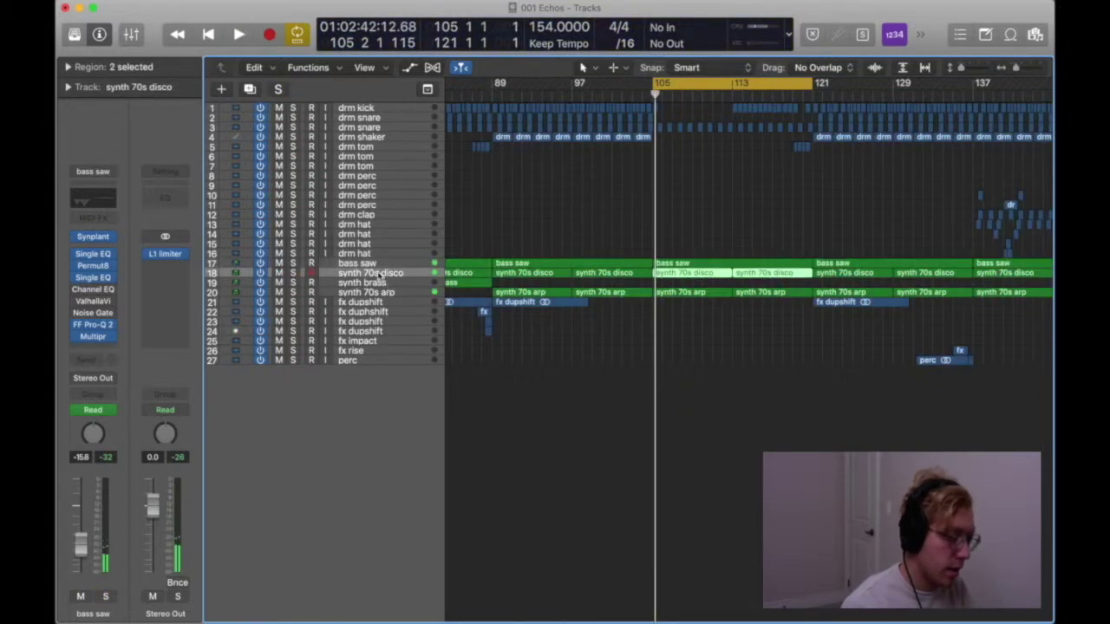
key("s")
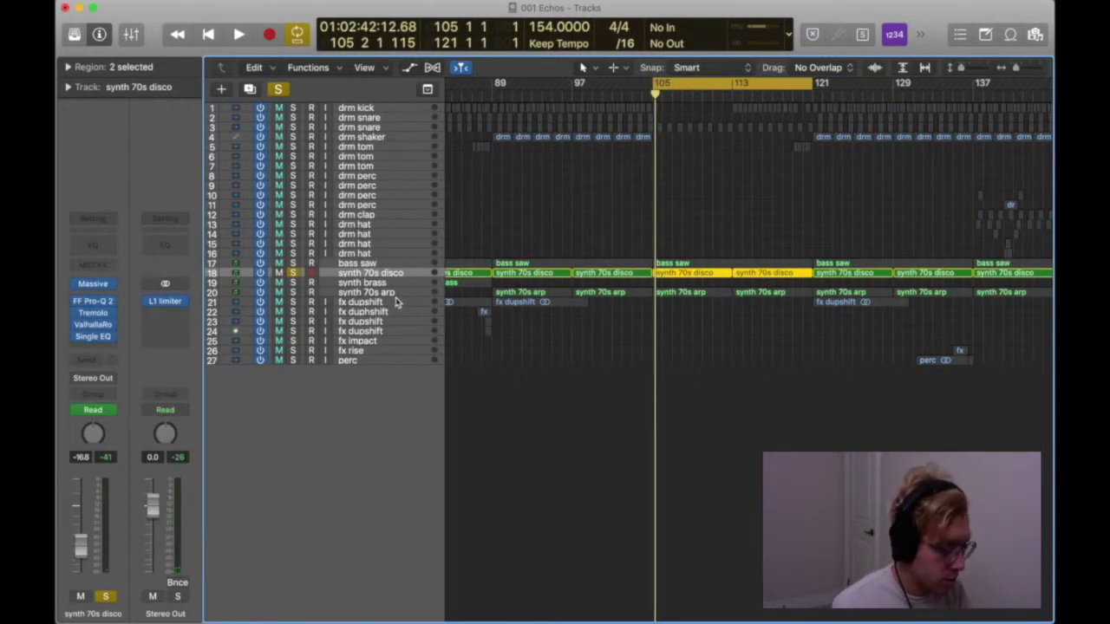
left_click(381, 293)
left_click(293, 292)
left_click(294, 273)
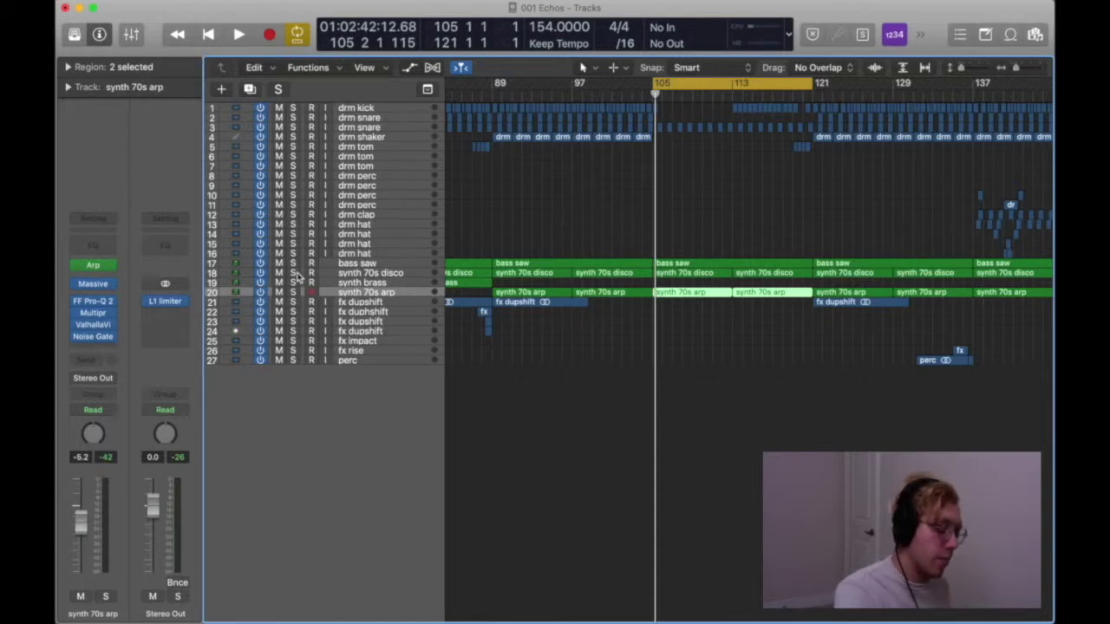
Step: Play all tracks from just before bar 121 and set the cycle range to bars 121 to 153
left_click(738, 86)
left_click(798, 94)
key("space")
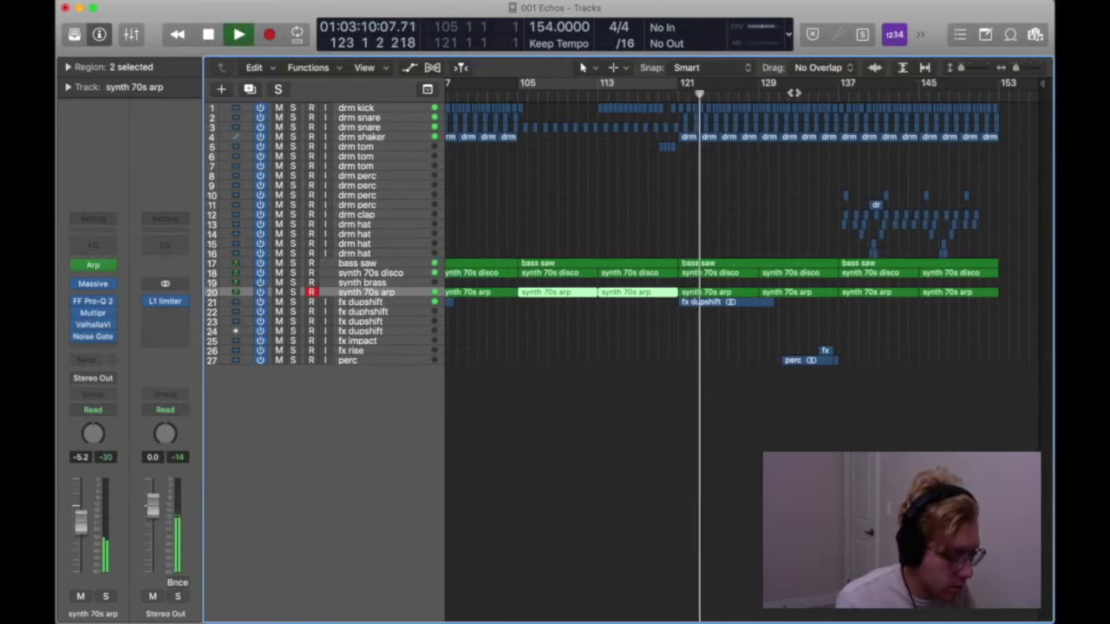
left_click_drag(680, 87, 1002, 103)
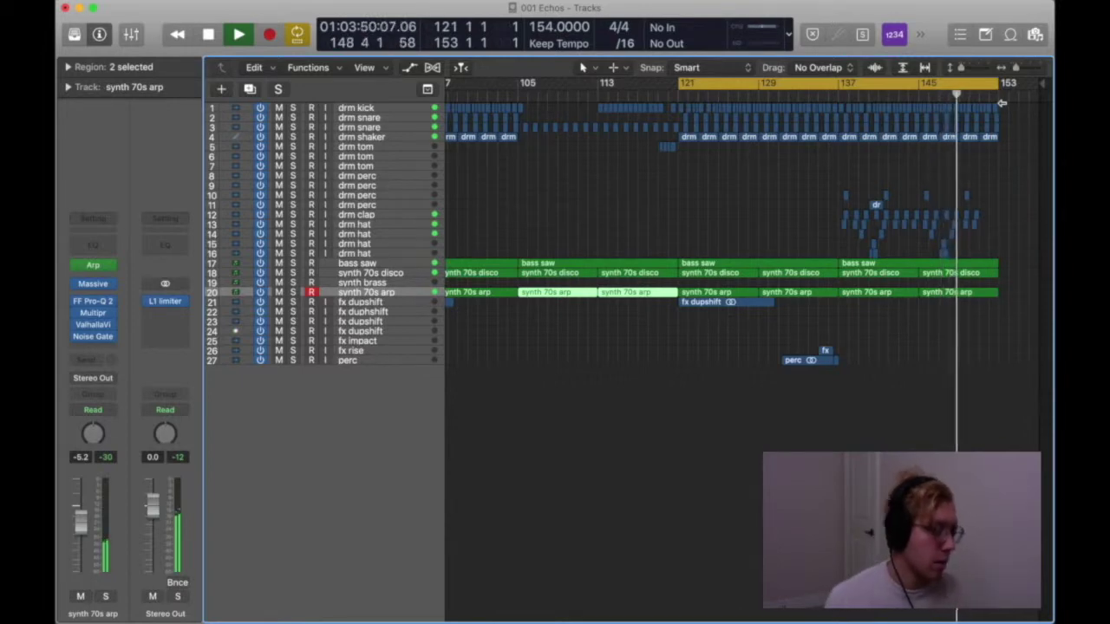
Step: Turn off cycling, play on to the end of the song, then stop and show the whole arrangement
left_click(957, 89)
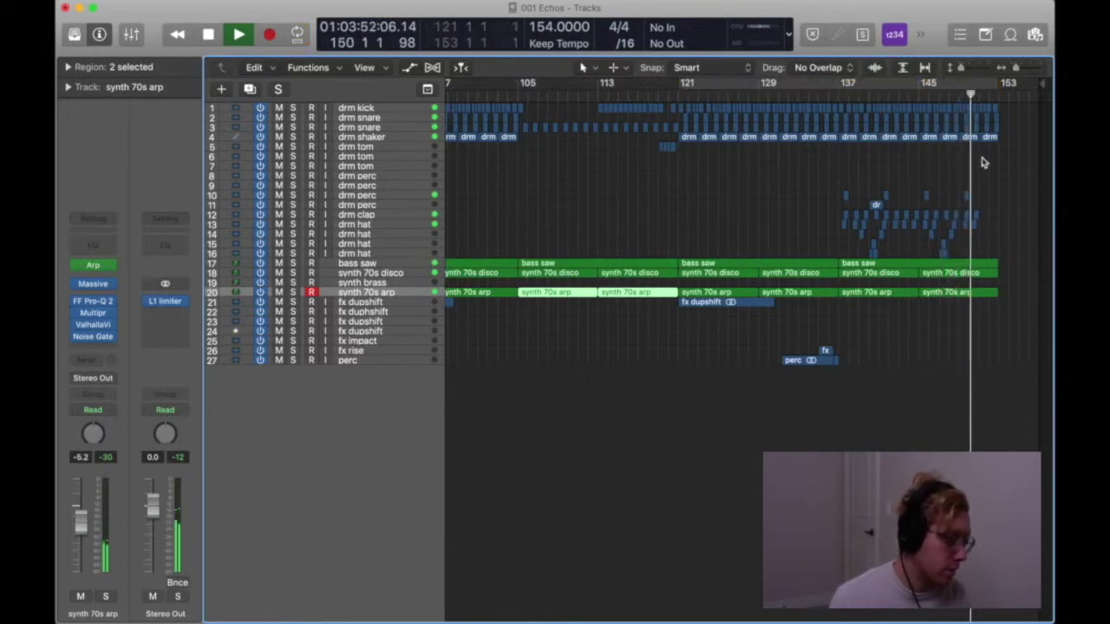
key("super+Left")
key("super+Left")
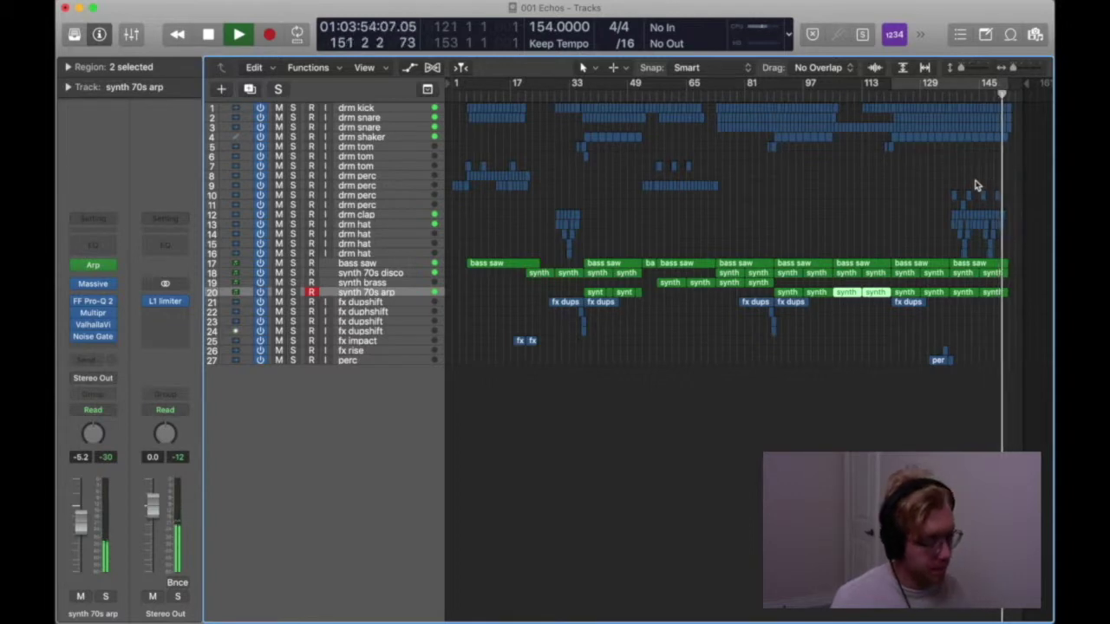
key("super+Right")
key("super+Right")
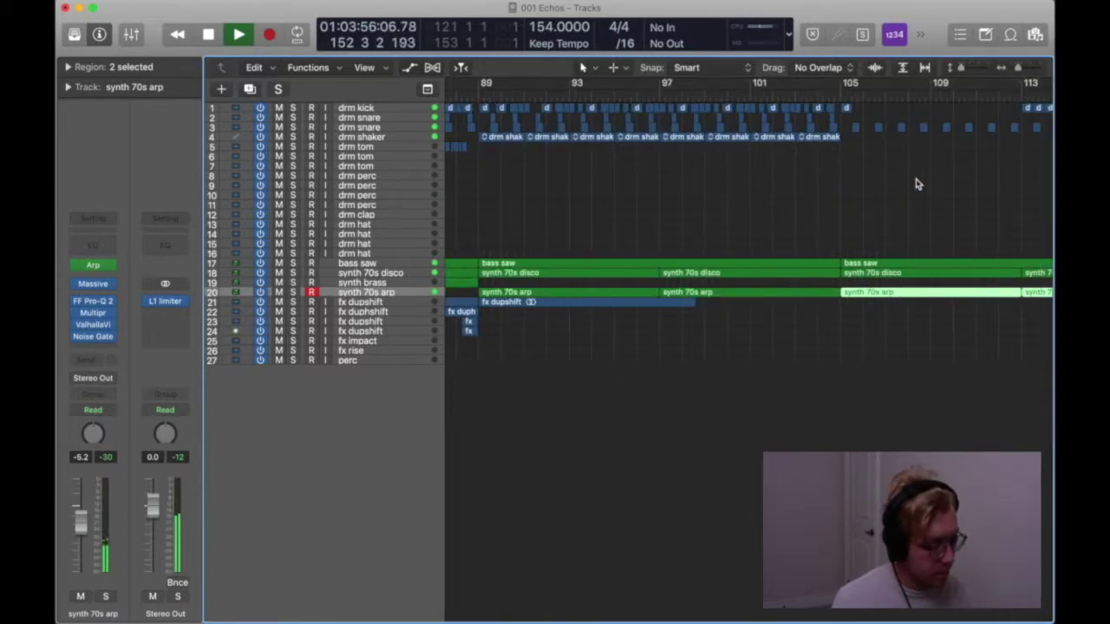
key("space")
key("super+Left")
key("super+Left")
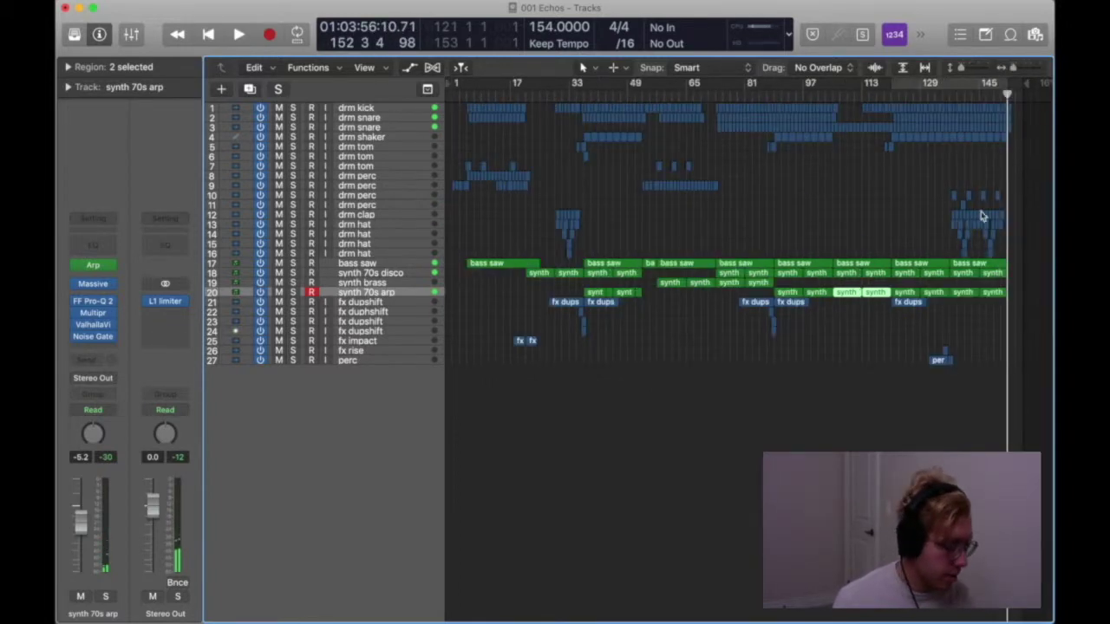
Step: Select the perc, clap and hat regions from bar 137 on, then the earlier clap and hat regions around bar 33
left_click_drag(949, 184, 1033, 272)
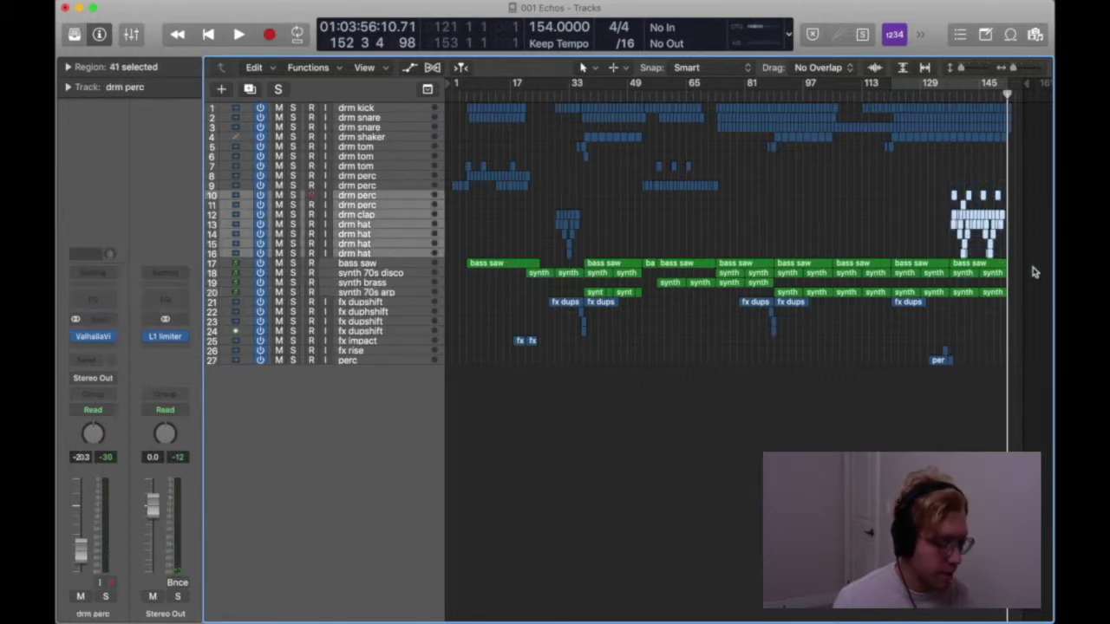
left_click_drag(605, 256, 528, 202)
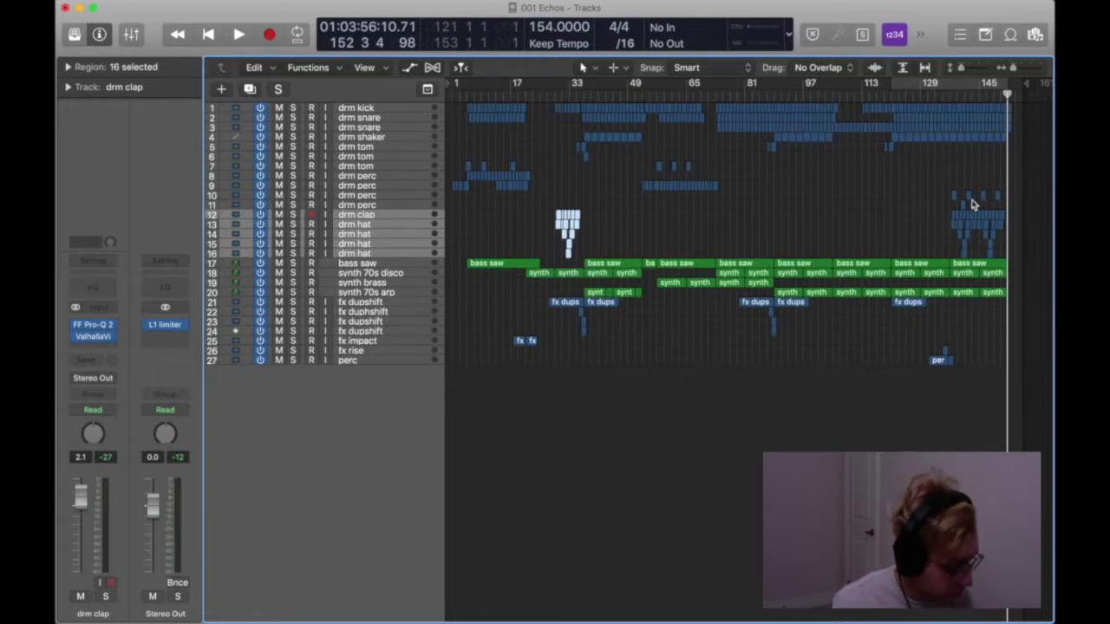
Step: Set the cycle range to bars 137 to 153
scroll(972, 204, "up", 10)
scroll(972, 205, "right", 10)
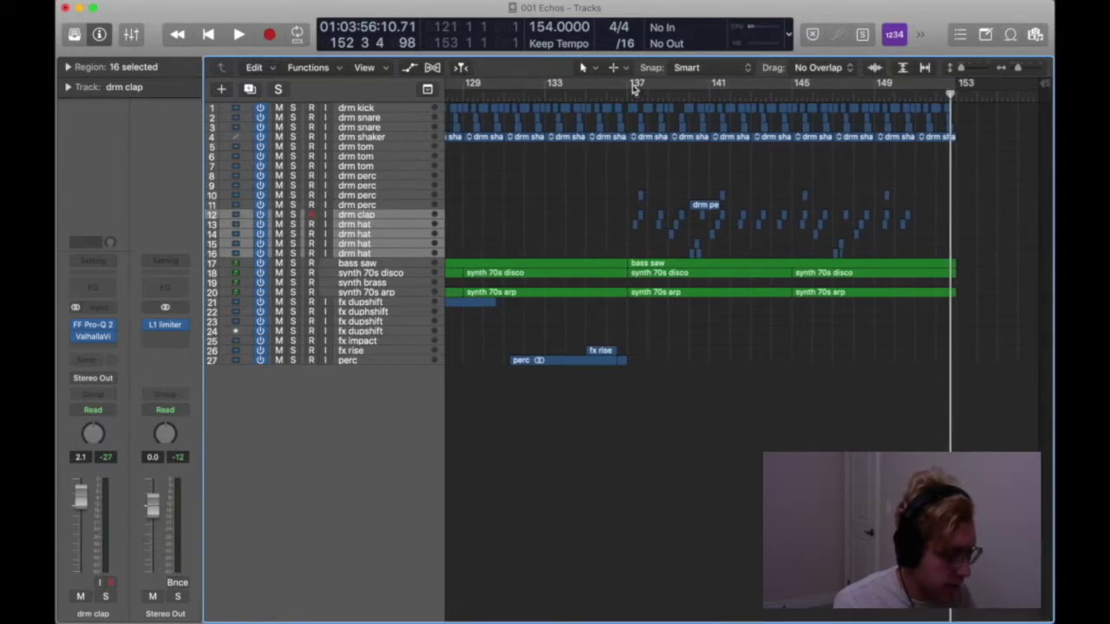
left_click_drag(636, 87, 957, 90)
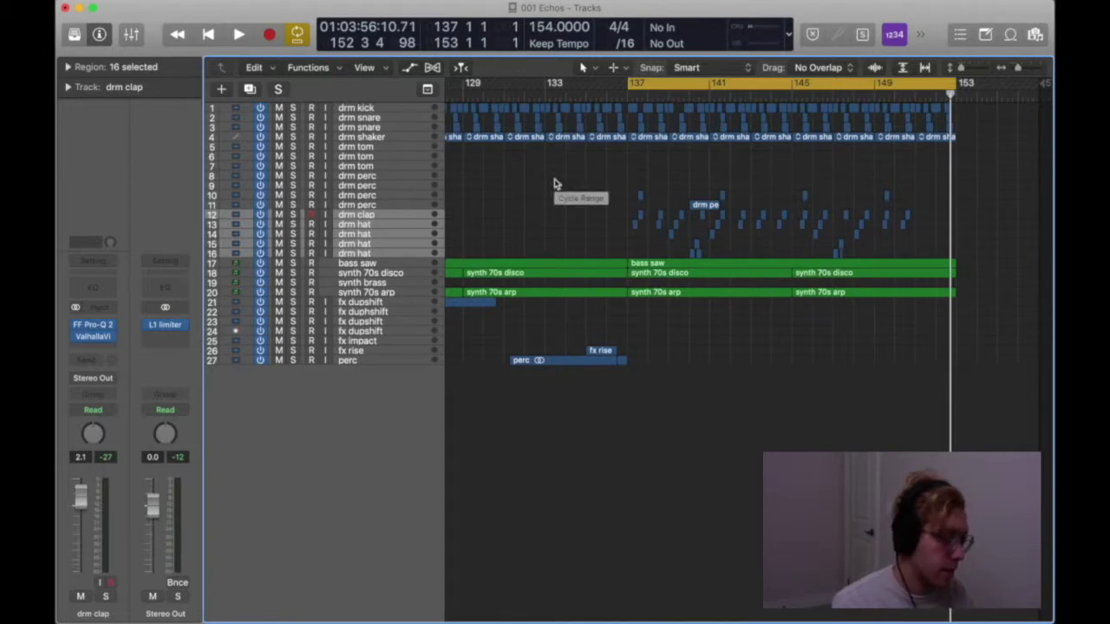
scroll(555, 184, "down", 5)
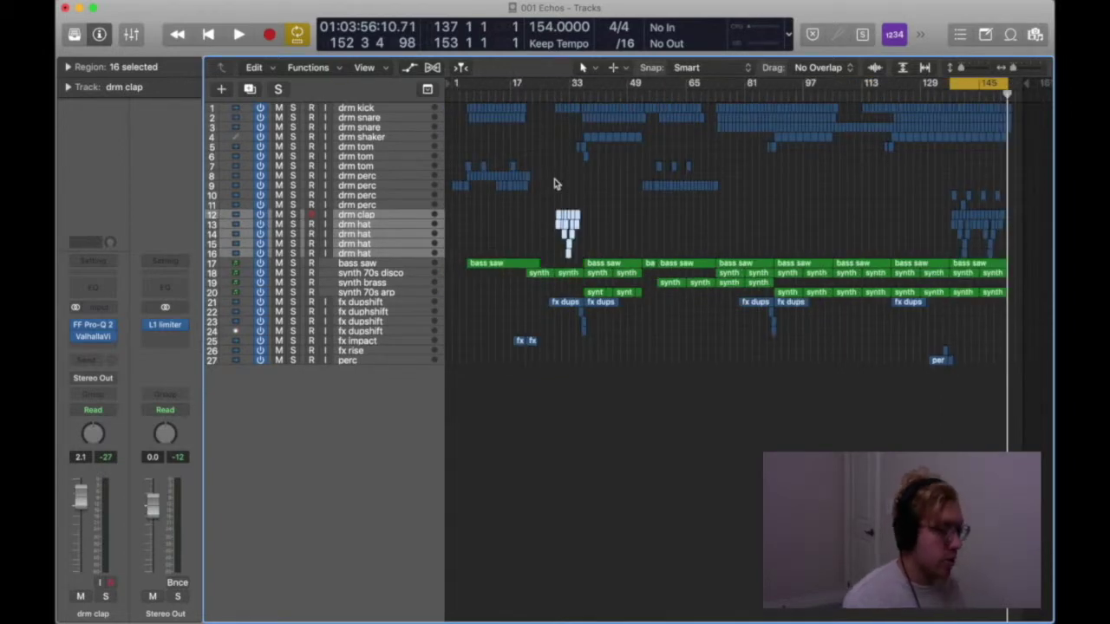